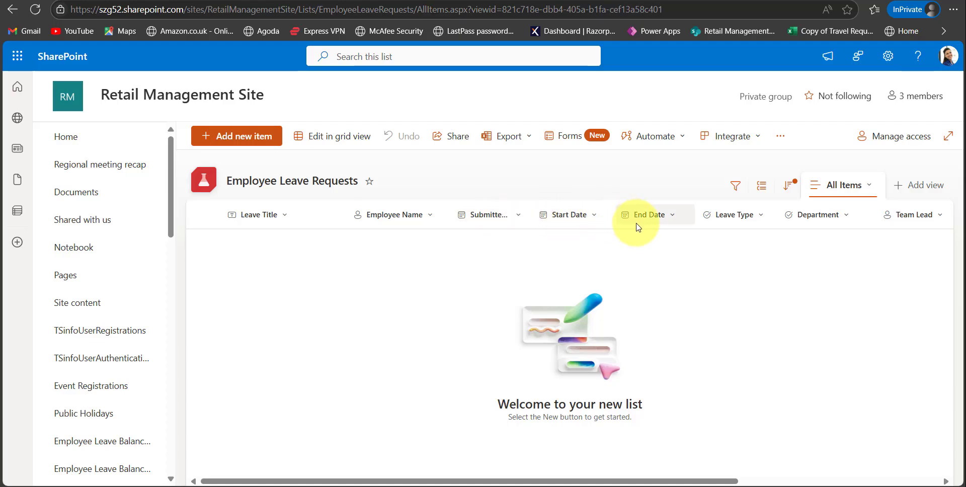
# Review the columns of the Employee Leave Requests list, from Leave Title through Reason For Leave.
pyautogui.hscroll(4, 636, 227)
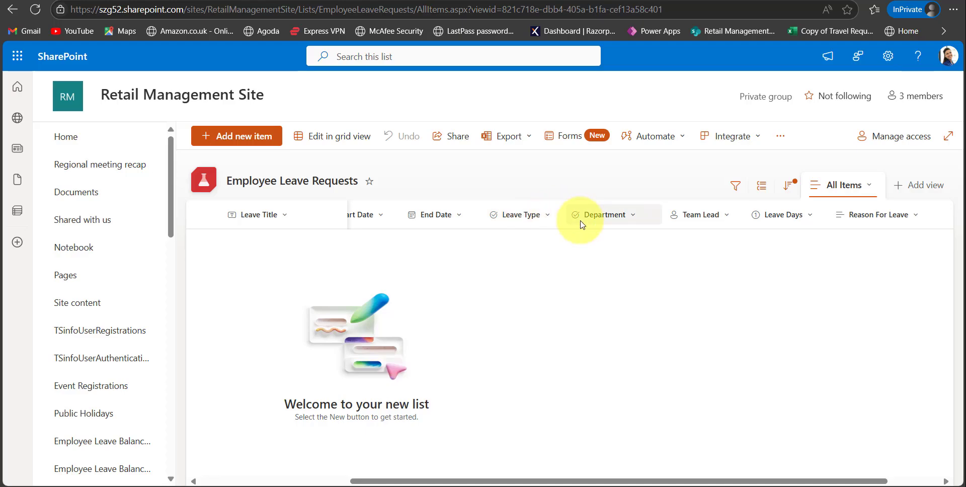
pyautogui.hscroll(1, 581, 223)
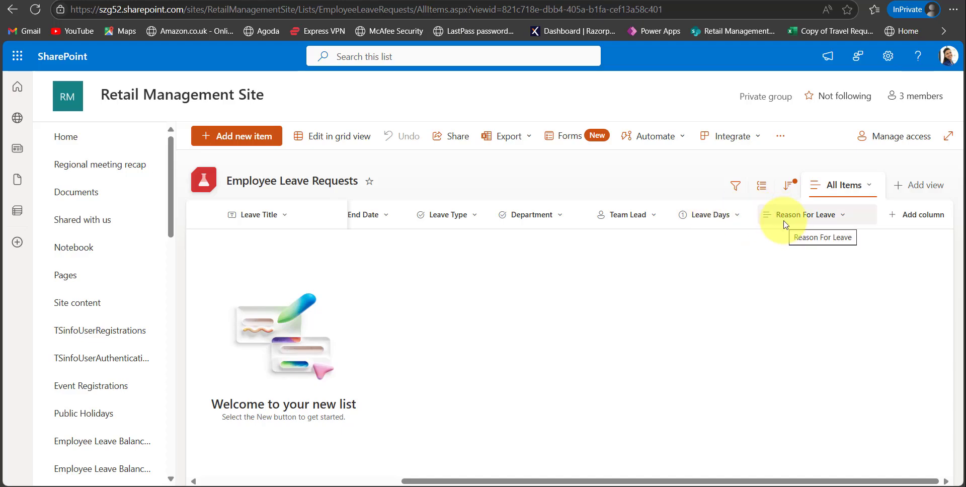
pyautogui.hscroll(-4, 373, 428)
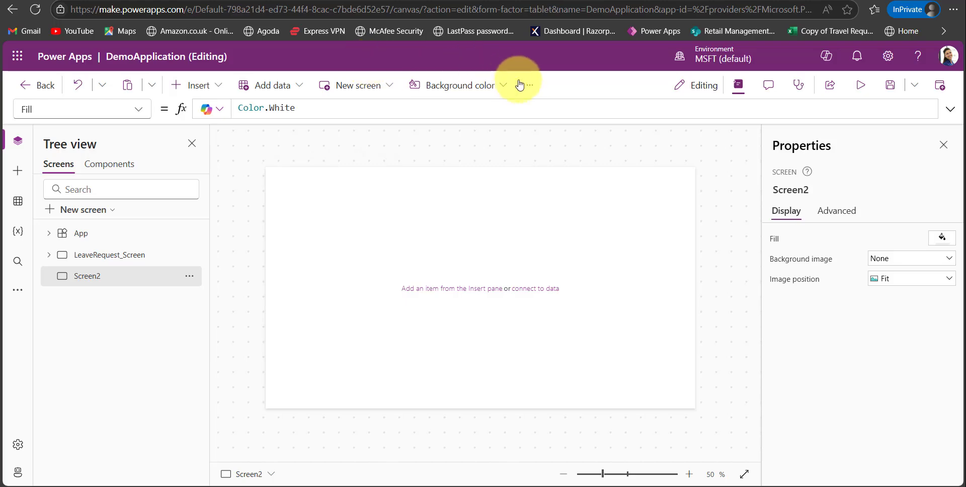
# Check the Modern controls and themes option in the app's update settings.
pyautogui.click(533, 90)
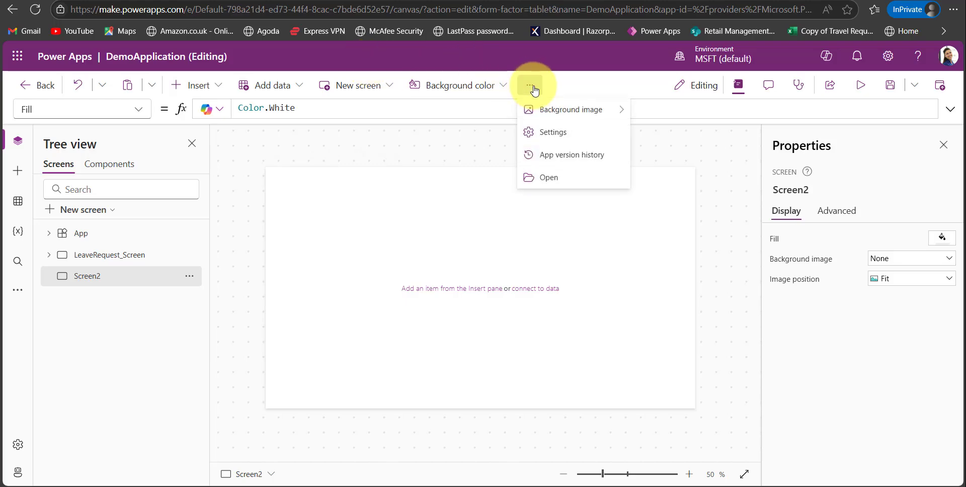
pyautogui.click(550, 133)
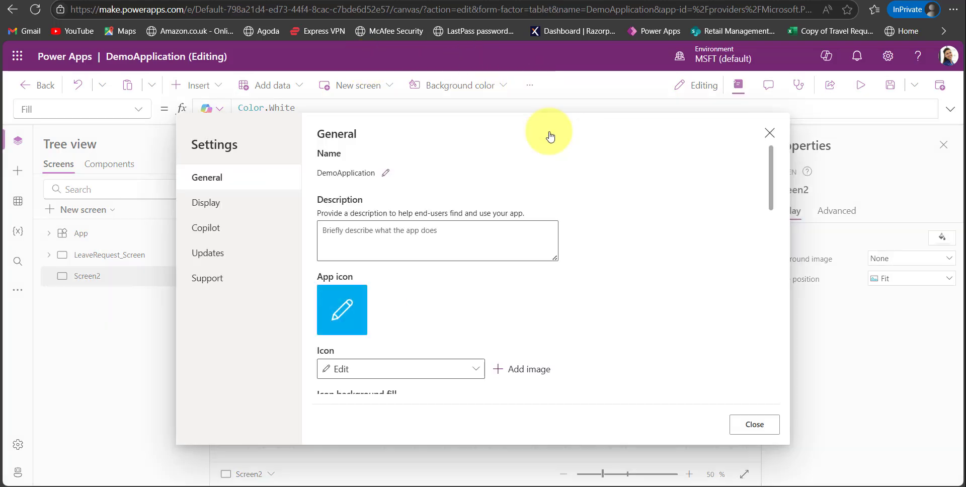
pyautogui.click(216, 252)
pyautogui.scroll(-3, 377, 252)
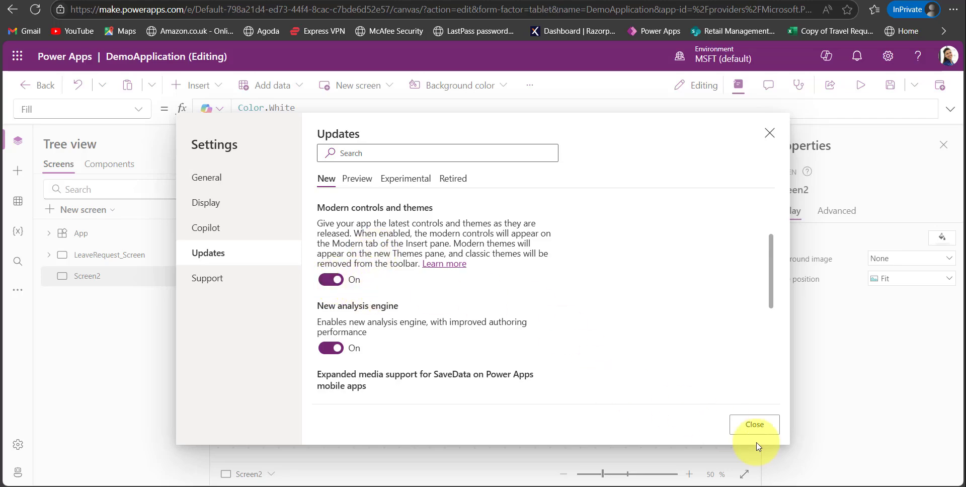
pyautogui.click(748, 428)
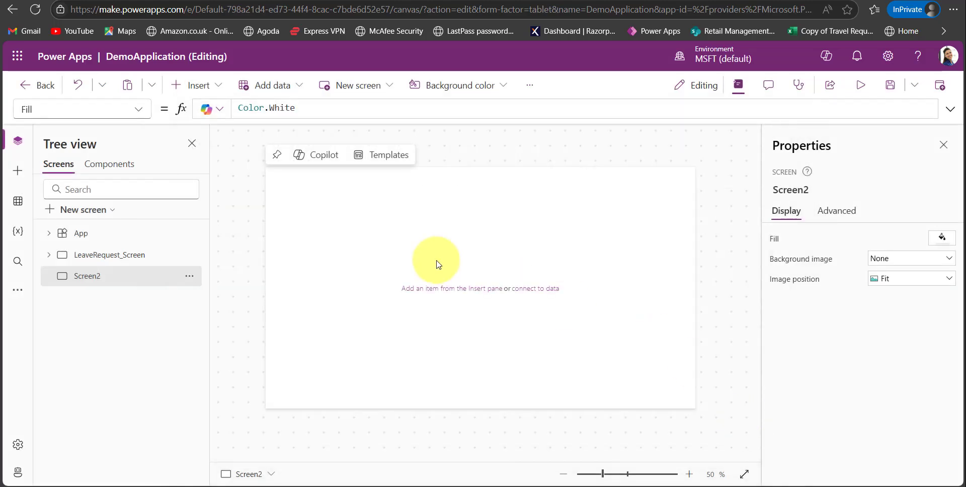
# Browse the insertable controls for the modern Form control.
pyautogui.click(193, 86)
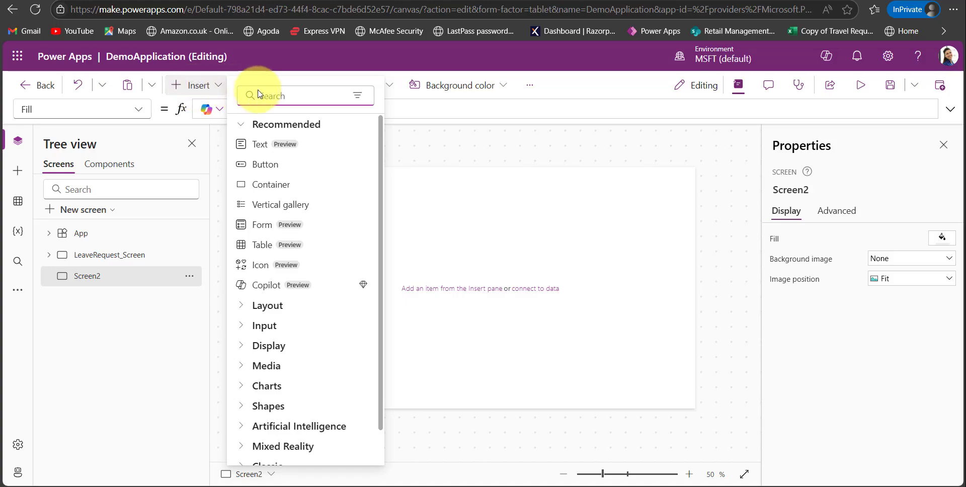
pyautogui.click(275, 234)
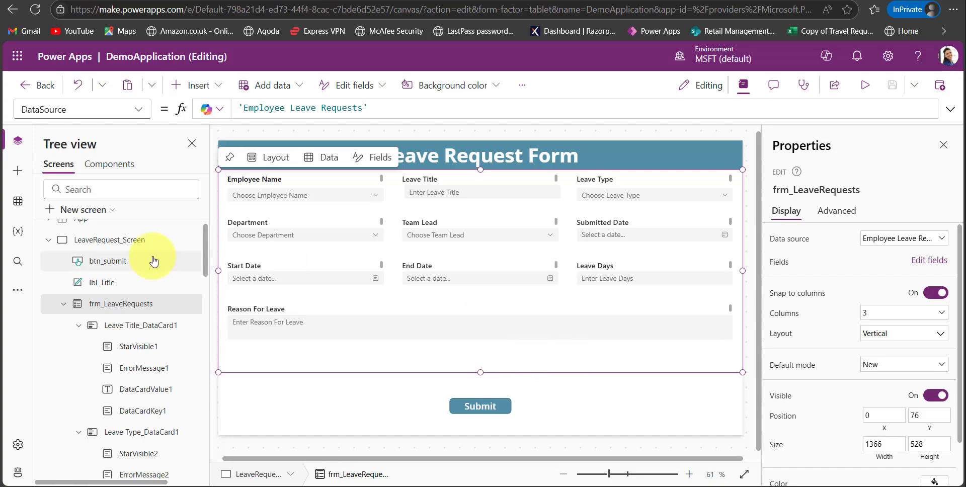
# Compare the classic Form4 on Screen2 with the modern frm_LeaveRequests form on LeaveRequest_Screen.
pyautogui.click(48, 241)
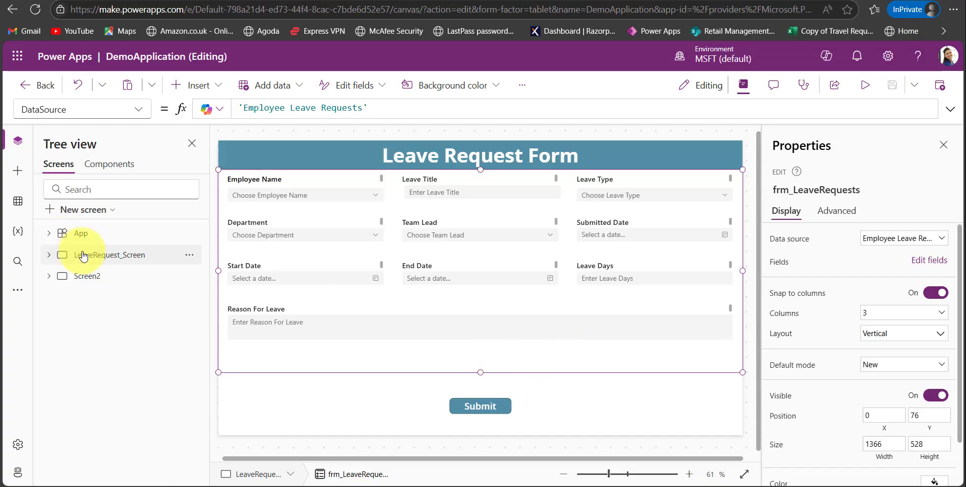
pyautogui.click(48, 276)
pyautogui.click(95, 301)
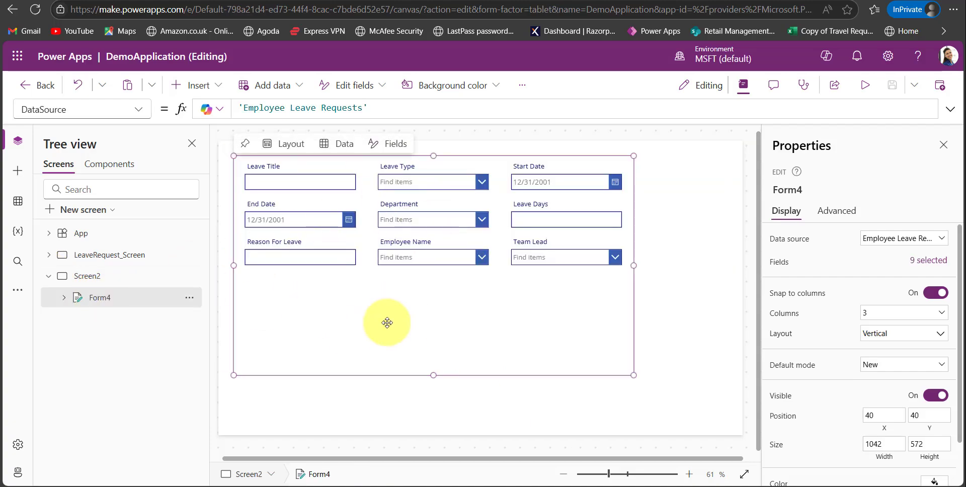
pyautogui.click(50, 255)
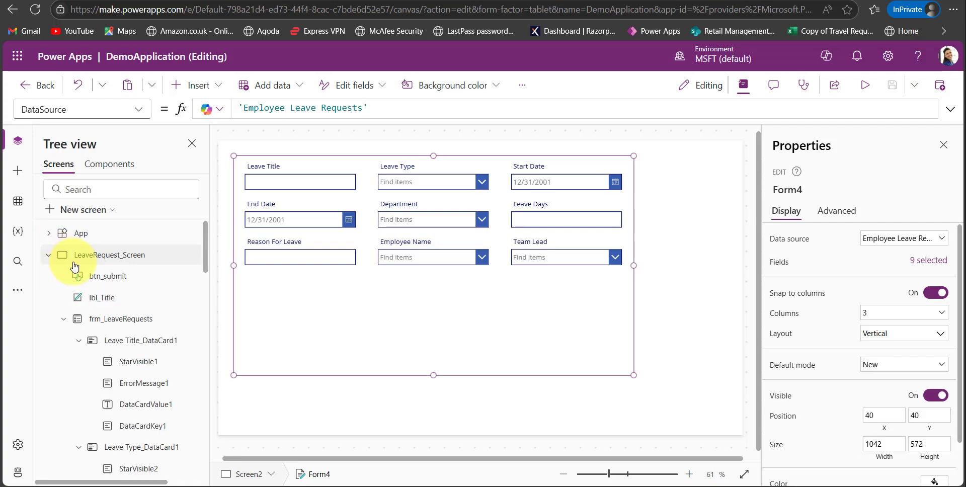
pyautogui.click(114, 324)
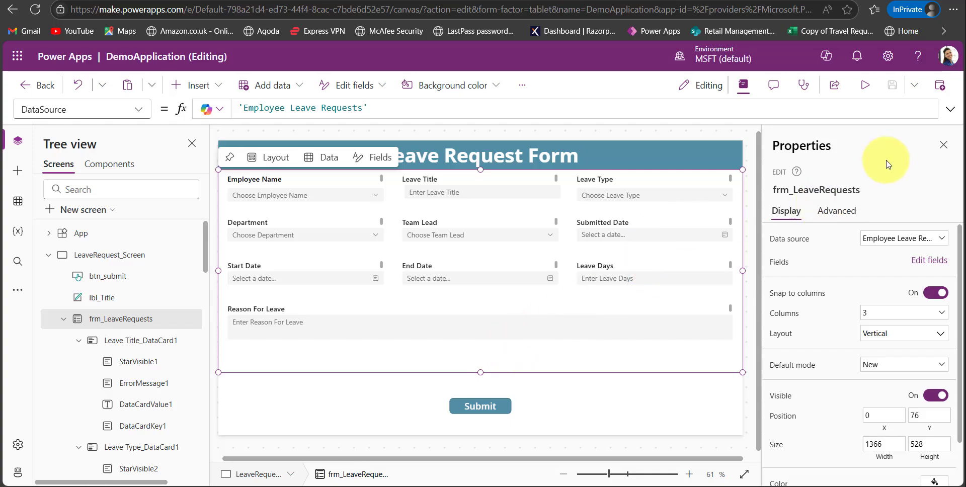
# Preview the modern leave request form, browse the Submitted Date calendar's months and today shortcut, and view the Department choices.
pyautogui.click(864, 93)
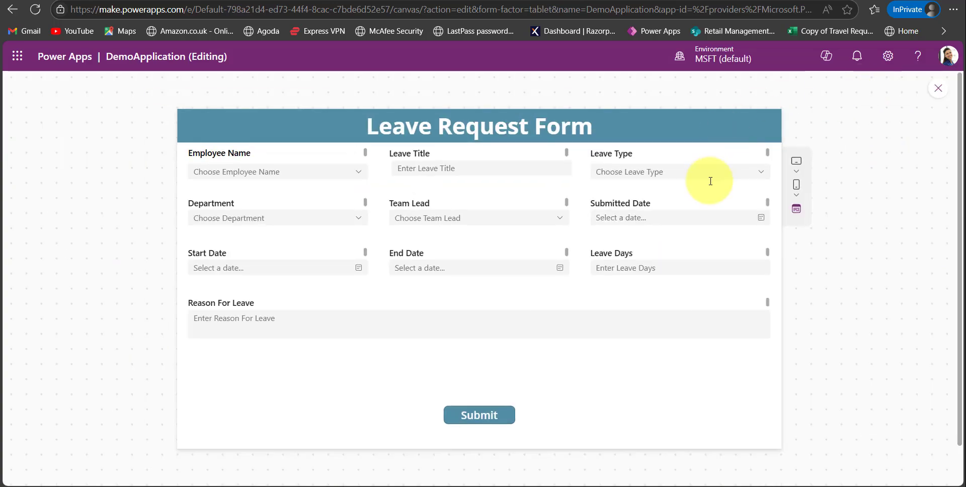
pyautogui.click(761, 218)
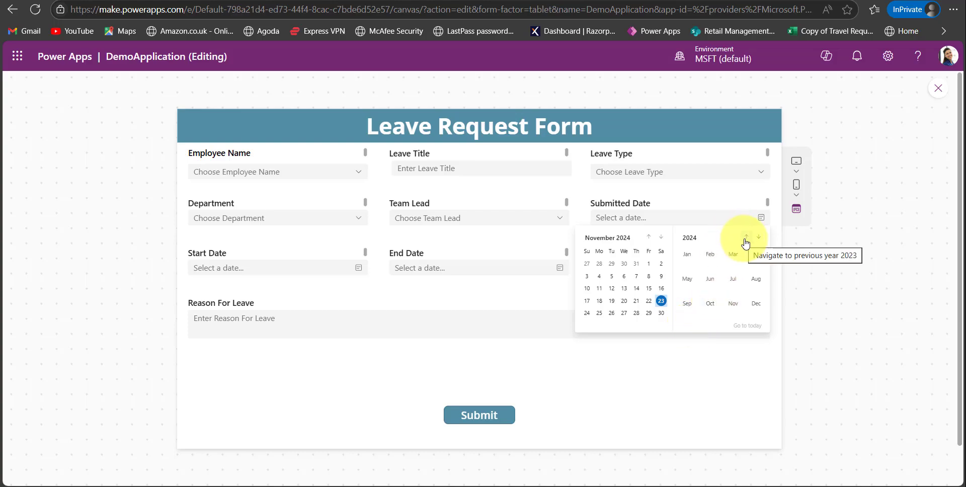
pyautogui.click(648, 236)
pyautogui.click(649, 236)
pyautogui.click(648, 237)
pyautogui.click(648, 237)
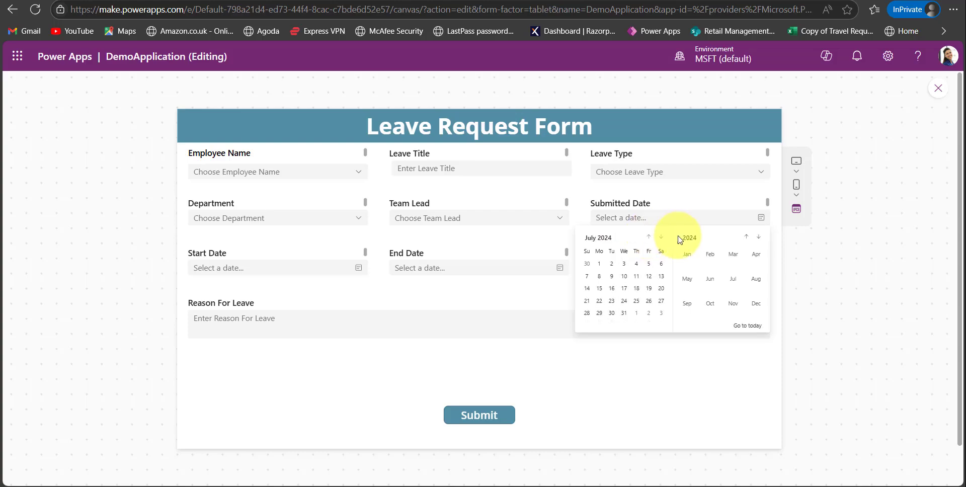
pyautogui.click(745, 327)
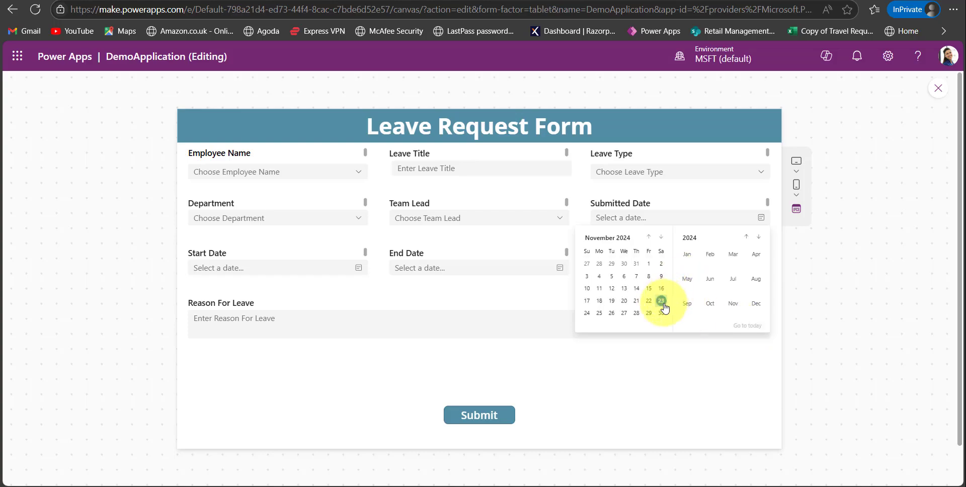
pyautogui.click(652, 344)
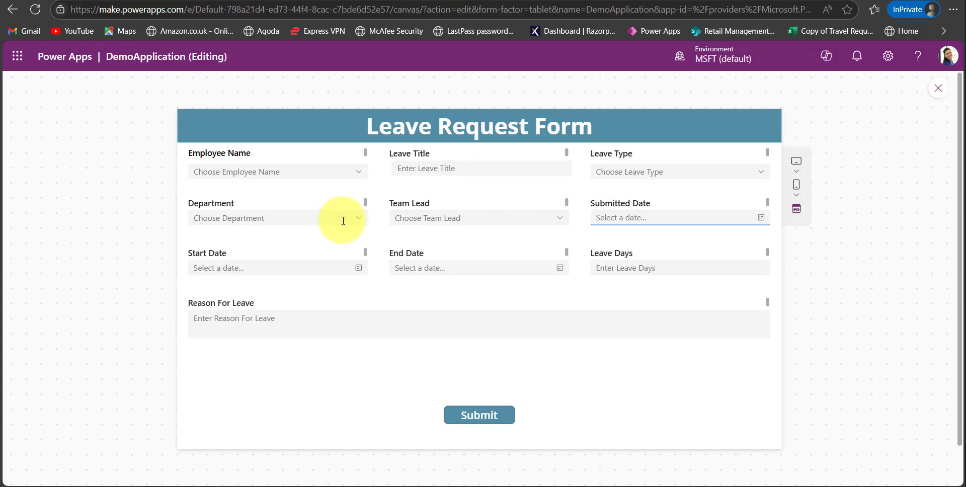
pyautogui.click(360, 220)
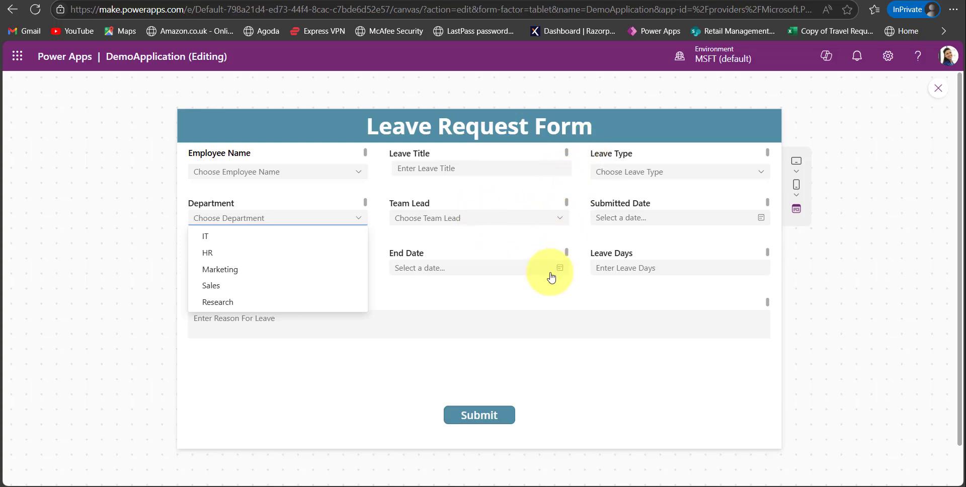
pyautogui.press('Escape')
# Preview the classic Form4 and examine its Start Date calendar and Leave Type choices.
pyautogui.click(112, 301)
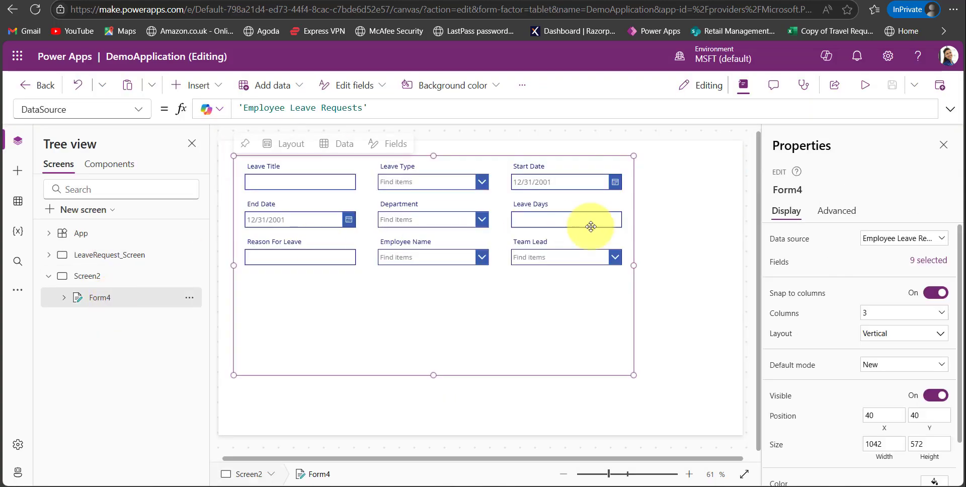
pyautogui.click(864, 83)
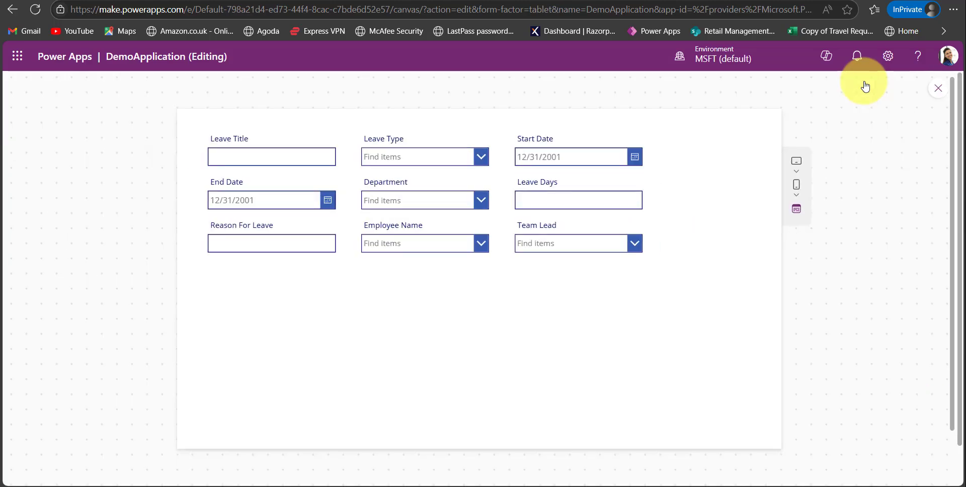
pyautogui.click(633, 156)
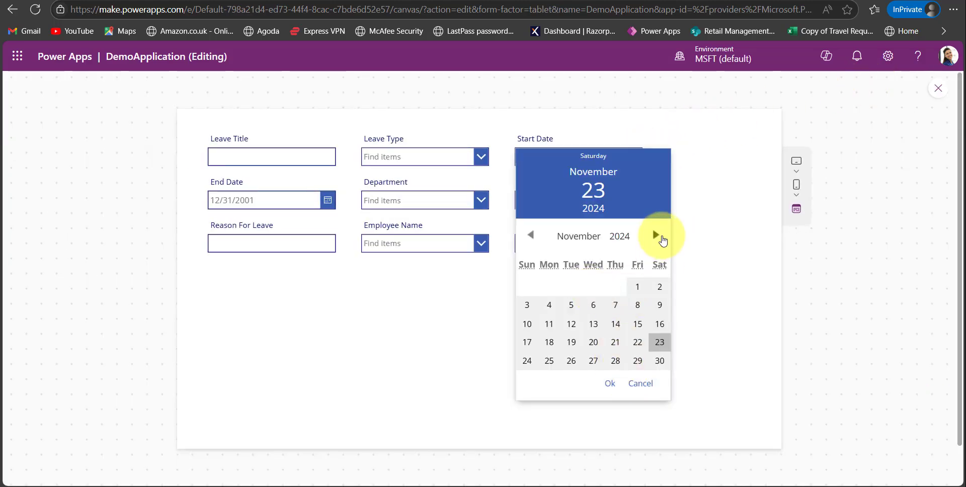
pyautogui.click(656, 237)
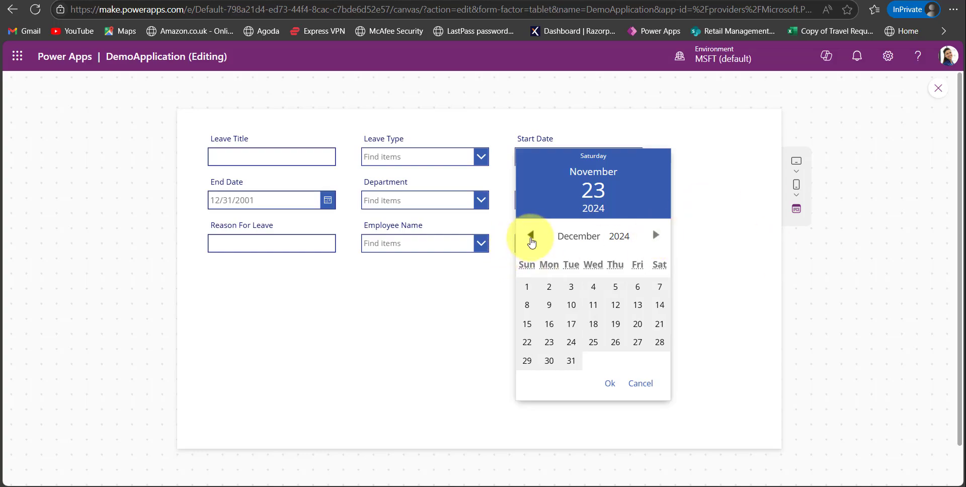
pyautogui.click(427, 161)
pyautogui.click(429, 164)
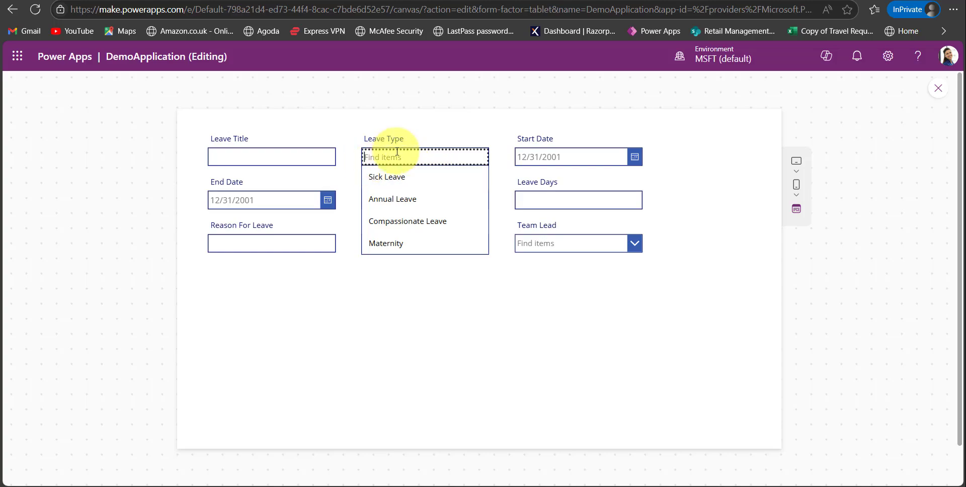
pyautogui.click(389, 126)
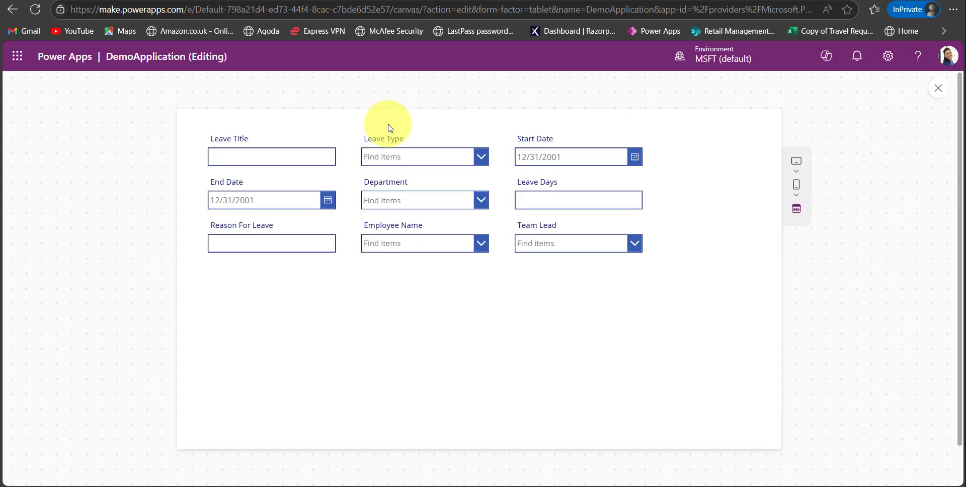
pyautogui.click(935, 91)
# Preview Form4 again and search its Employee Name field for an employee, picking the matching person.
pyautogui.click(623, 318)
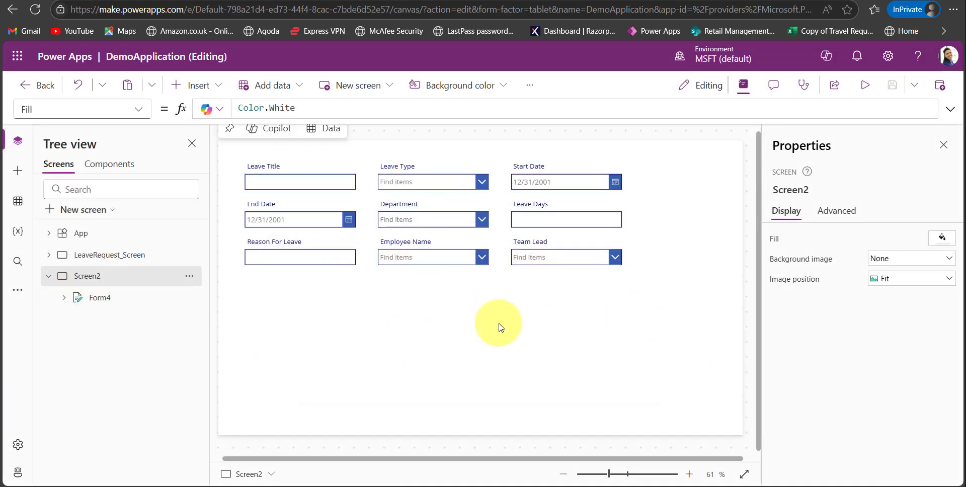
pyautogui.click(402, 307)
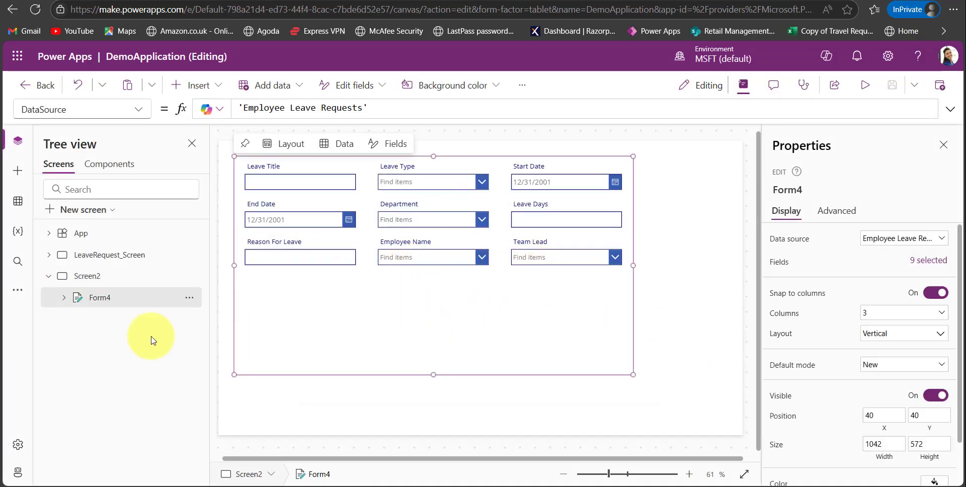
pyautogui.click(864, 86)
pyautogui.click(471, 246)
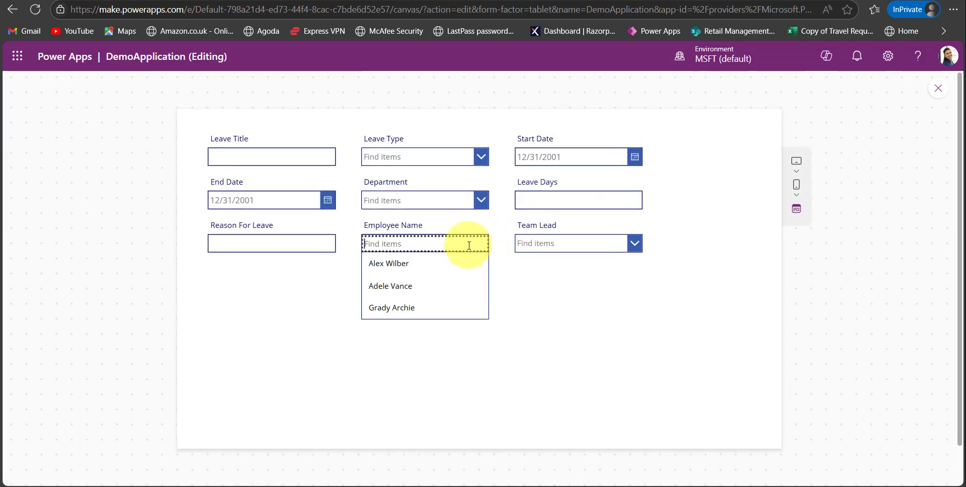
pyautogui.write('patt')
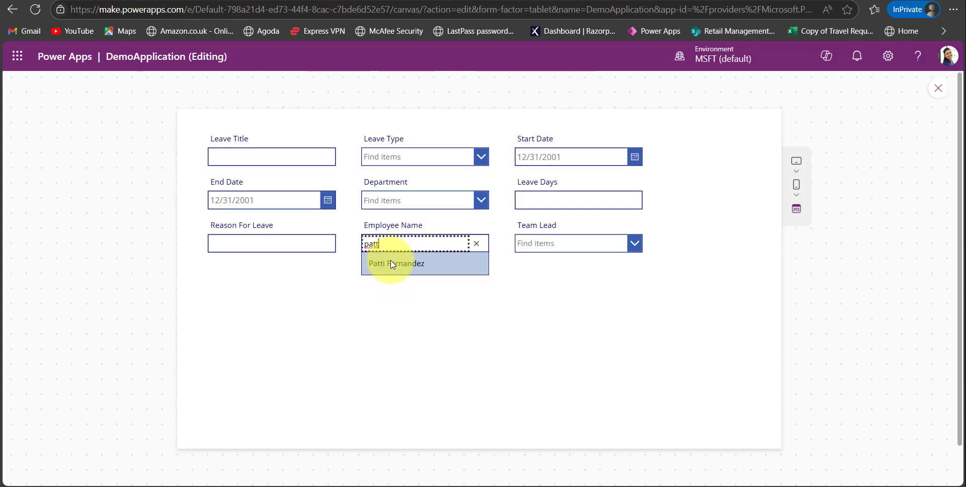
pyautogui.click(390, 263)
pyautogui.click(934, 89)
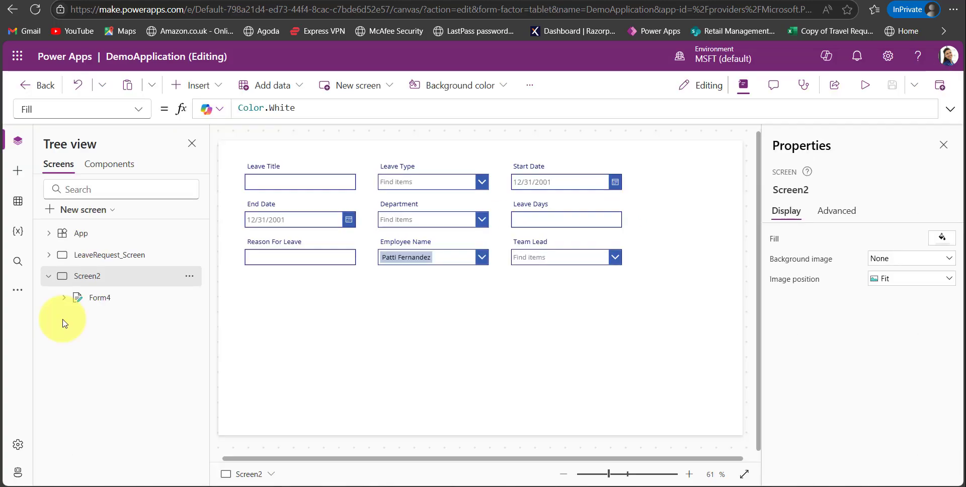
# Preview the modern frm_LeaveRequests form and view the choices offered by its Employee Name field.
pyautogui.click(49, 256)
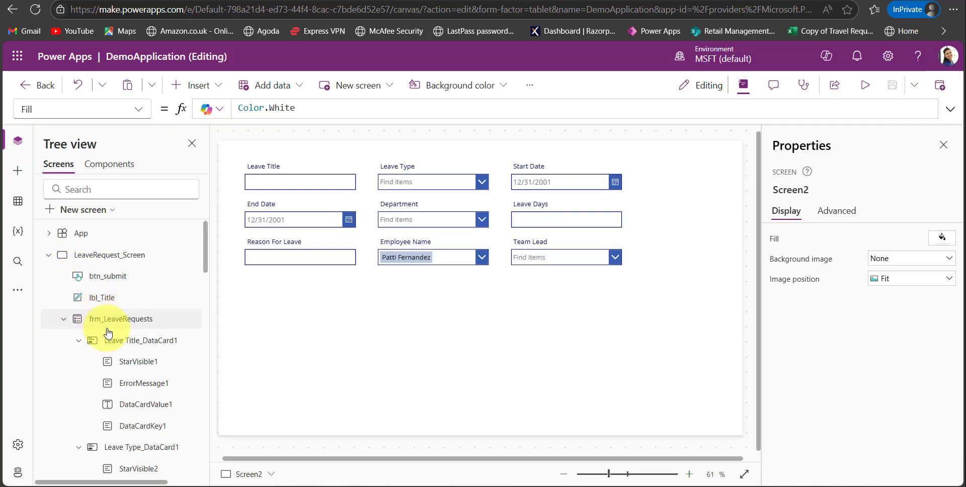
pyautogui.scroll(-2, 116, 350)
pyautogui.scroll(3, 114, 302)
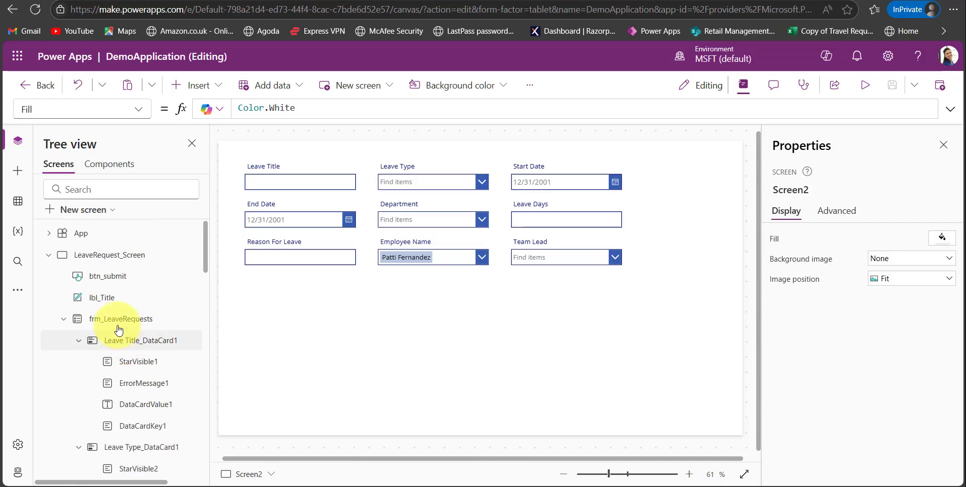
pyautogui.click(116, 319)
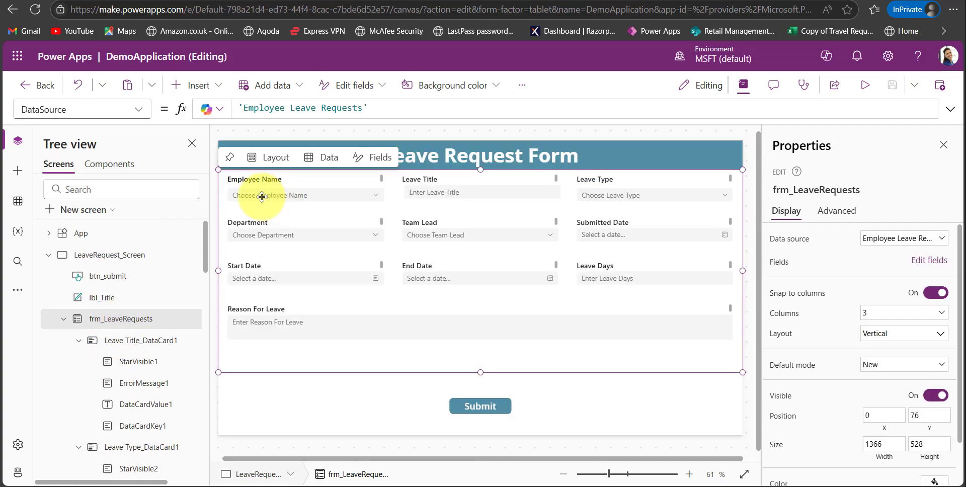
pyautogui.click(277, 203)
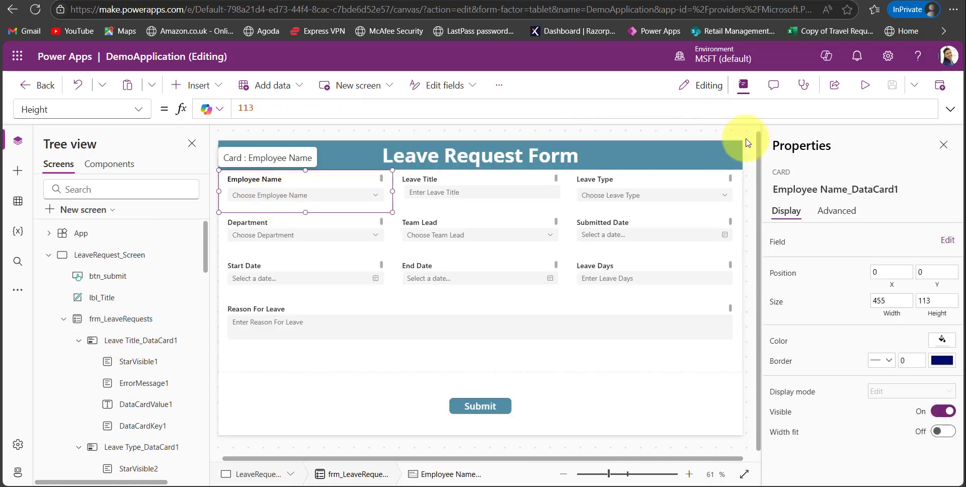
pyautogui.press('F5')
pyautogui.click(352, 171)
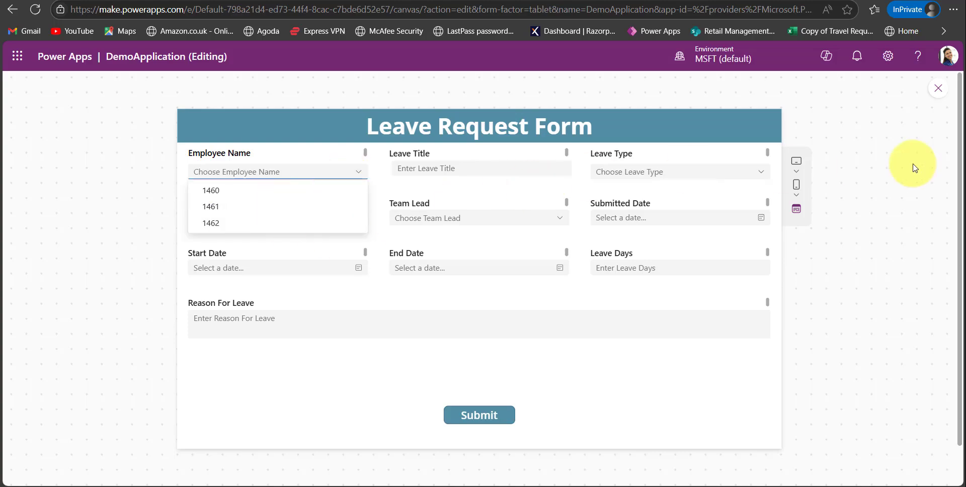
# Leave the preview and add the DisplayName field to the Employee Name combo box of the leave request form.
pyautogui.click(937, 93)
pyautogui.click(937, 89)
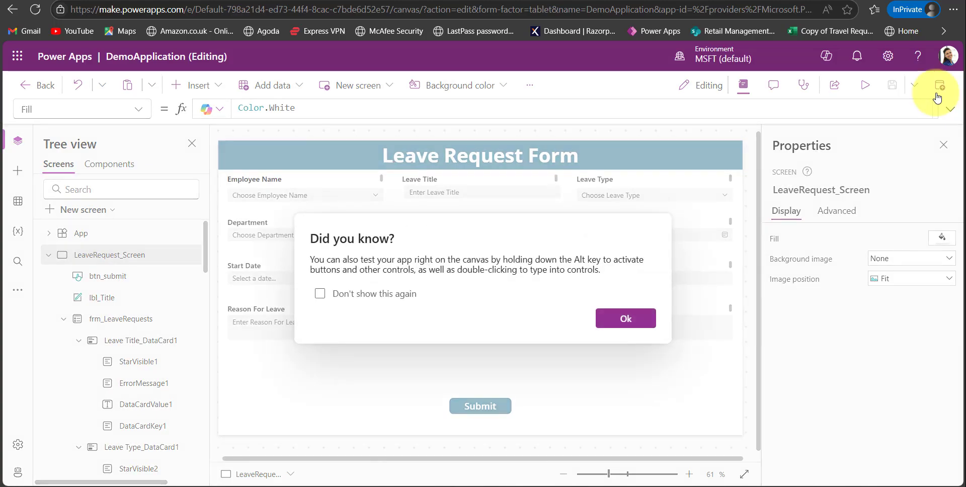
pyautogui.click(624, 321)
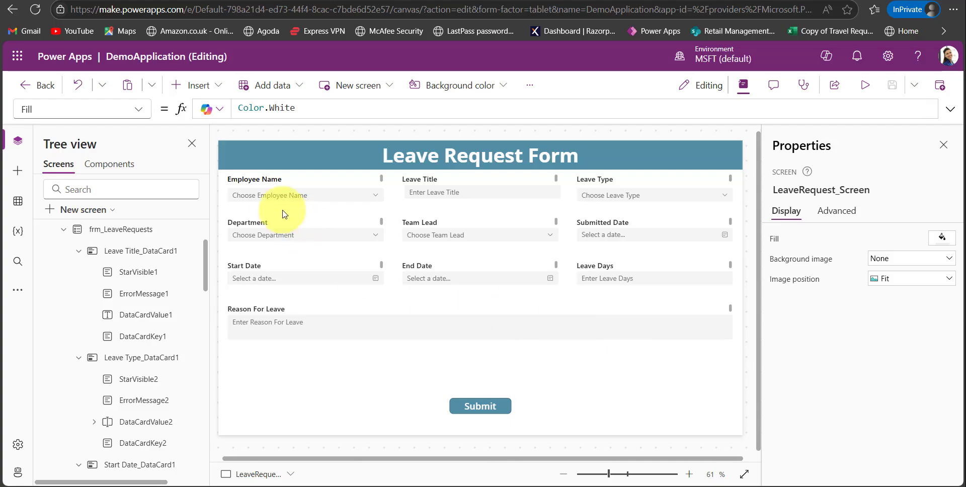
pyautogui.click(278, 192)
pyautogui.click(277, 193)
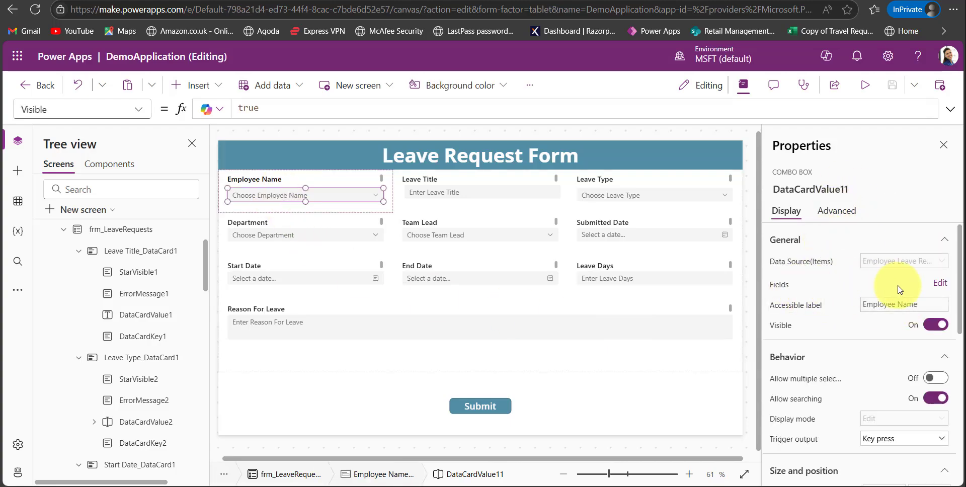
pyautogui.click(939, 283)
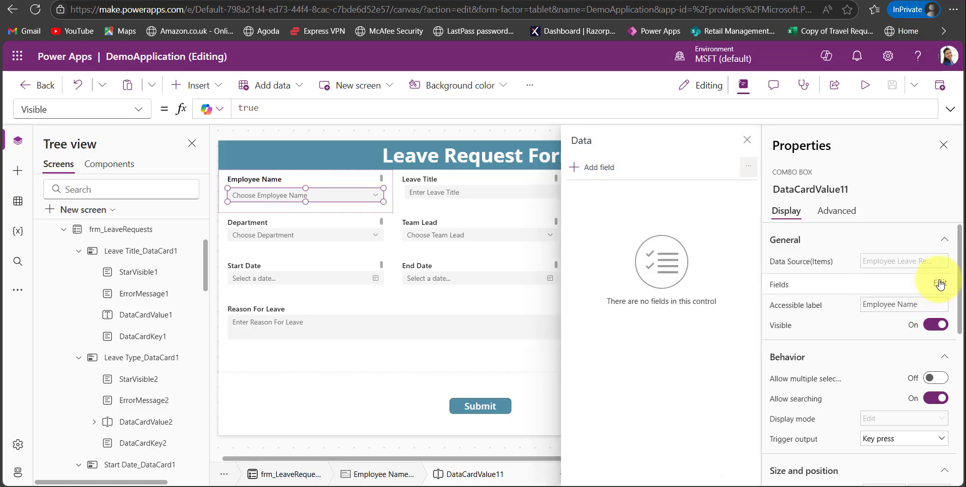
pyautogui.click(599, 167)
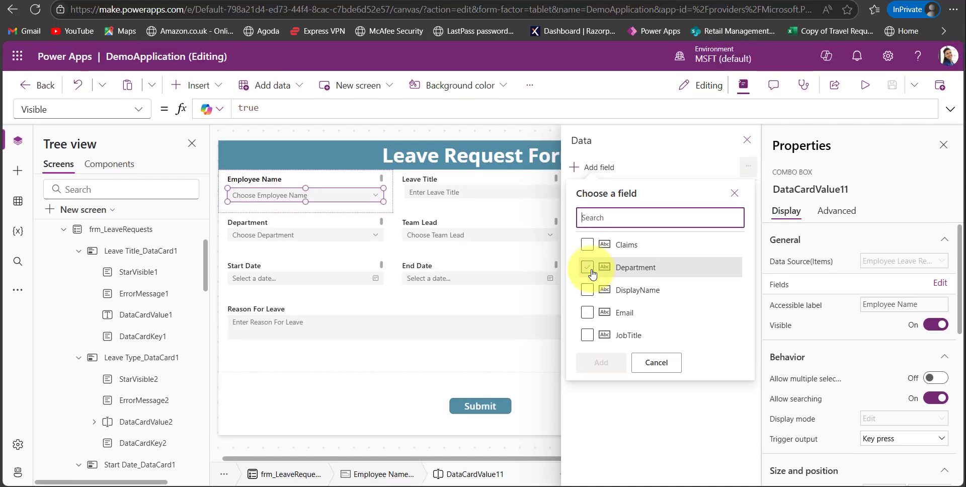
pyautogui.click(586, 268)
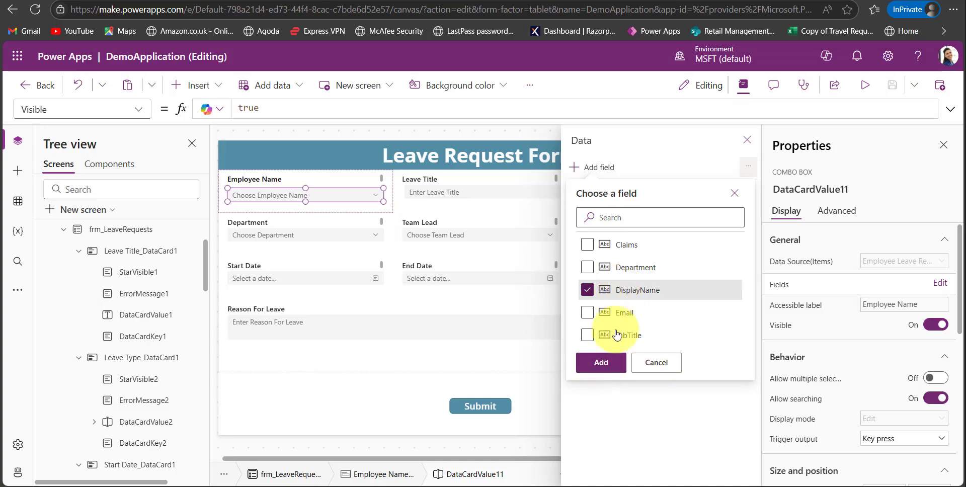
pyautogui.click(598, 363)
pyautogui.click(746, 140)
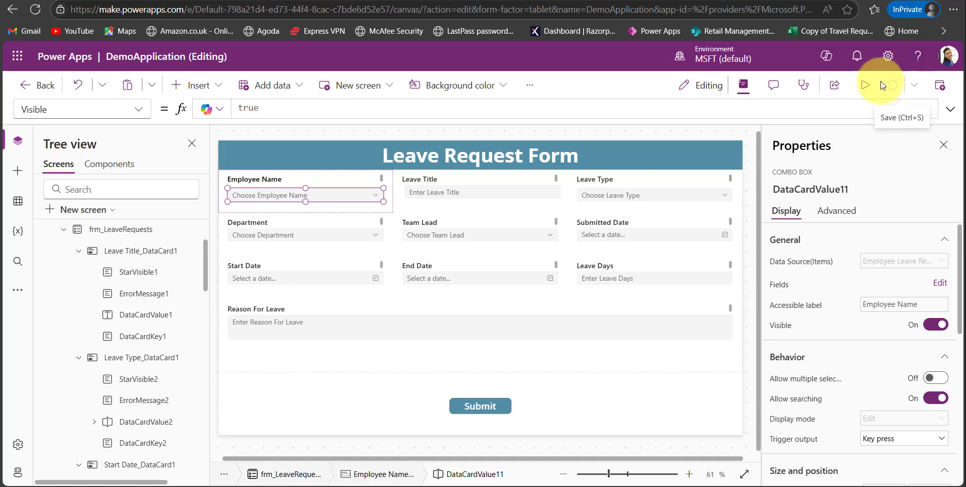
# Preview the leave request form and search its Employee Name field for employees by name.
pyautogui.click(861, 85)
pyautogui.click(347, 171)
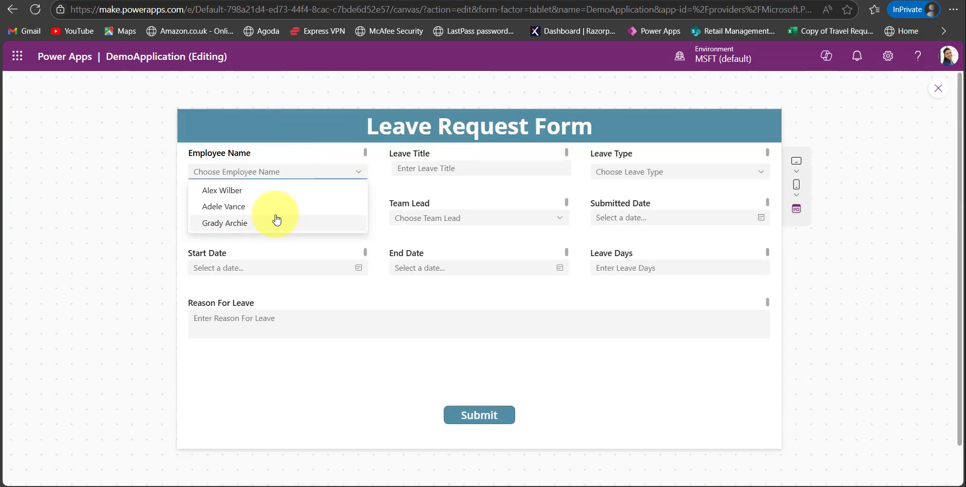
pyautogui.click(250, 172)
pyautogui.write('pa')
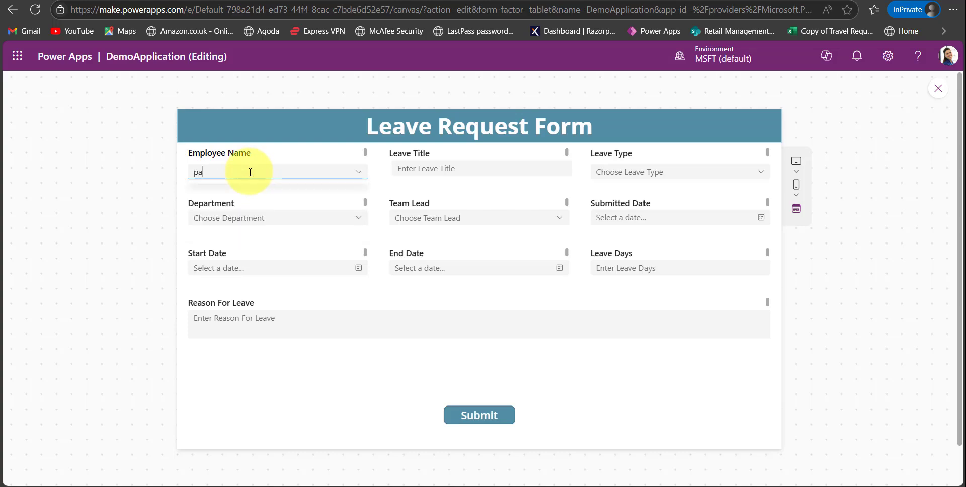
pyautogui.write('ttiferna')
pyautogui.click(265, 197)
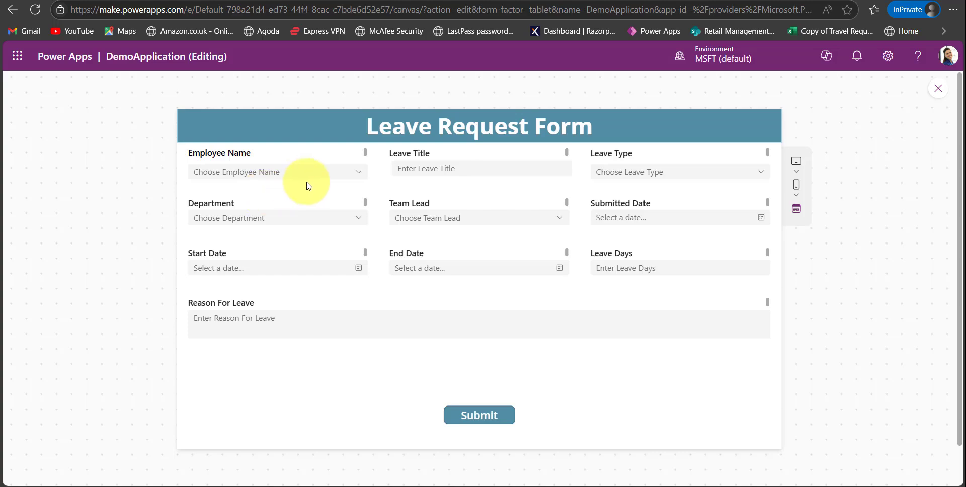
# View the choices offered by the Employee Name, Department and Leave Type fields, and leave the preview.
pyautogui.click(347, 173)
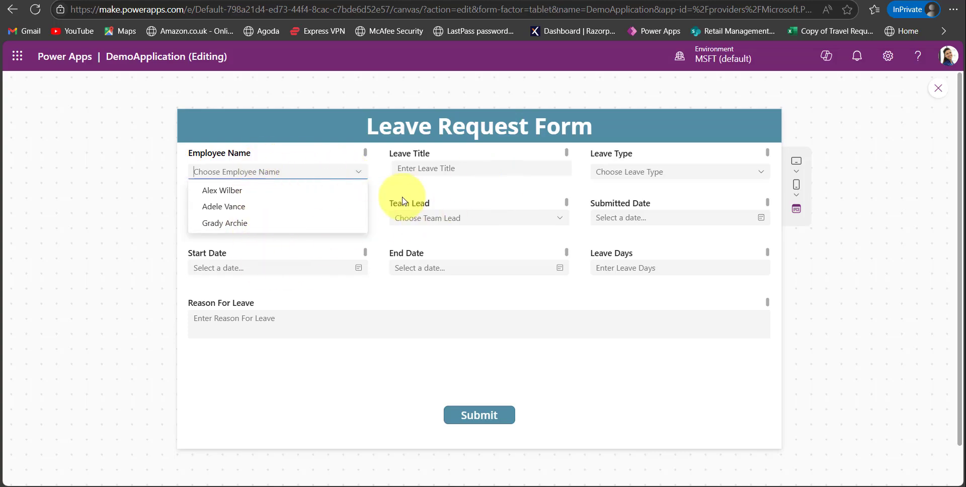
pyautogui.click(371, 186)
pyautogui.click(362, 226)
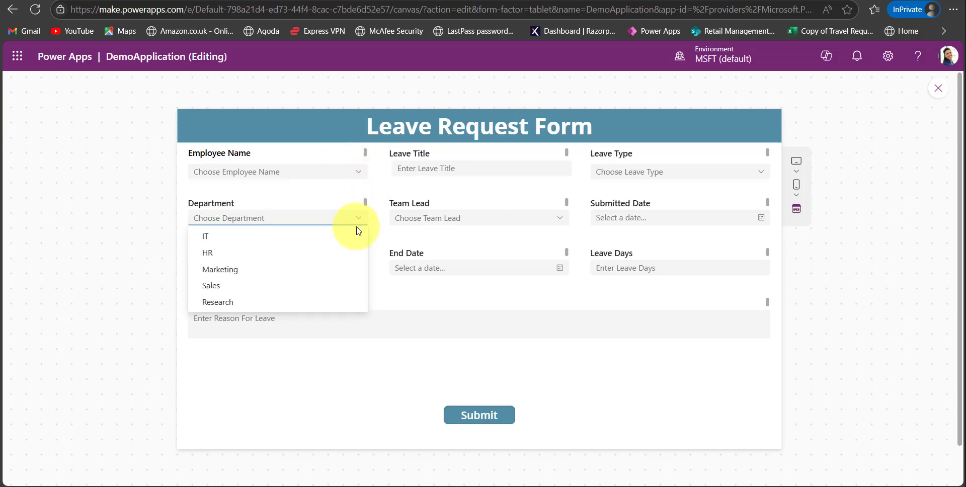
pyautogui.click(632, 170)
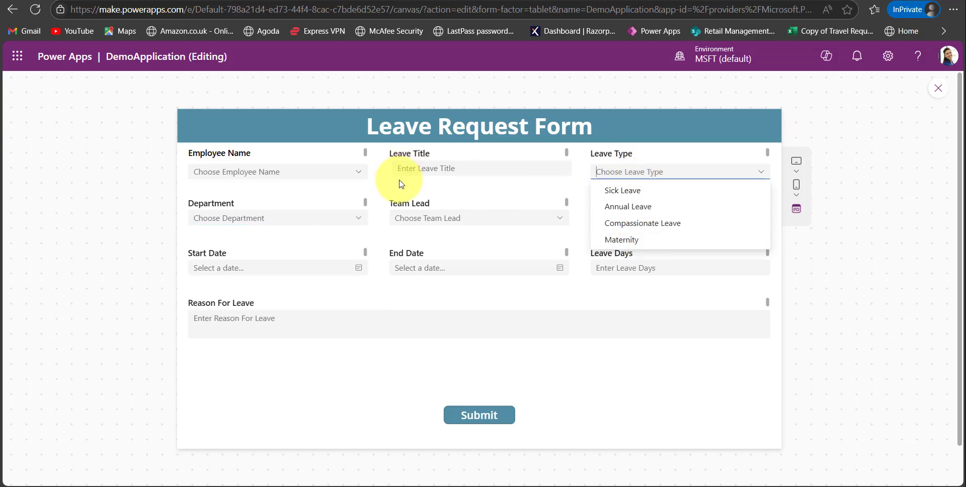
pyautogui.click(354, 174)
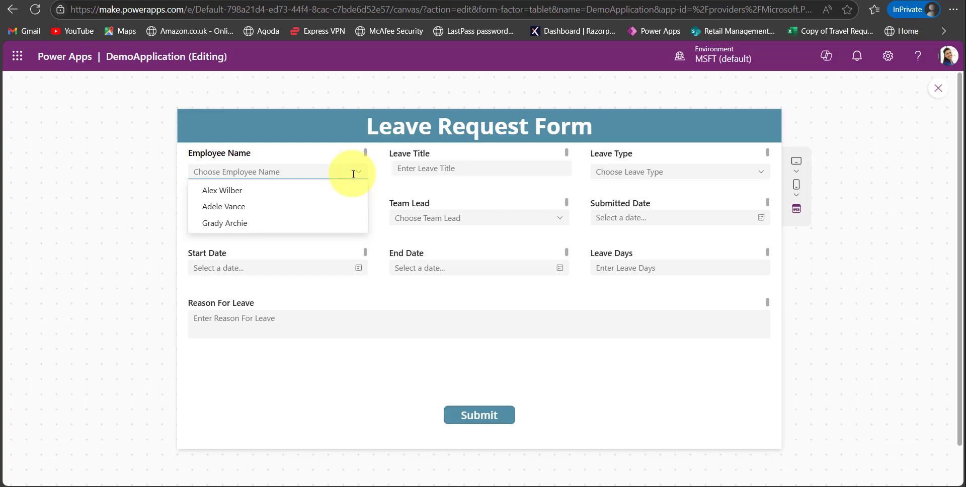
pyautogui.press('Escape')
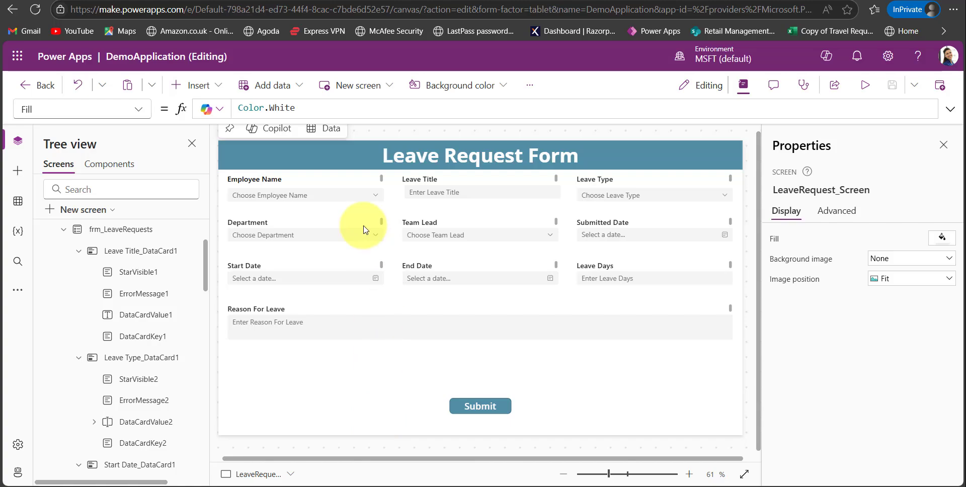
# Try the Horizontal layout on the frm_LeaveRequests form and undo the change.
pyautogui.click(334, 199)
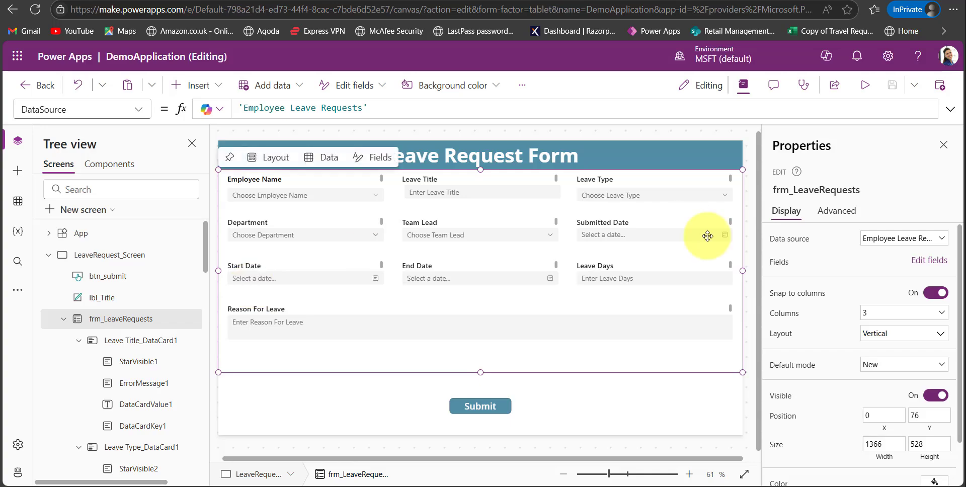
pyautogui.scroll(-1, 815, 323)
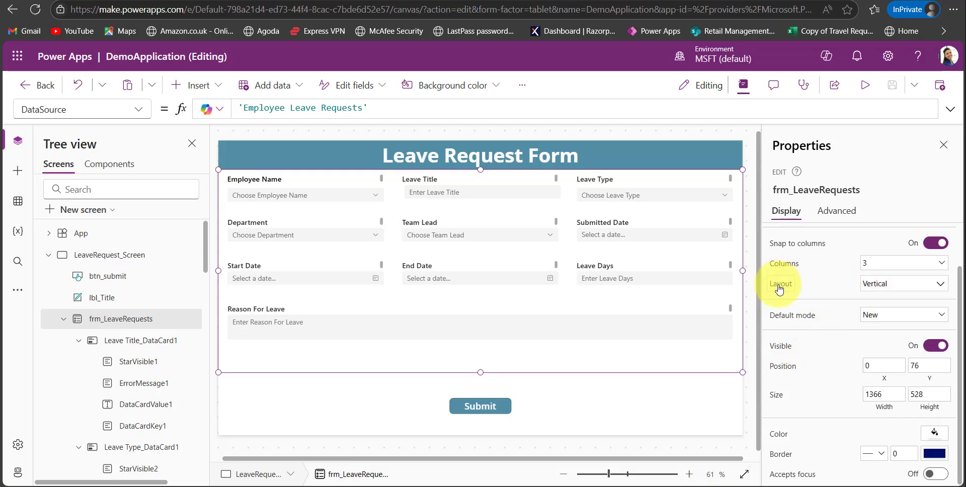
pyautogui.click(890, 286)
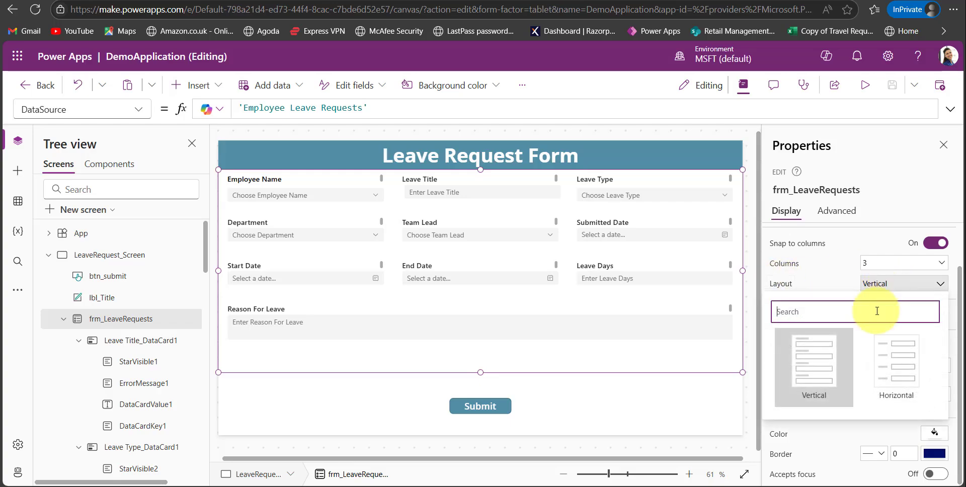
pyautogui.click(889, 380)
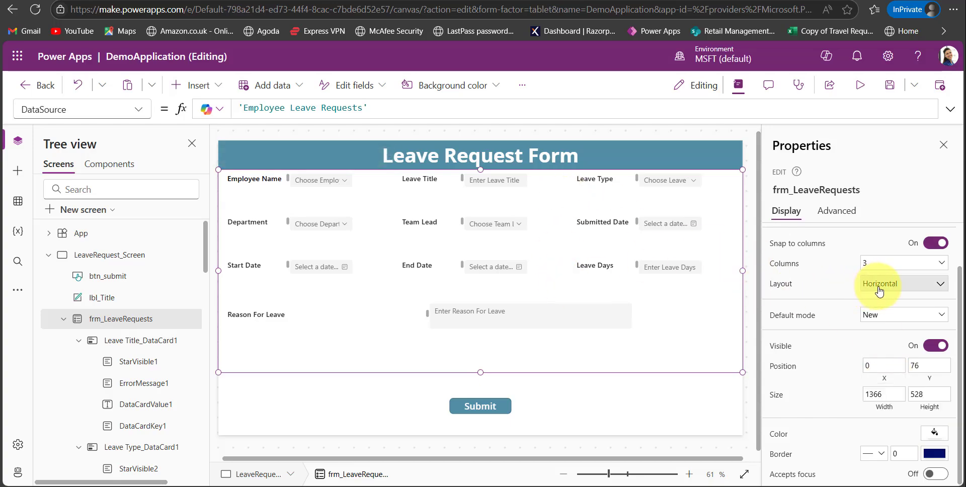
pyautogui.hotkey('ctrl', 'z')
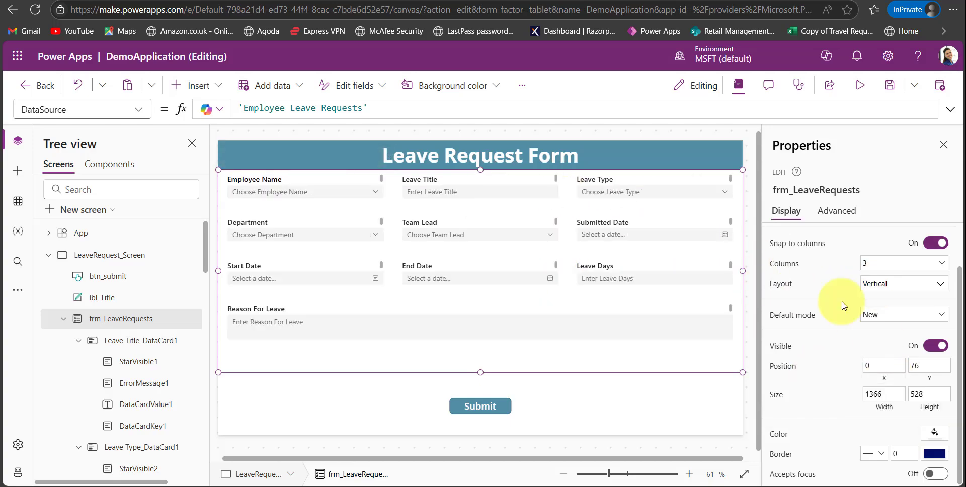
# Try arranging frm_LeaveRequests in 2 columns and set its column count back to 3.
pyautogui.click(877, 263)
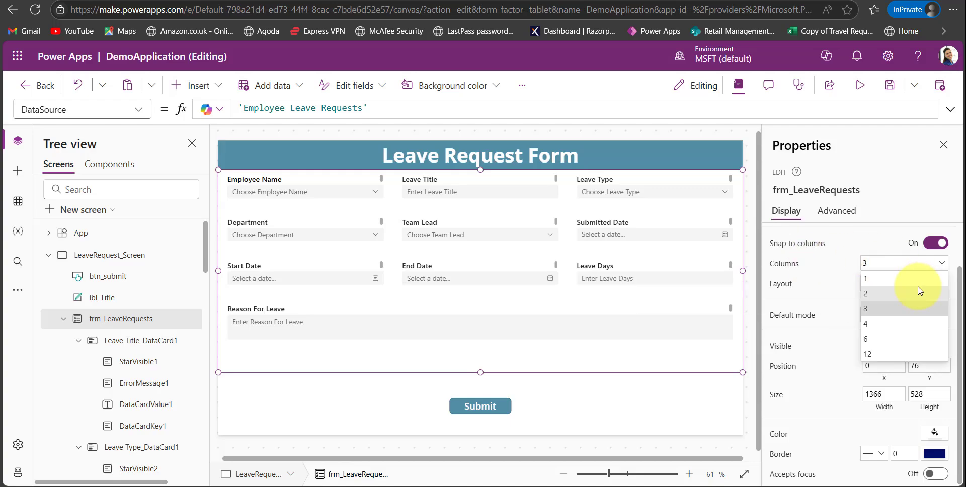
pyautogui.click(889, 294)
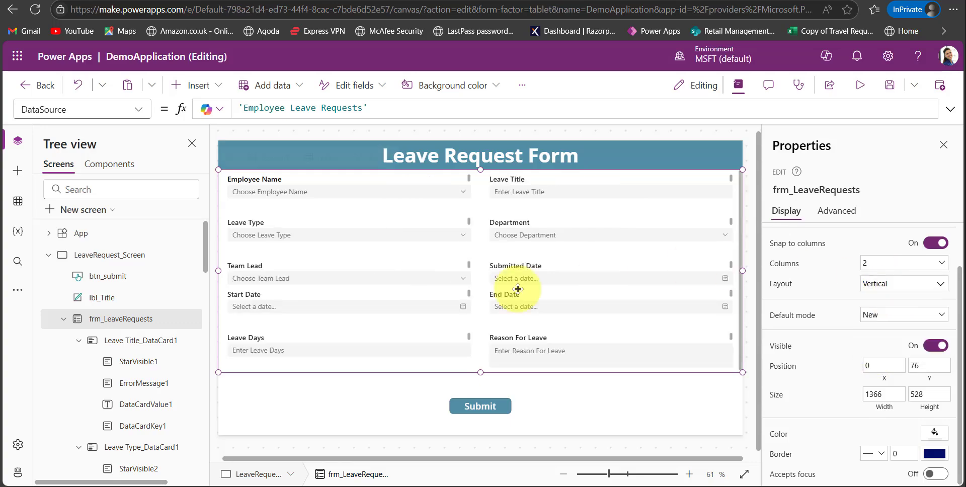
pyautogui.click(880, 265)
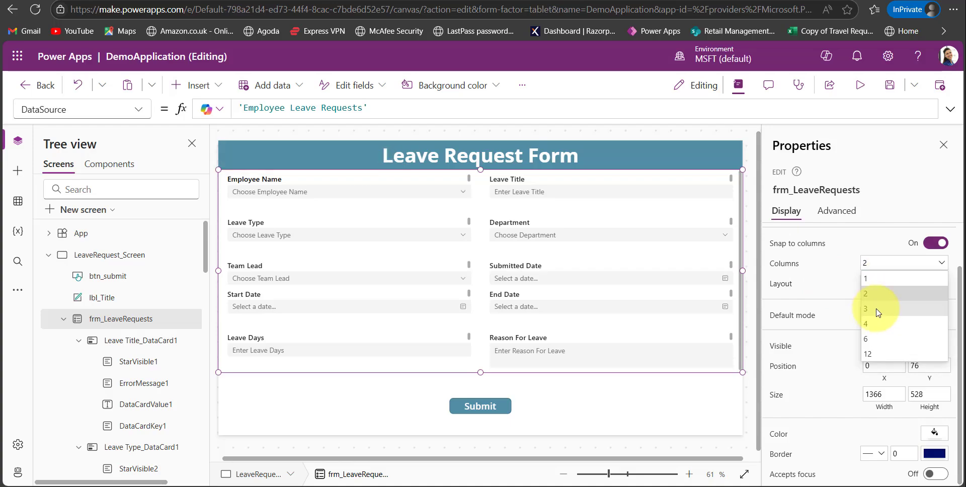
pyautogui.click(875, 319)
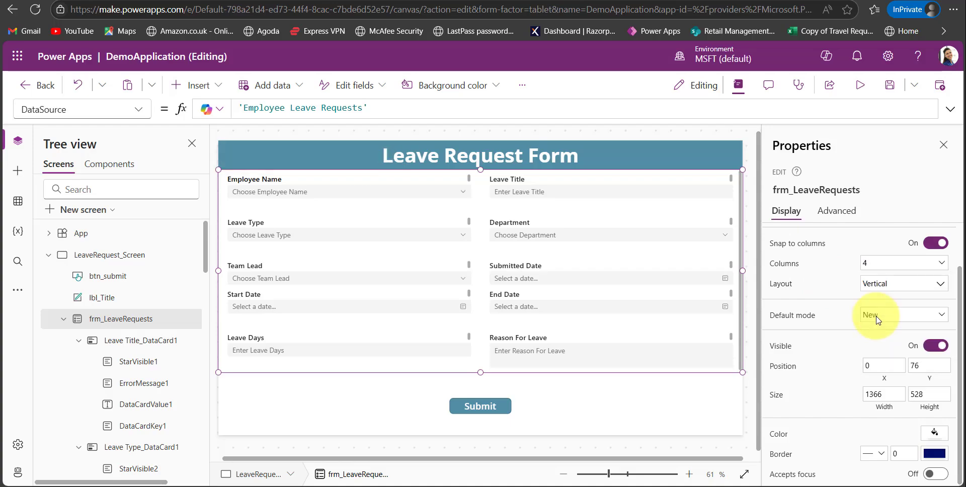
pyautogui.click(890, 270)
pyautogui.click(887, 311)
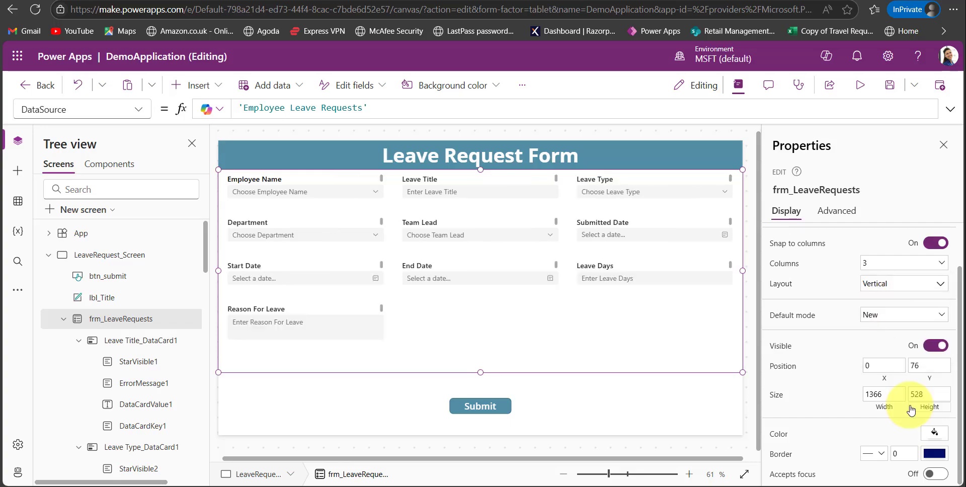
# Give frm_LeaveRequests a dashed orange border with a thickness of 2.
pyautogui.click(900, 457)
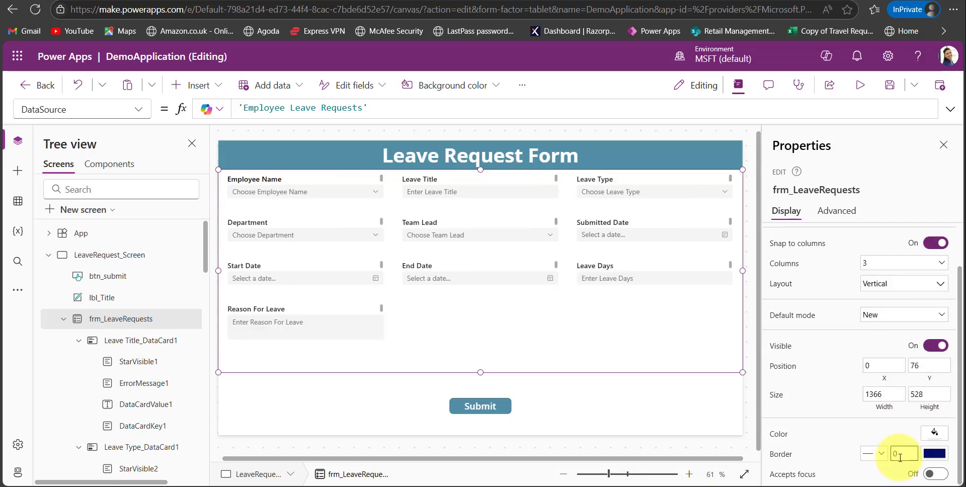
pyautogui.write('2')
pyautogui.click(874, 453)
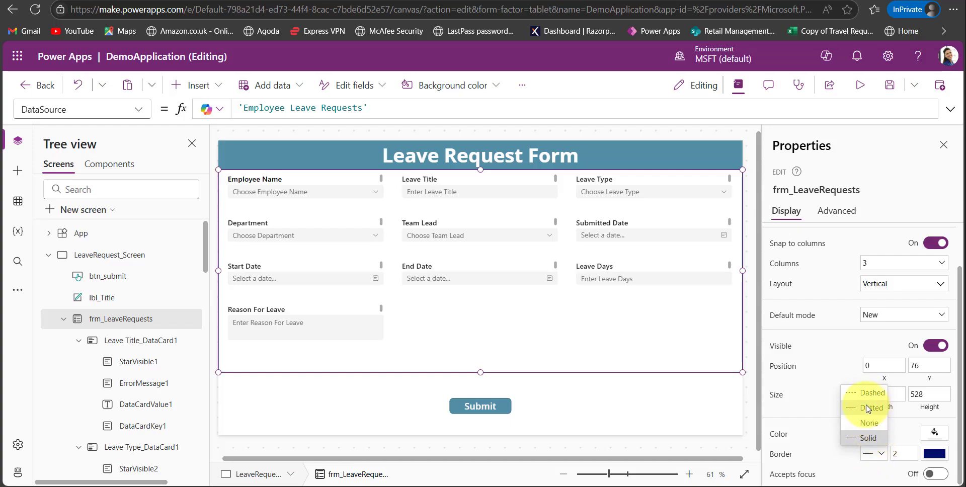
pyautogui.click(868, 399)
pyautogui.click(455, 382)
pyautogui.click(443, 366)
pyautogui.click(934, 454)
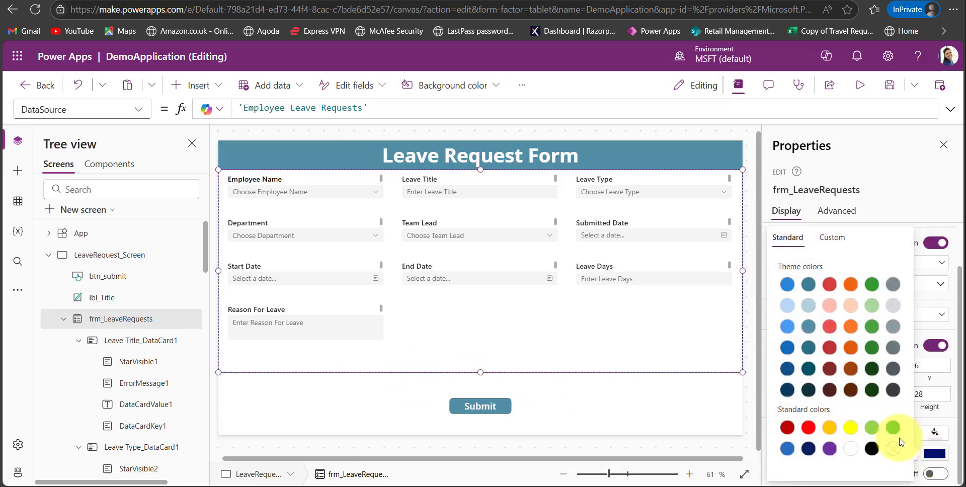
pyautogui.click(850, 348)
pyautogui.click(653, 406)
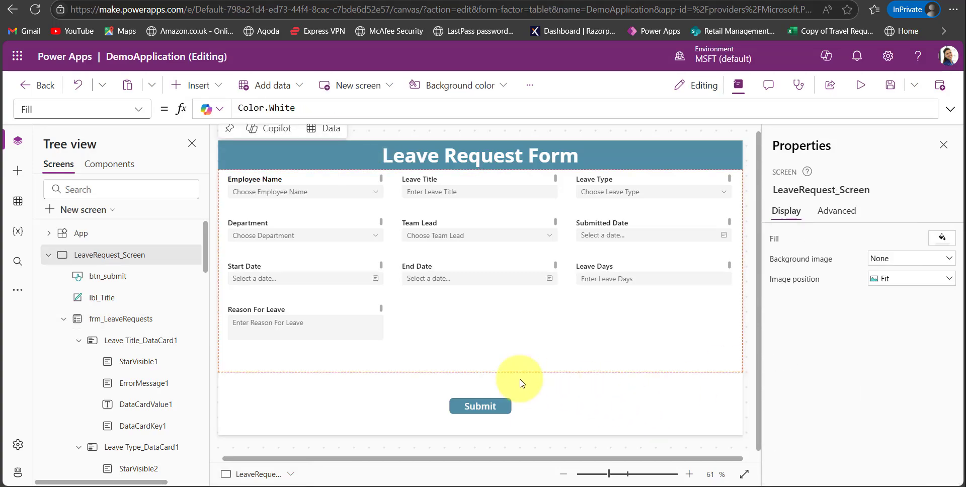
# Inspect the Width and Height values of frm_LeaveRequests, and turn its visibility off and back on.
pyautogui.click(118, 318)
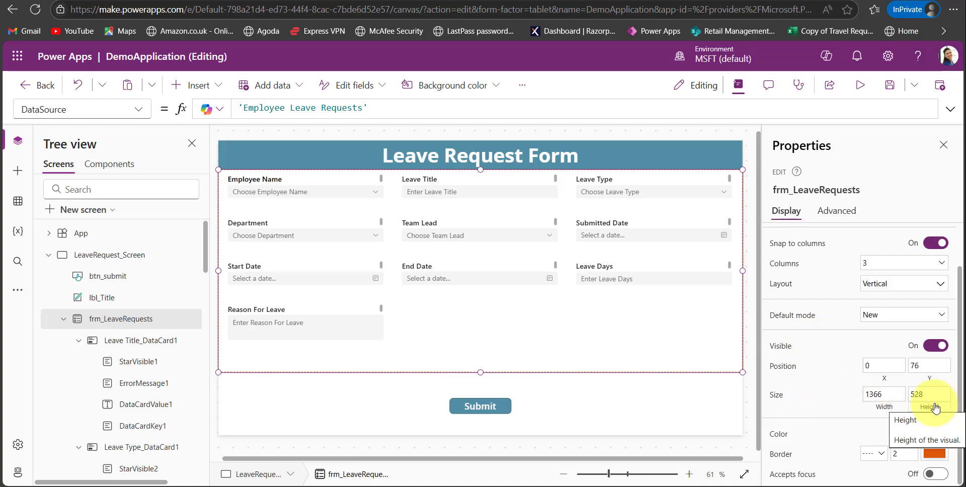
pyautogui.click(887, 402)
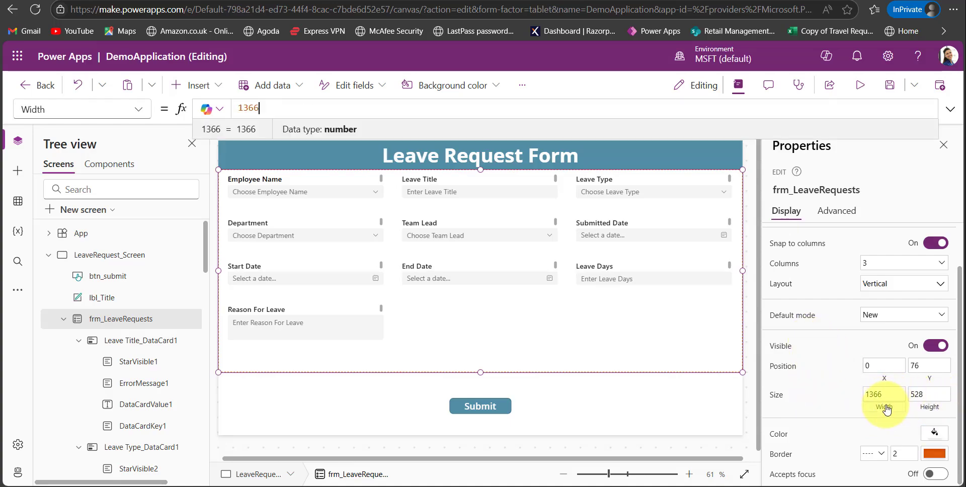
pyautogui.click(934, 411)
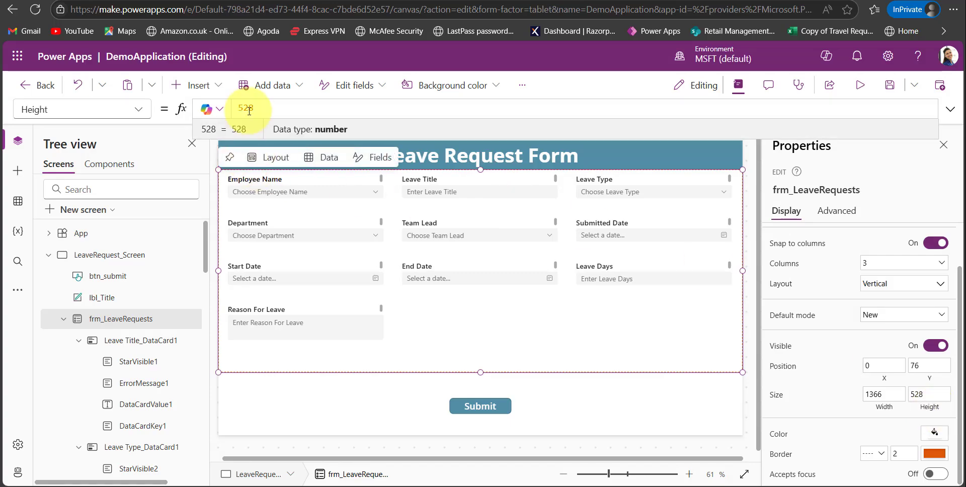
pyautogui.click(930, 351)
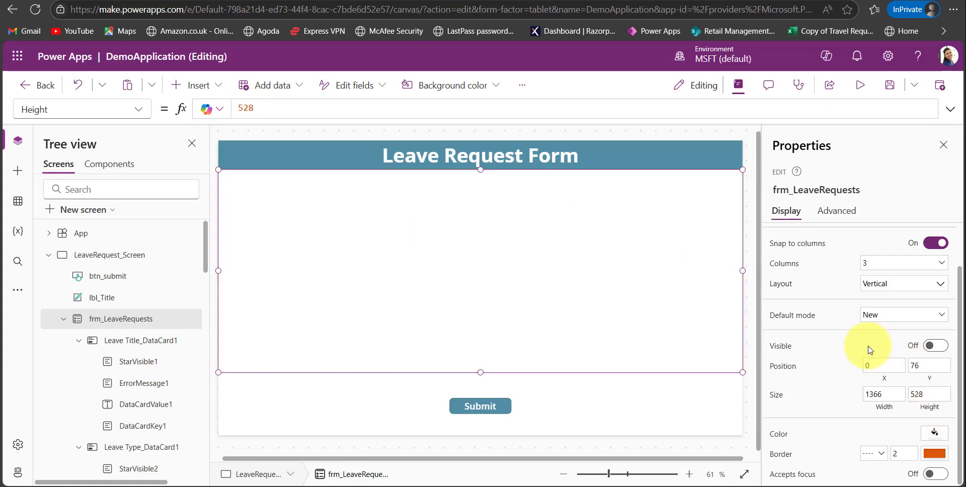
pyautogui.click(932, 347)
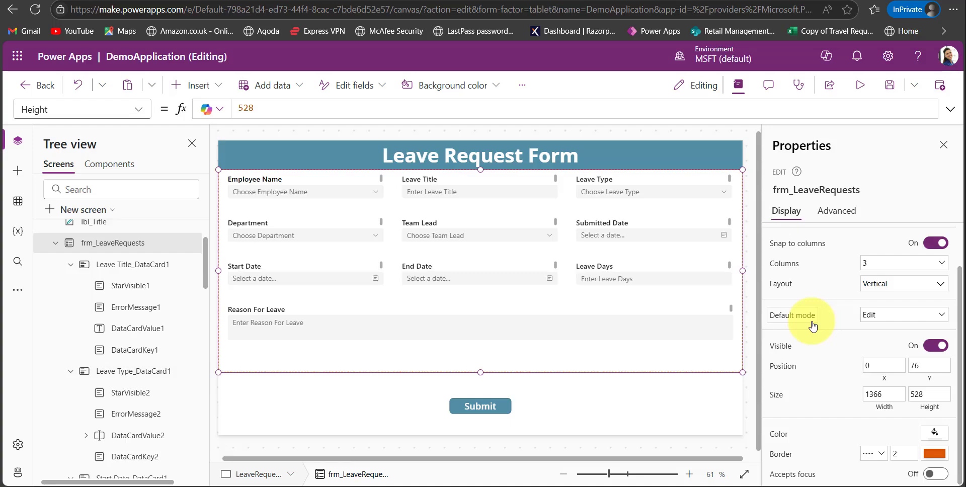
# Review the default mode options of frm_LeaveRequests and set the default mode to New.
pyautogui.click(884, 316)
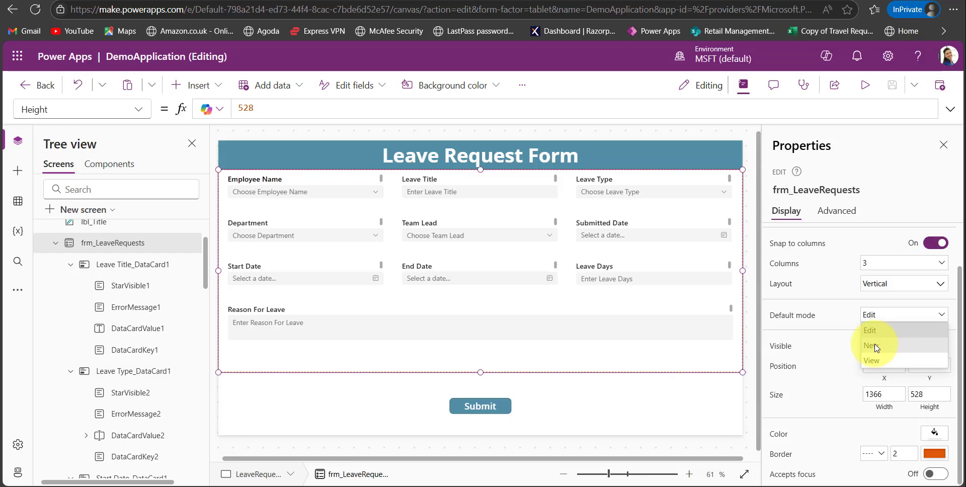
pyautogui.click(838, 359)
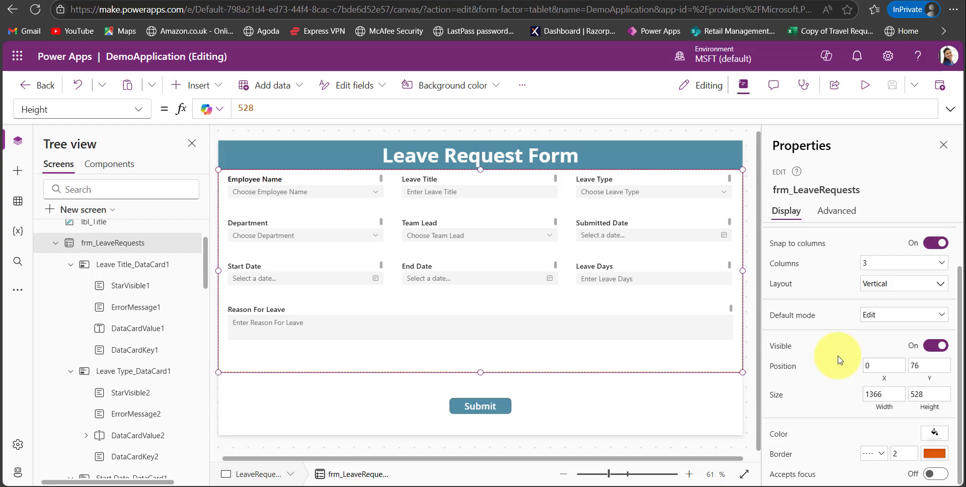
pyautogui.click(885, 316)
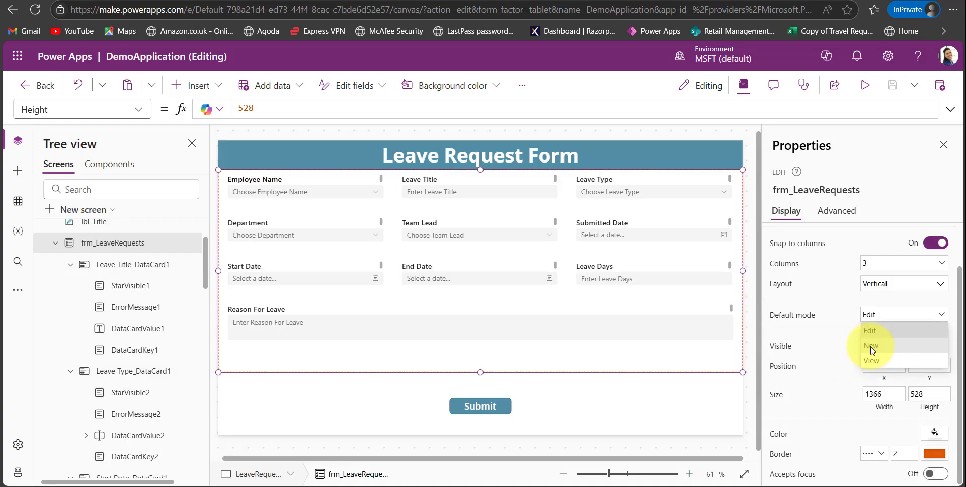
pyautogui.click(871, 347)
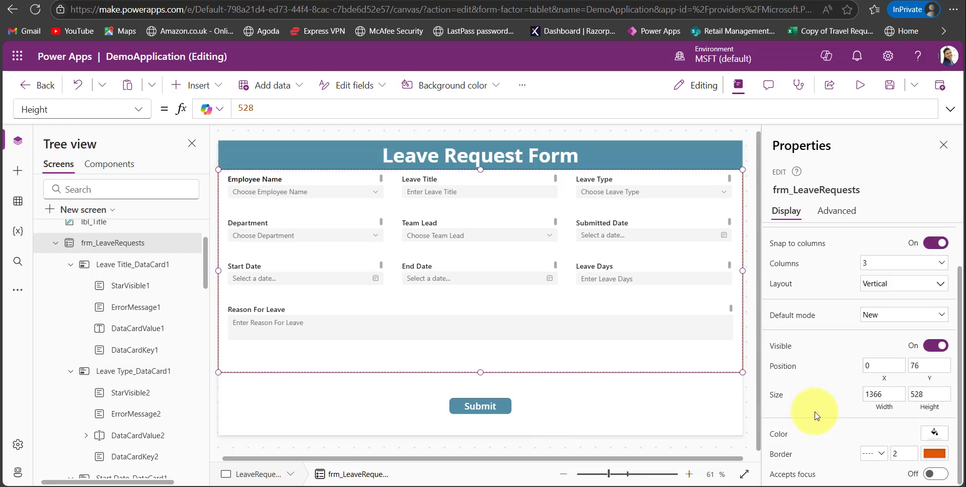
# Select the Employee Name label in the form and examine its text, visibility, behavior and size properties.
pyautogui.click(125, 265)
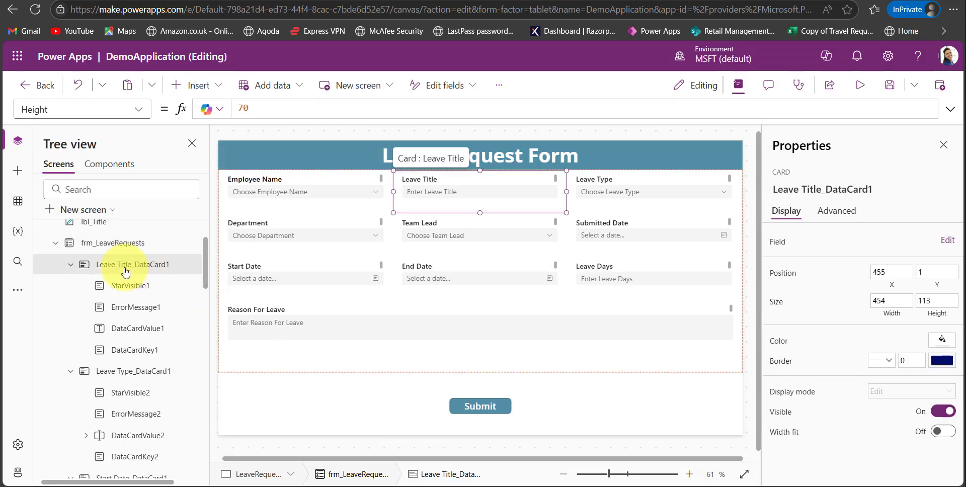
pyautogui.click(279, 186)
pyautogui.click(278, 182)
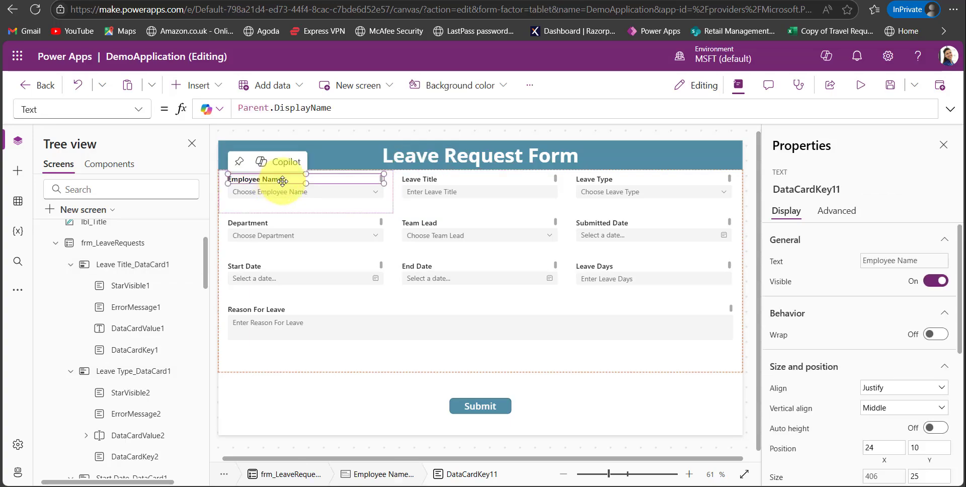
pyautogui.click(784, 267)
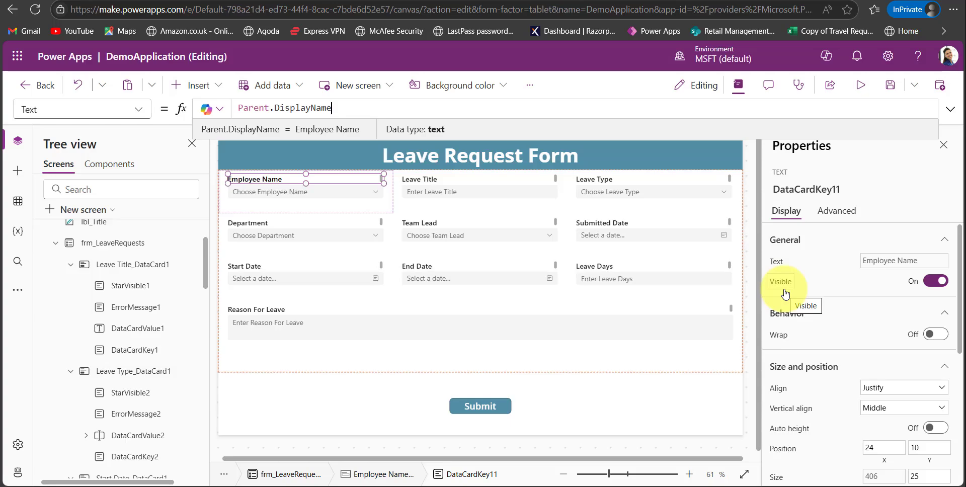
pyautogui.scroll(-1, 785, 294)
pyautogui.scroll(-1, 785, 293)
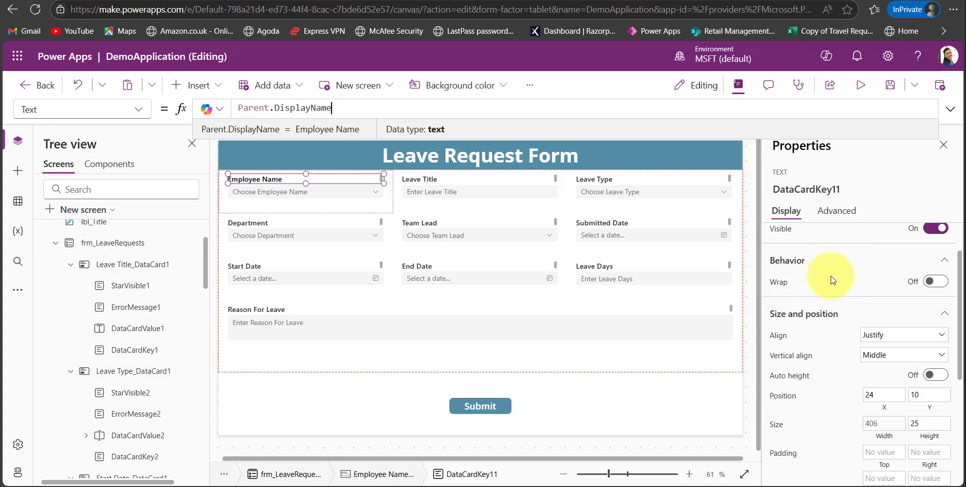
# Resize the Employee Name label, trying a width of 150 and reducing it to 140.
pyautogui.click(263, 181)
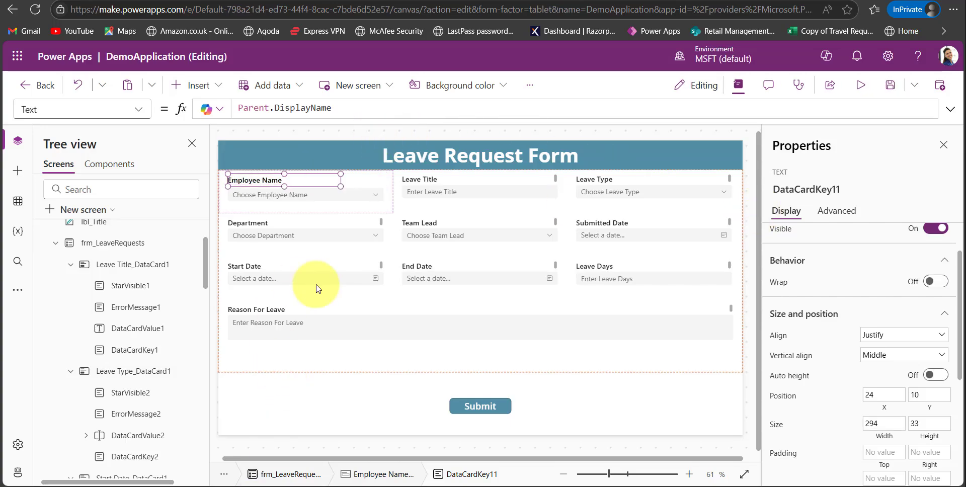
pyautogui.scroll(-2, 812, 306)
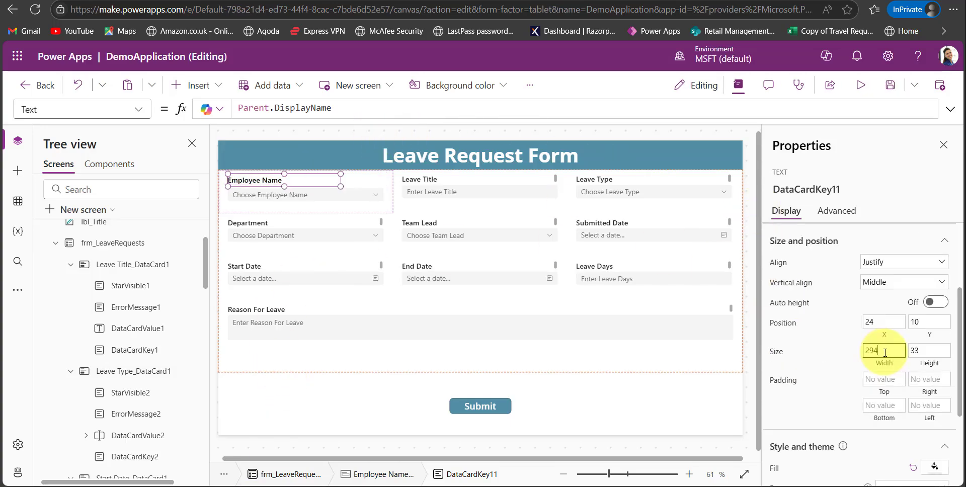
pyautogui.press('BackSpace')
pyautogui.press('BackSpace')
pyautogui.write('150')
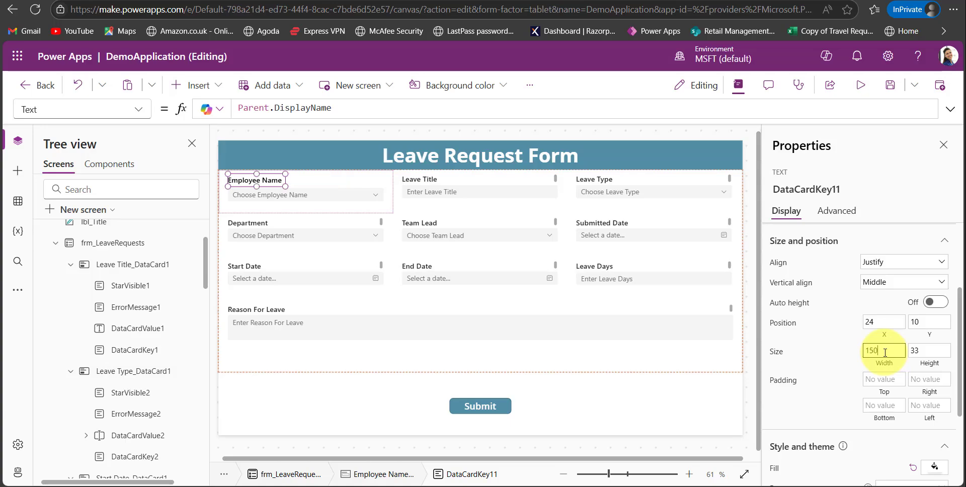
pyautogui.press('BackSpace')
pyautogui.press('BackSpace')
pyautogui.write('40')
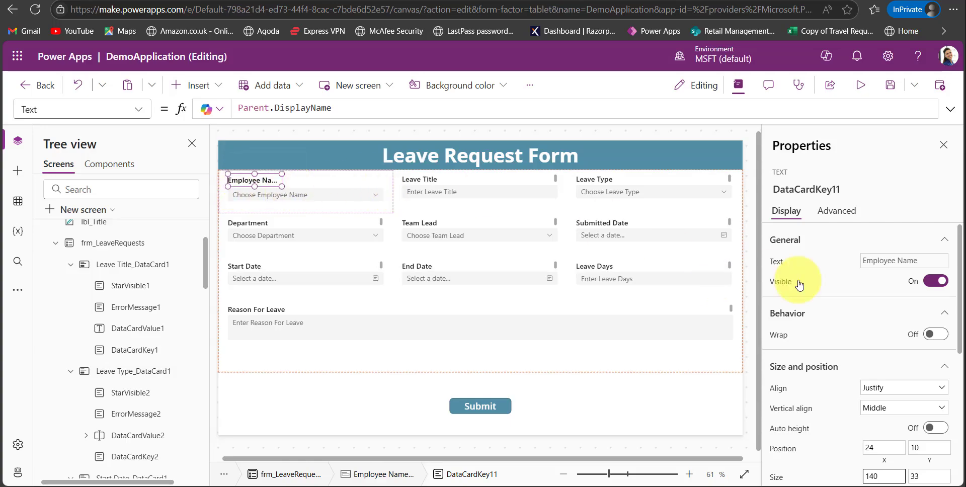
# Turn on text wrapping for the Employee Name label and stretch its height to about 52.
pyautogui.click(932, 336)
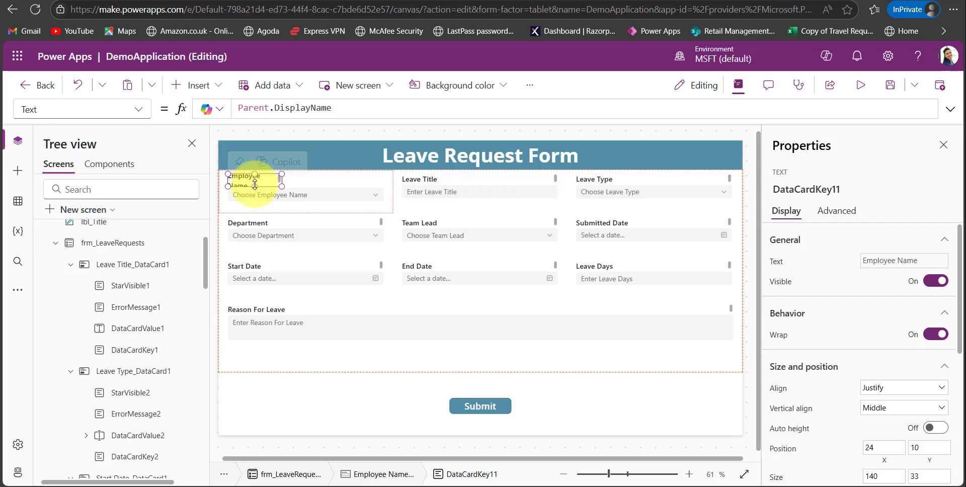
pyautogui.moveTo(255, 187); pyautogui.dragTo(255, 192)
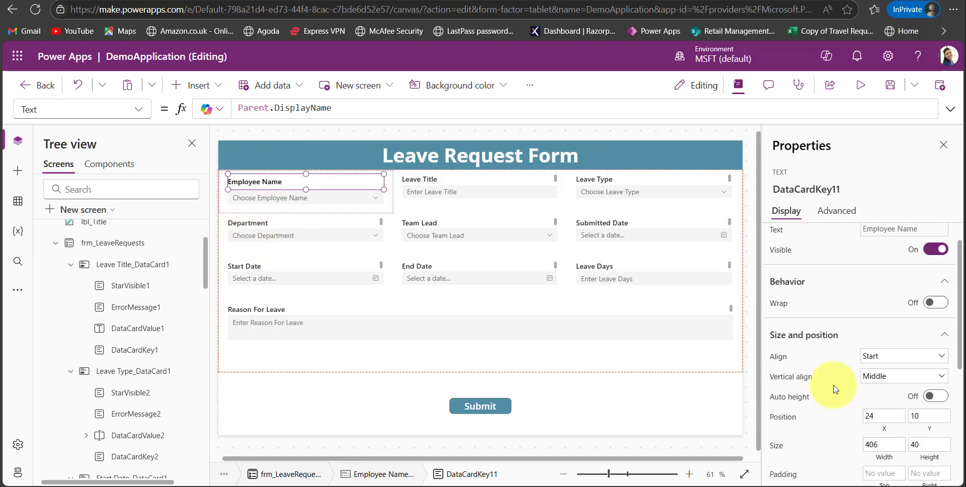
pyautogui.scroll(-3, 833, 394)
pyautogui.scroll(2, 831, 394)
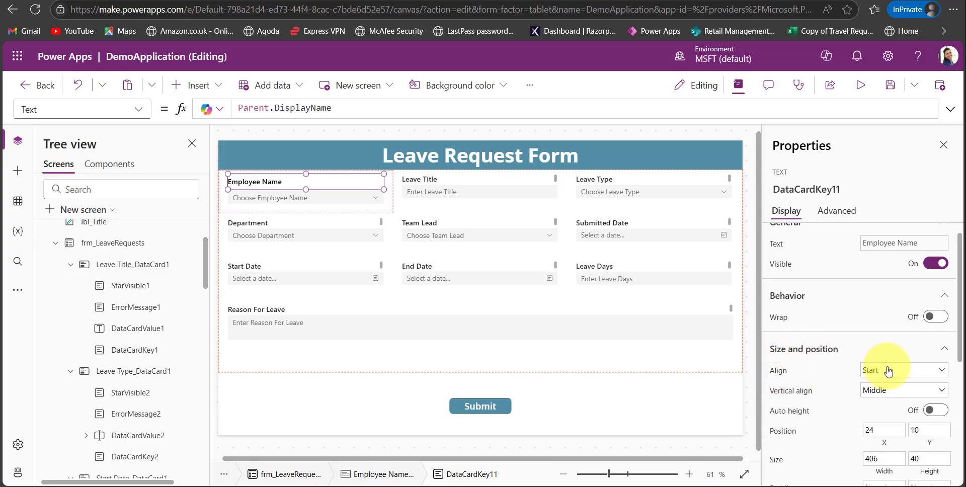
# Try the End and Center alignments on the Employee Name label, and set its alignment to Justify.
pyautogui.click(928, 371)
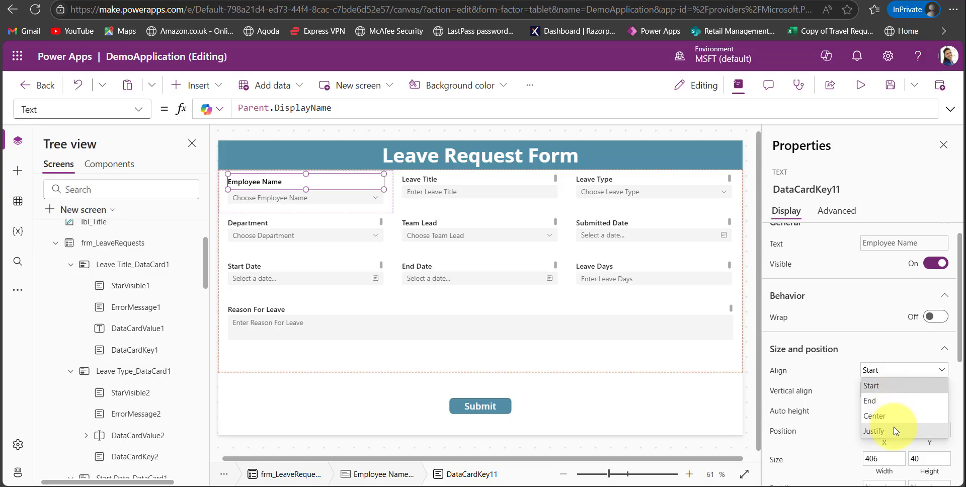
pyautogui.click(888, 401)
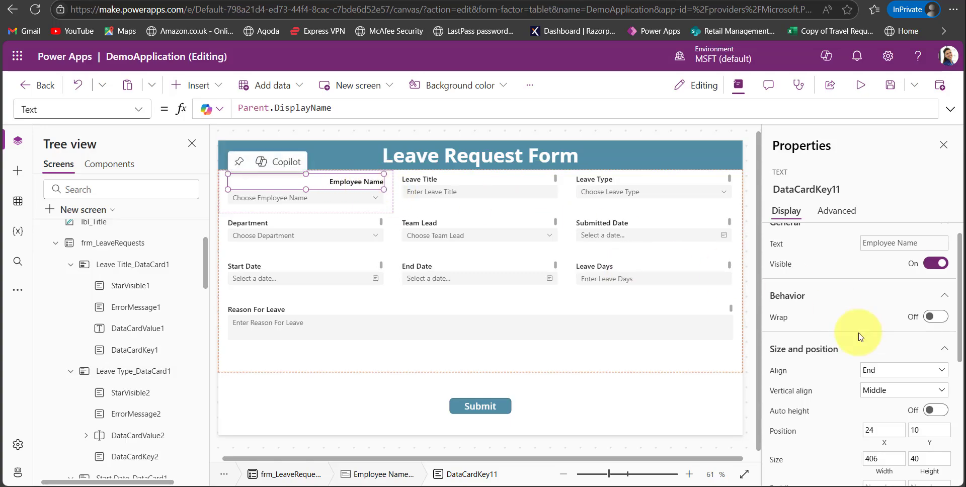
pyautogui.click(879, 371)
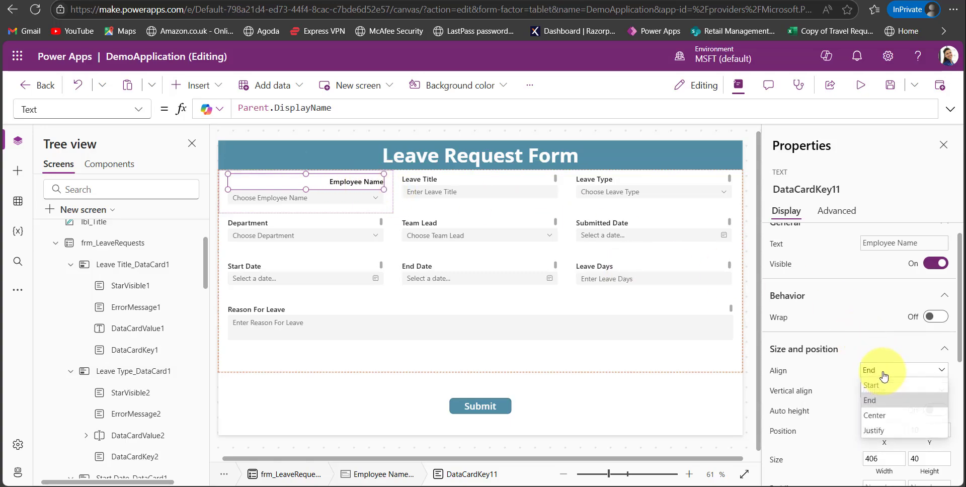
pyautogui.click(874, 415)
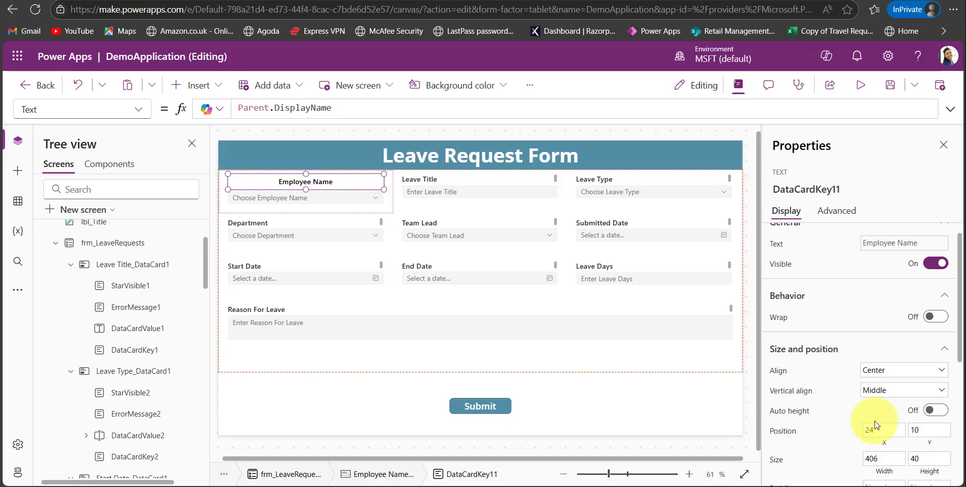
pyautogui.click(889, 372)
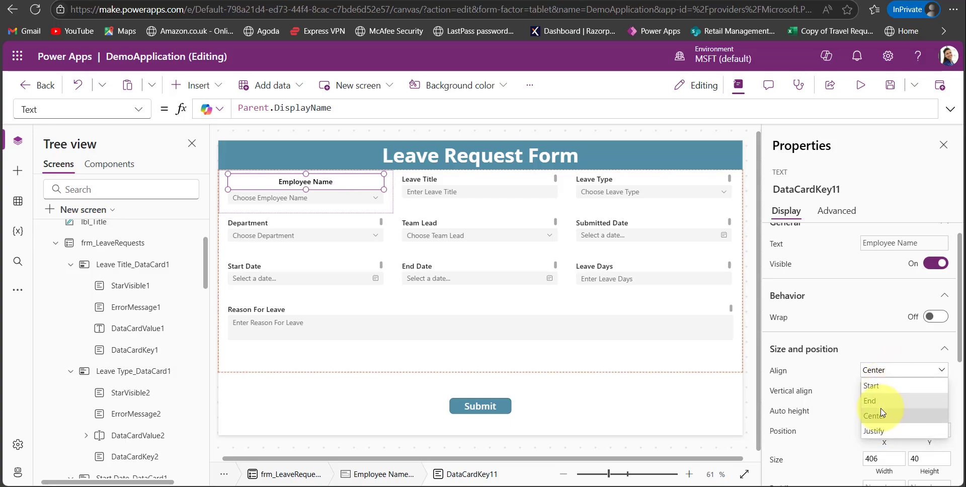
pyautogui.click(875, 432)
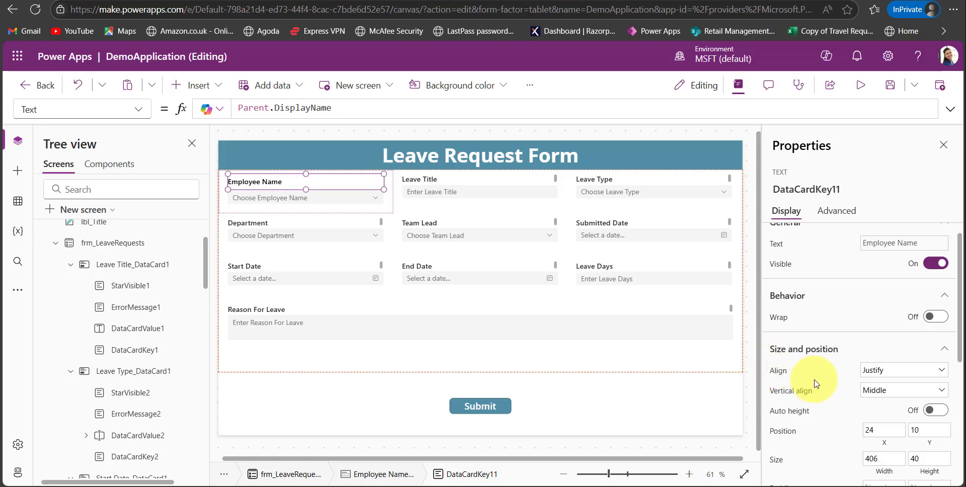
# Examine the vertical alignment options and the X position property of the Employee Name label.
pyautogui.click(881, 398)
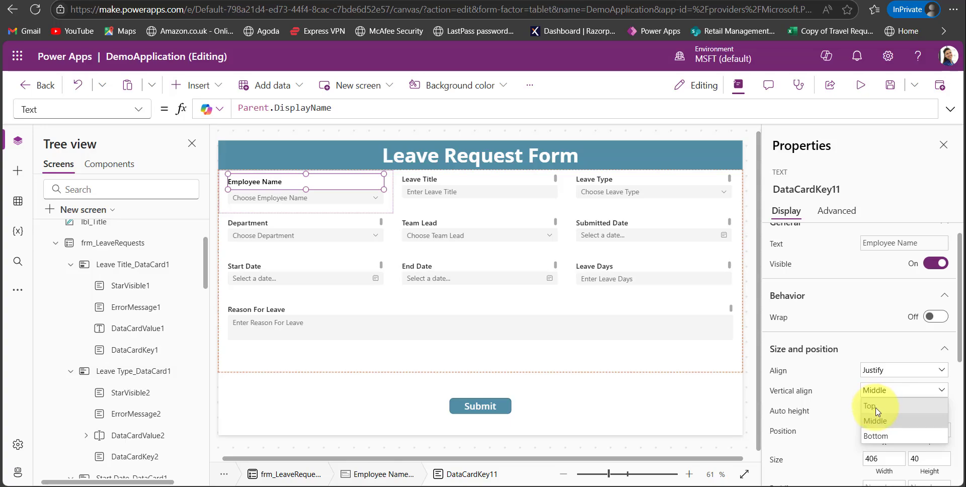
pyautogui.scroll(-2, 829, 372)
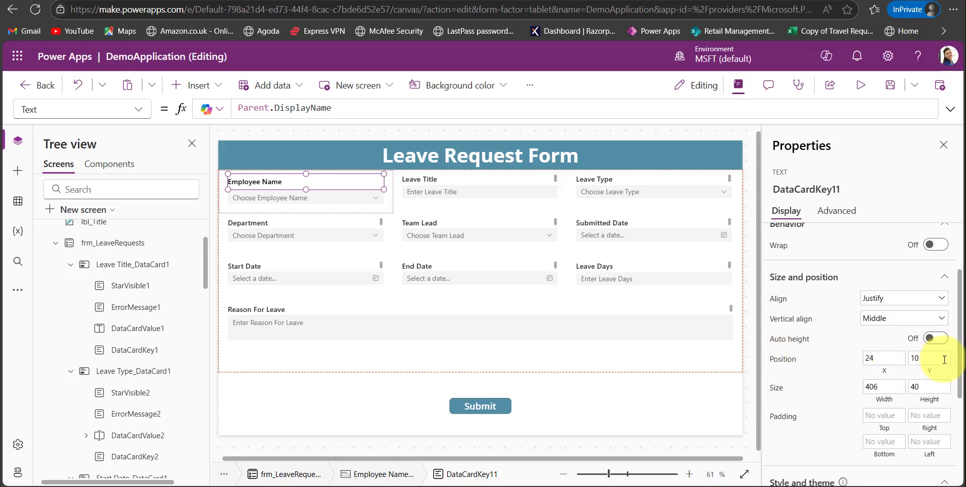
pyautogui.click(888, 372)
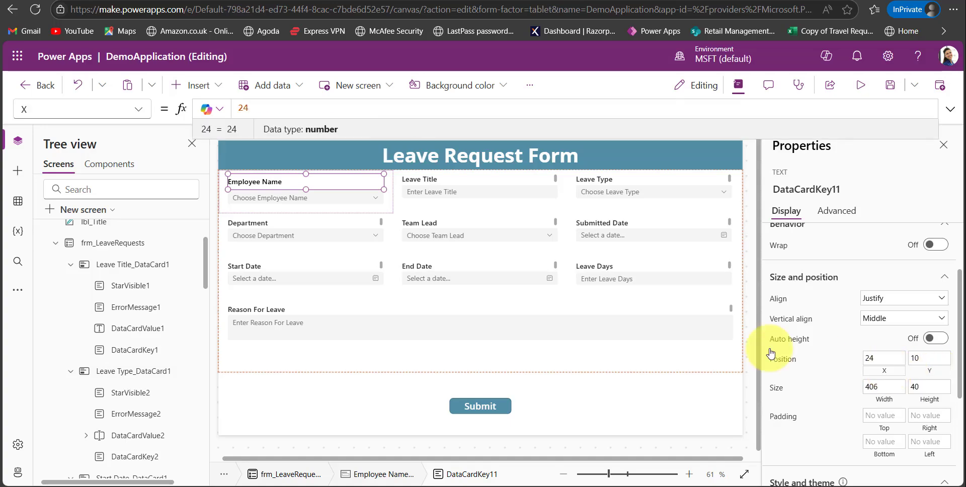
pyautogui.click(234, 192)
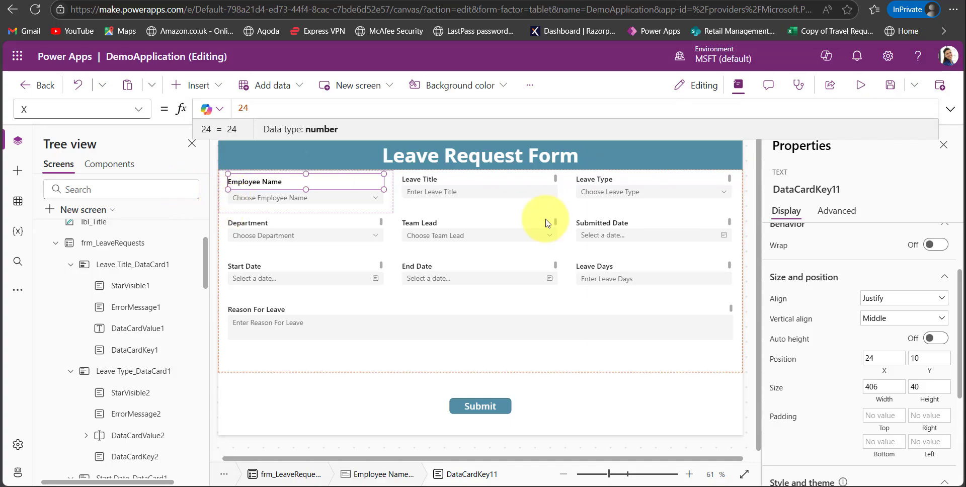
# Try positioning the Employee Name label at X 10 and Y 2, and set it back to X 24 and Y 10.
pyautogui.click(884, 361)
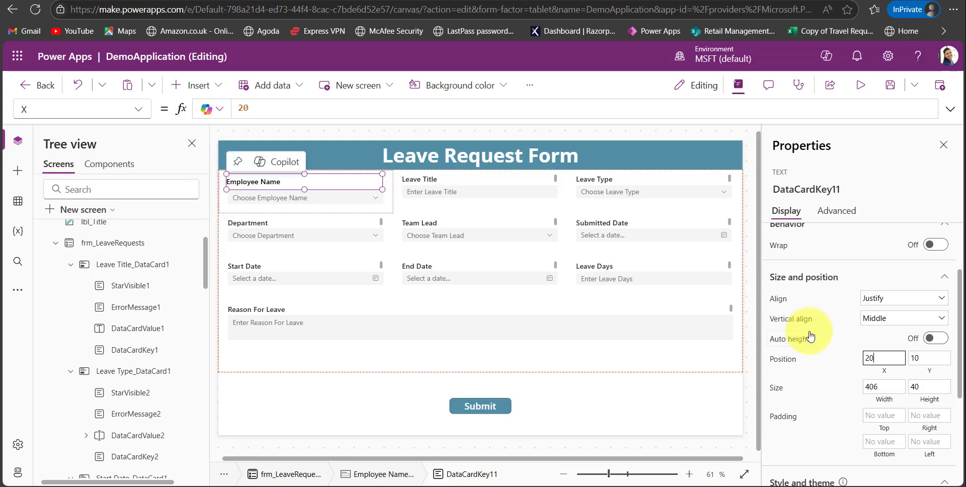
pyautogui.press('BackSpace')
pyautogui.press('BackSpace')
pyautogui.write('10')
pyautogui.click(929, 359)
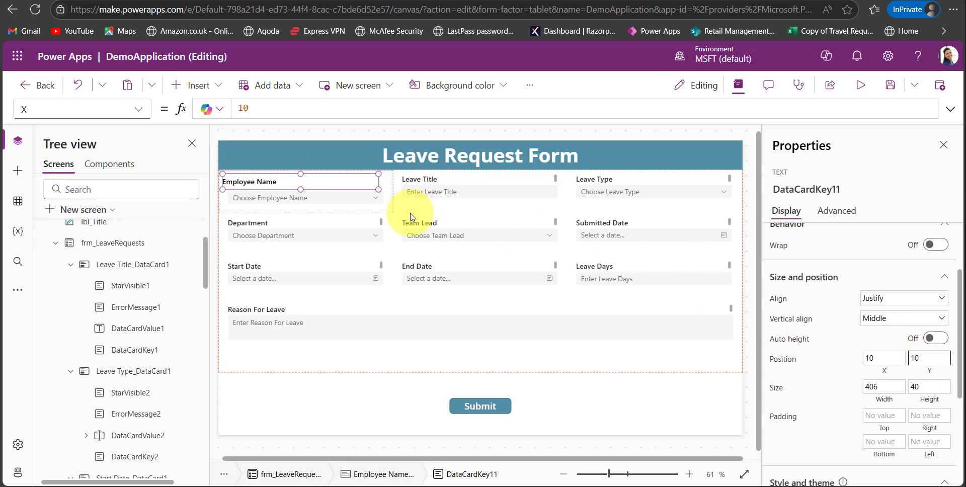
pyautogui.click(330, 171)
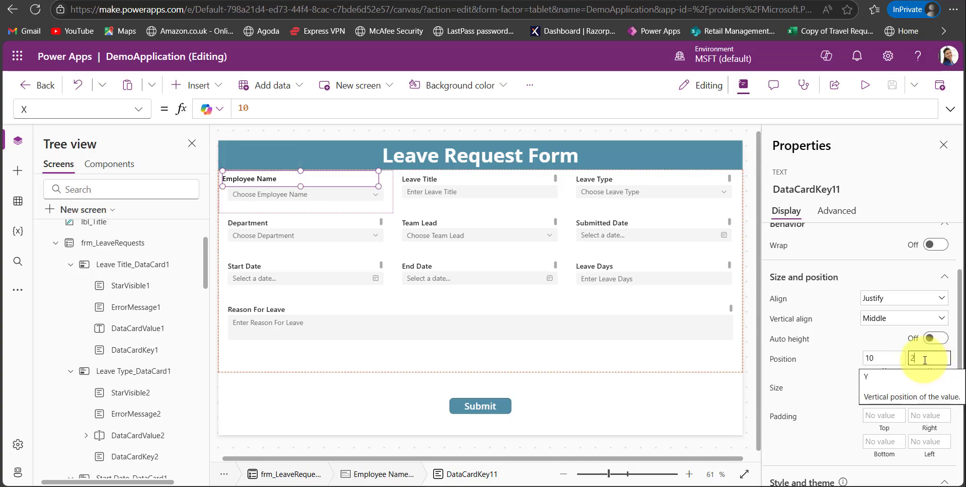
pyautogui.press('BackSpace')
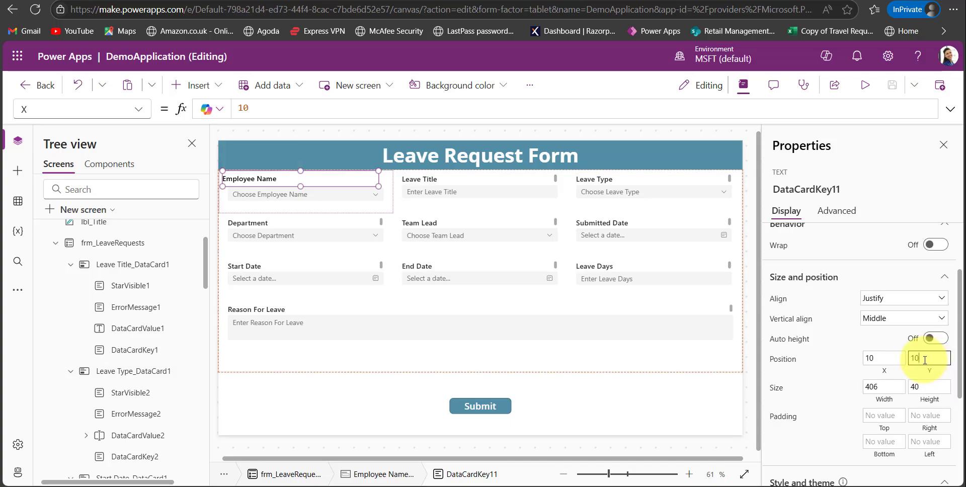
pyautogui.click(877, 358)
pyautogui.write('24')
# Fill the Employee Name label's background with the orange theme color RGBA(247, 116, 38, 1).
pyautogui.scroll(-2, 822, 413)
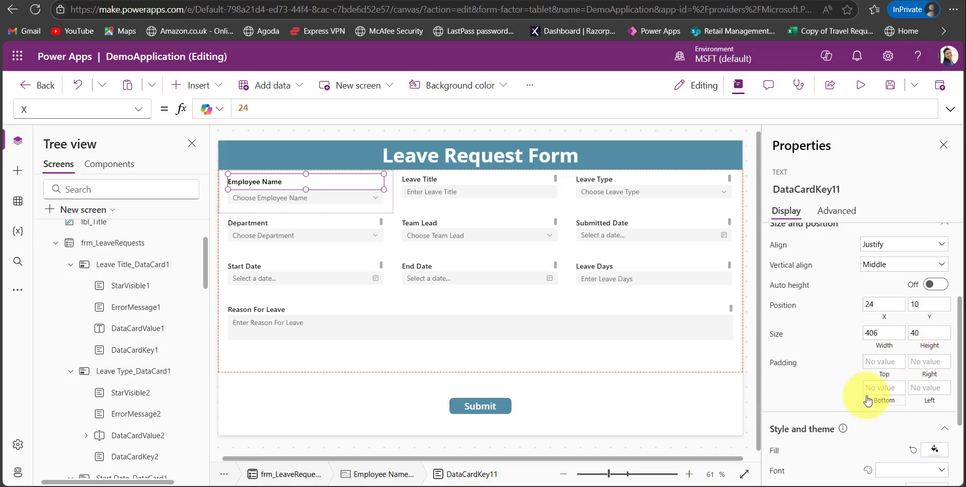
pyautogui.scroll(-3, 823, 427)
pyautogui.scroll(-2, 821, 427)
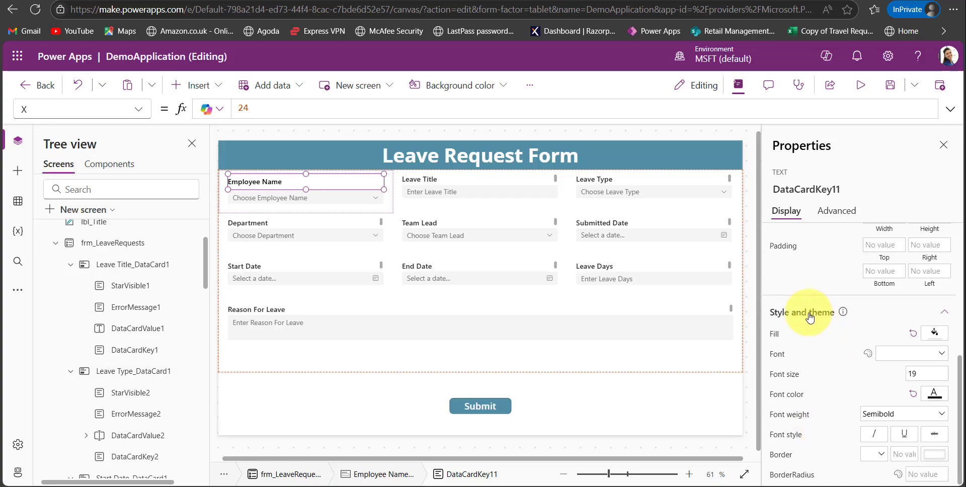
pyautogui.click(775, 336)
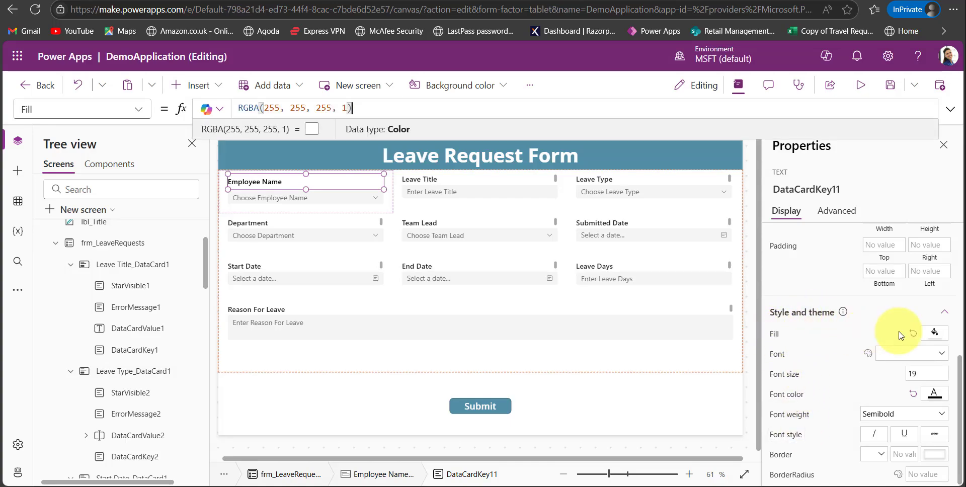
pyautogui.click(937, 337)
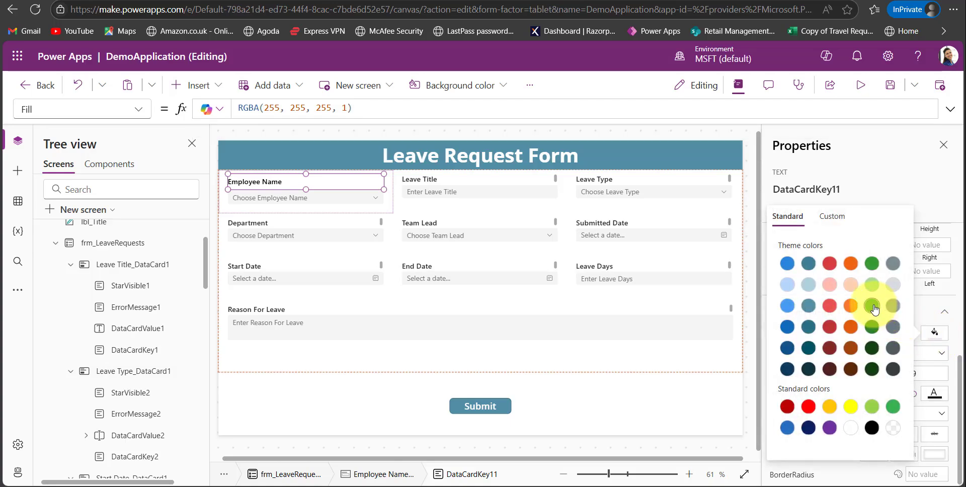
pyautogui.click(851, 307)
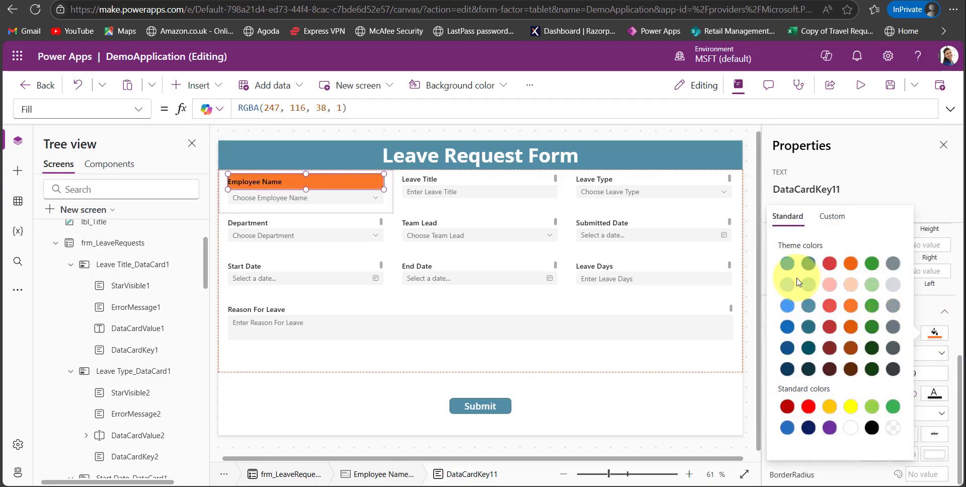
pyautogui.click(930, 308)
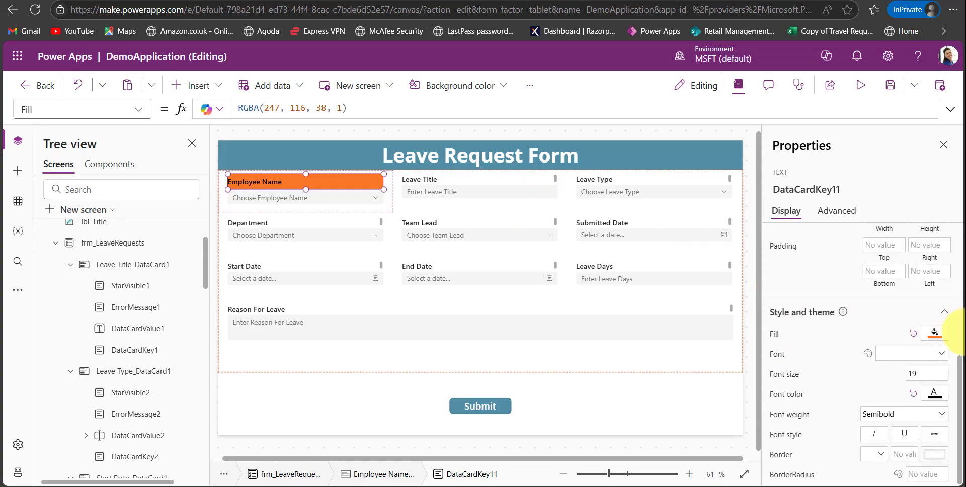
# Set the Employee Name label's font to Open Sans, try font size 23, and set the size back to 19.
pyautogui.click(942, 354)
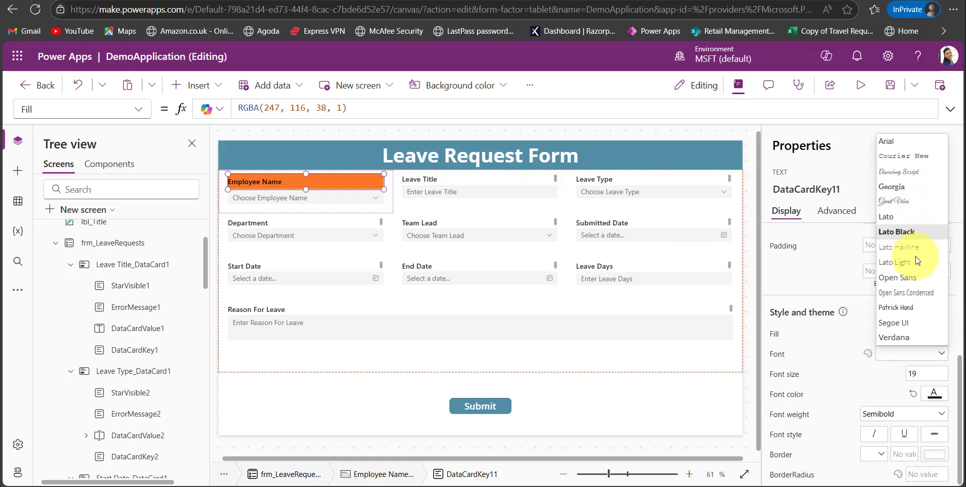
pyautogui.click(918, 283)
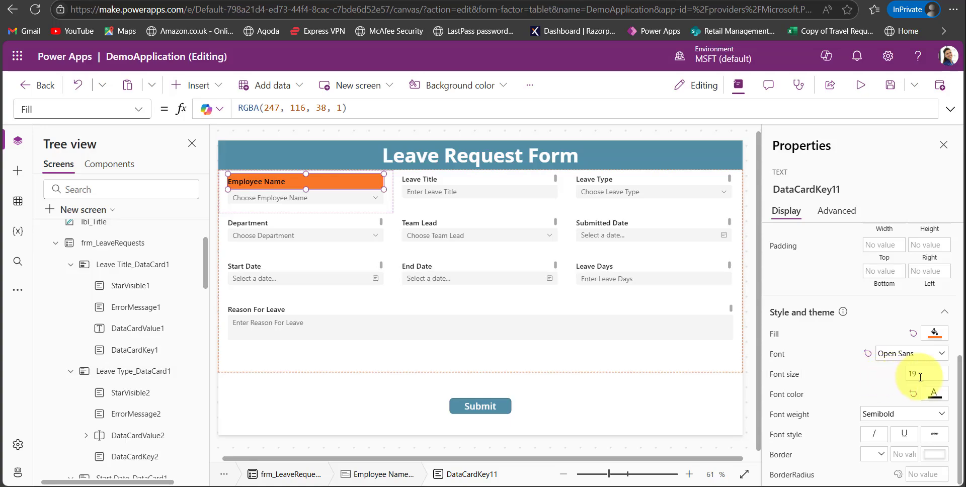
pyautogui.press('BackSpace')
pyautogui.press('BackSpace')
pyautogui.write('23')
pyautogui.press('BackSpace')
pyautogui.press('BackSpace')
pyautogui.write('19')
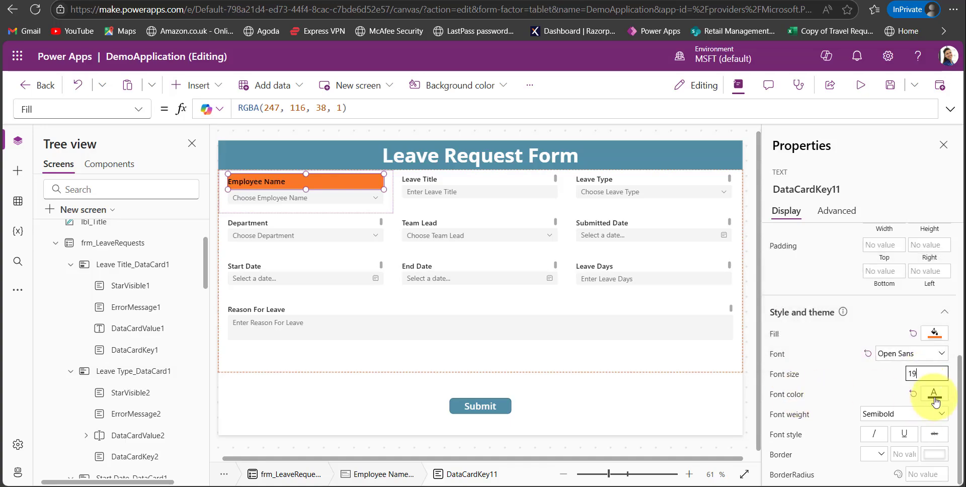
# Set the Employee Name label's font color to white and its font weight to Bold.
pyautogui.click(934, 395)
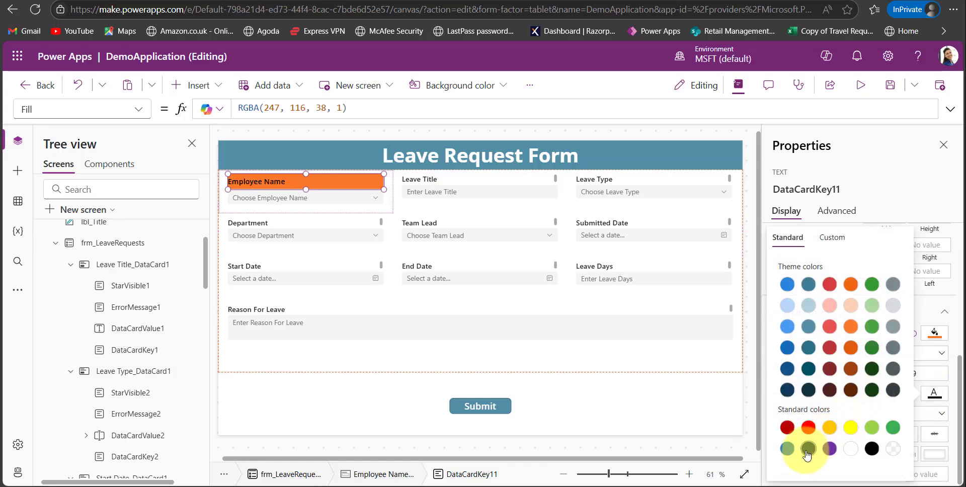
pyautogui.click(848, 449)
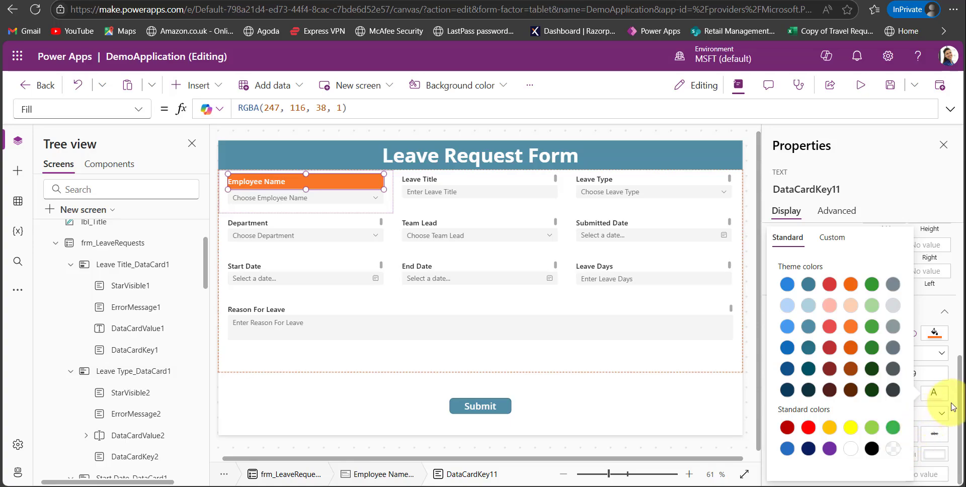
pyautogui.click(918, 417)
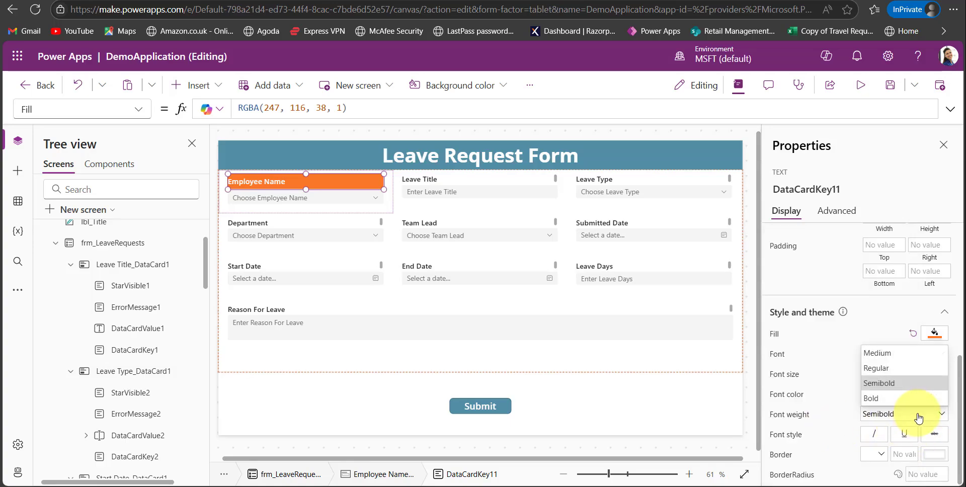
pyautogui.click(896, 400)
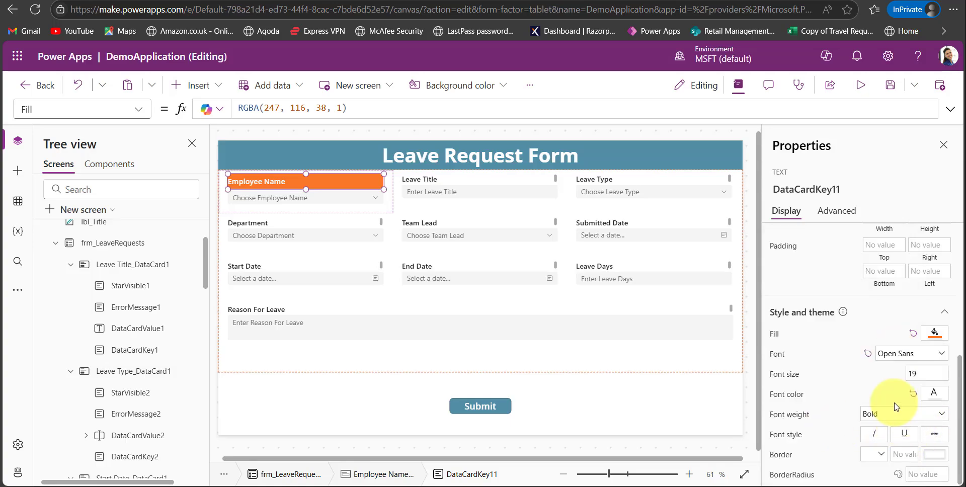
# Try the italic, underline and strikethrough font styles on the Employee Name label, and clear them again.
pyautogui.click(872, 439)
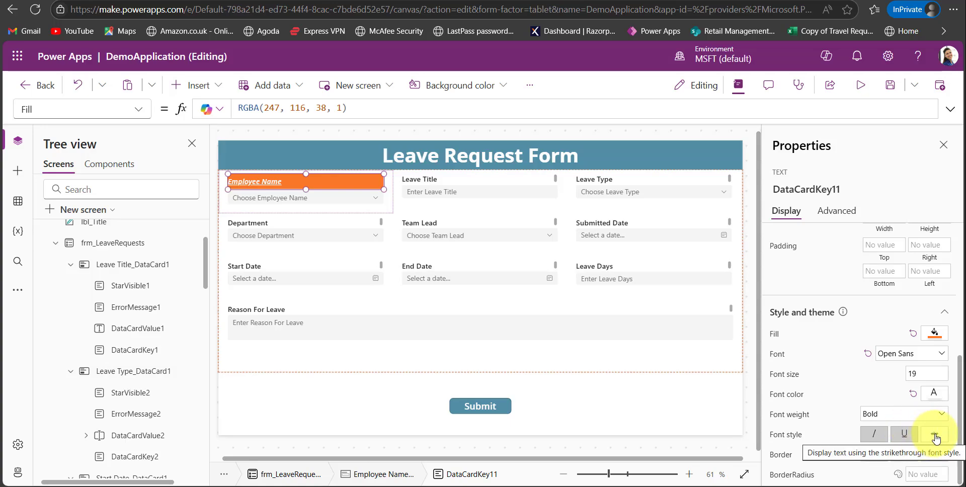
pyautogui.click(935, 437)
pyautogui.click(904, 434)
pyautogui.click(871, 437)
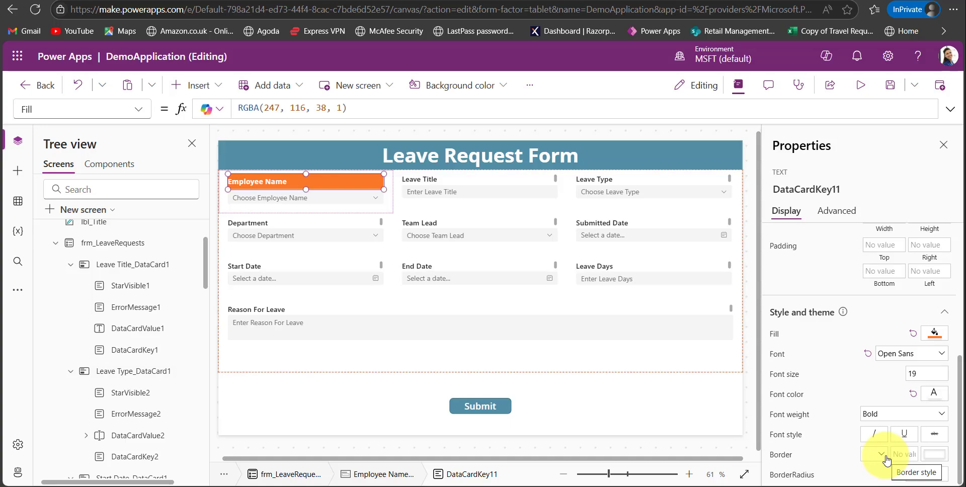
# Give the Employee Name label a solid border of width 3 in the darkest gray theme color.
pyautogui.click(881, 454)
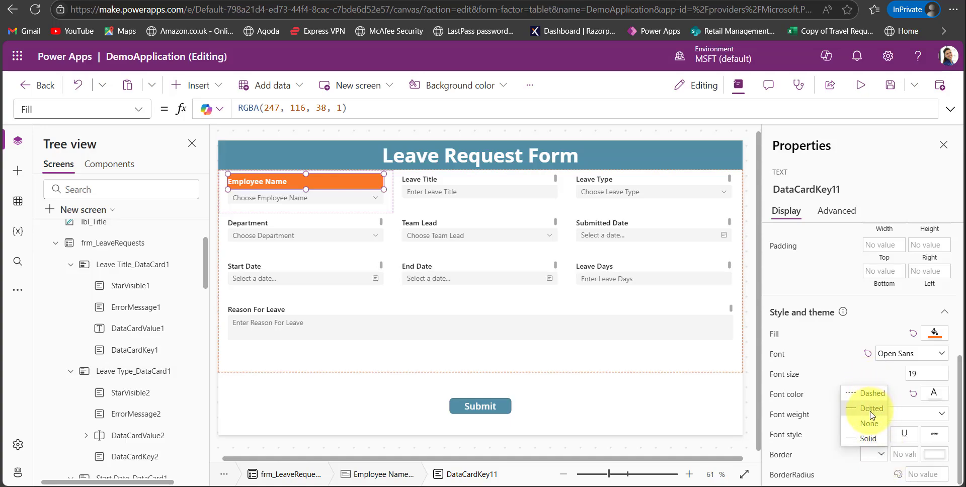
pyautogui.click(867, 438)
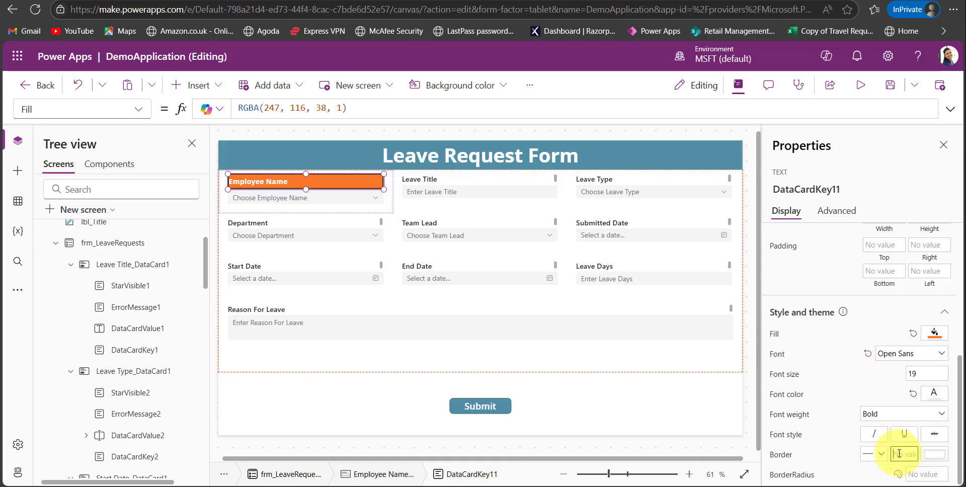
pyautogui.click(934, 454)
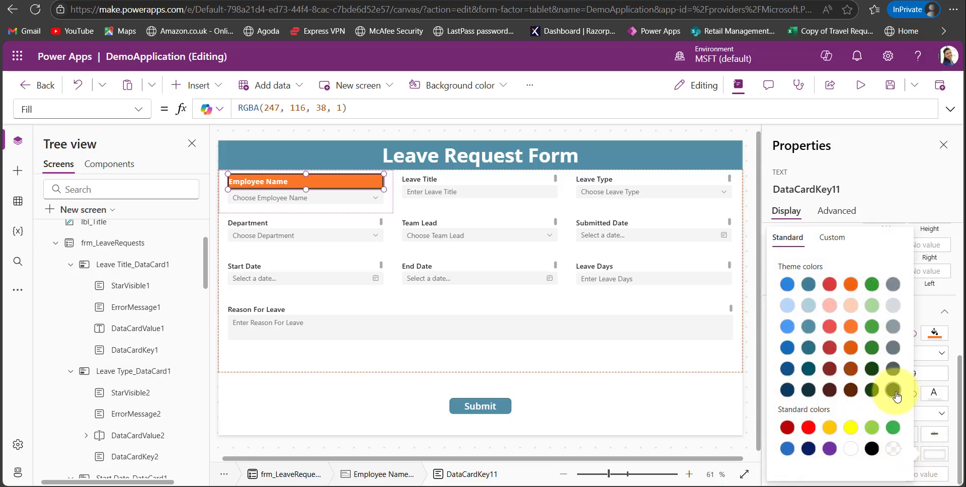
pyautogui.click(893, 390)
pyautogui.click(925, 418)
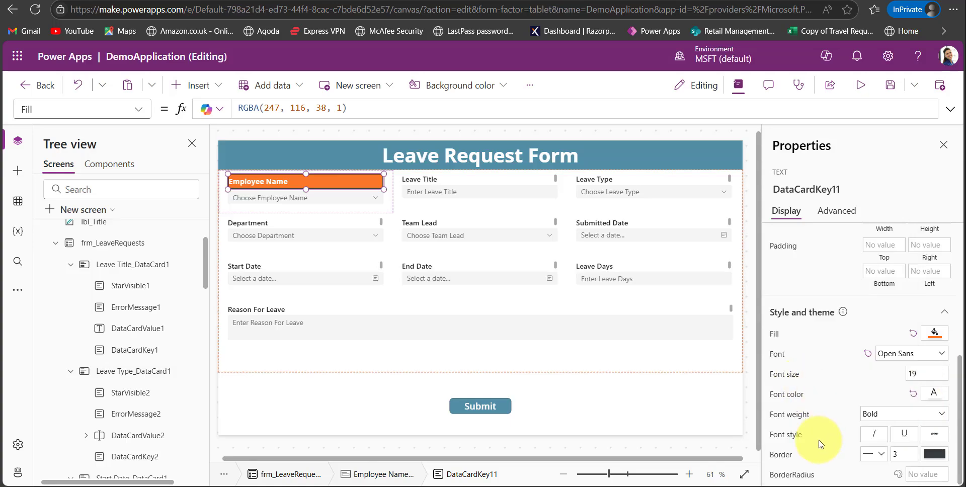
# Set the Employee Name label's border radius to 15, and reselect the label to return to its style properties.
pyautogui.click(918, 473)
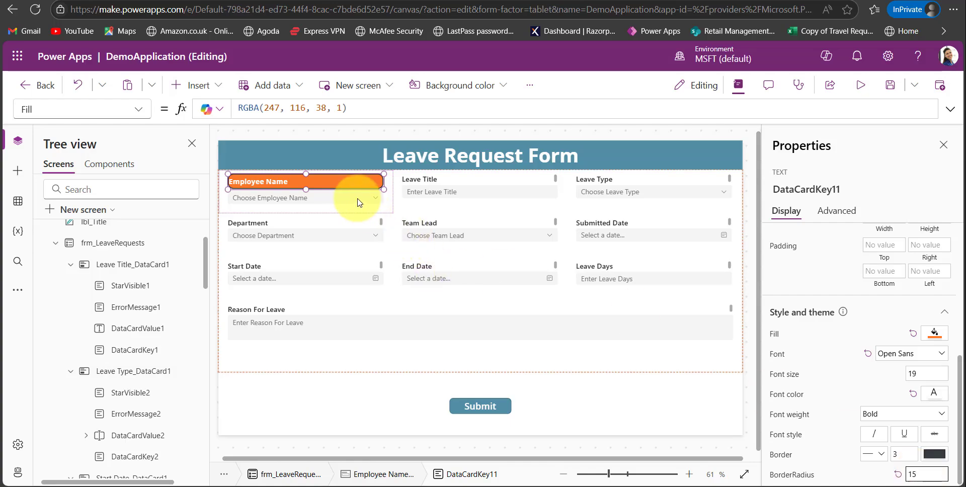
pyautogui.click(323, 187)
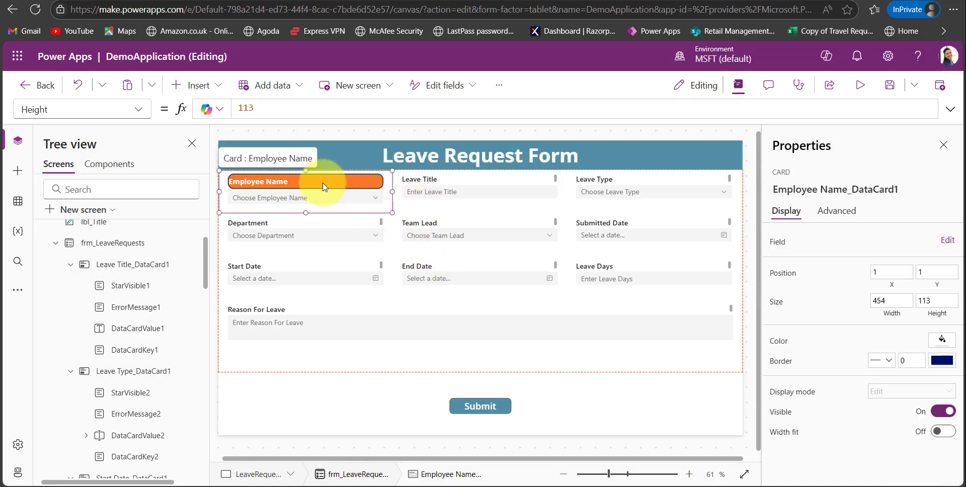
pyautogui.click(323, 187)
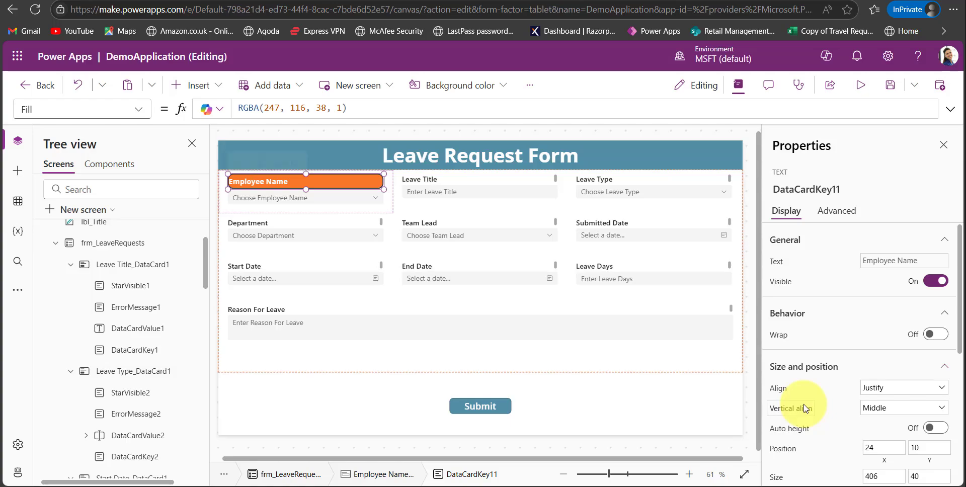
pyautogui.scroll(-5, 804, 408)
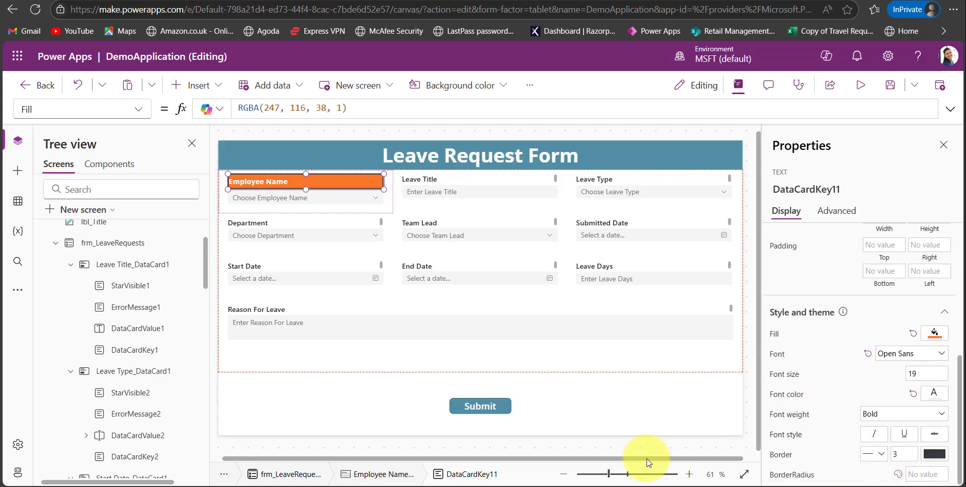
# Clear the Leave Title input's placeholder text, and restore it as "Enter Leave Title".
pyautogui.doubleClick(532, 194)
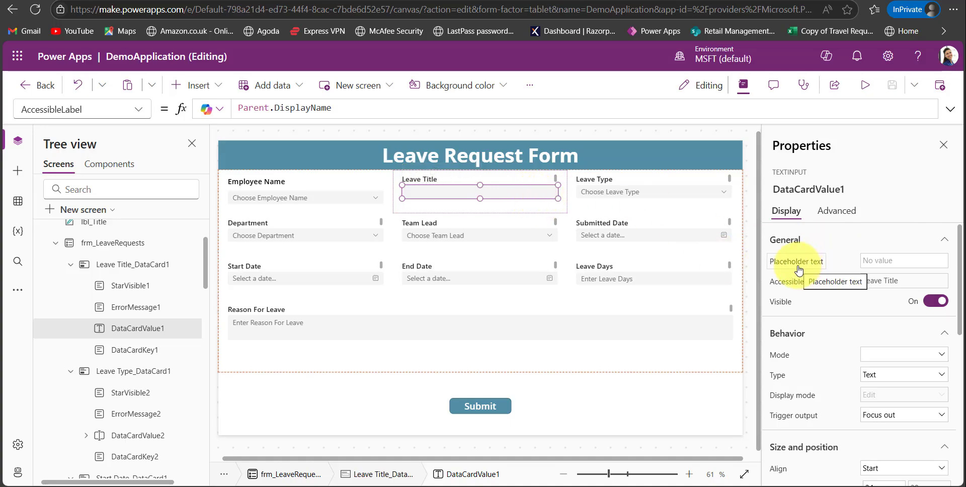
pyautogui.click(878, 261)
pyautogui.write('Enter Leave Title')
pyautogui.click(836, 238)
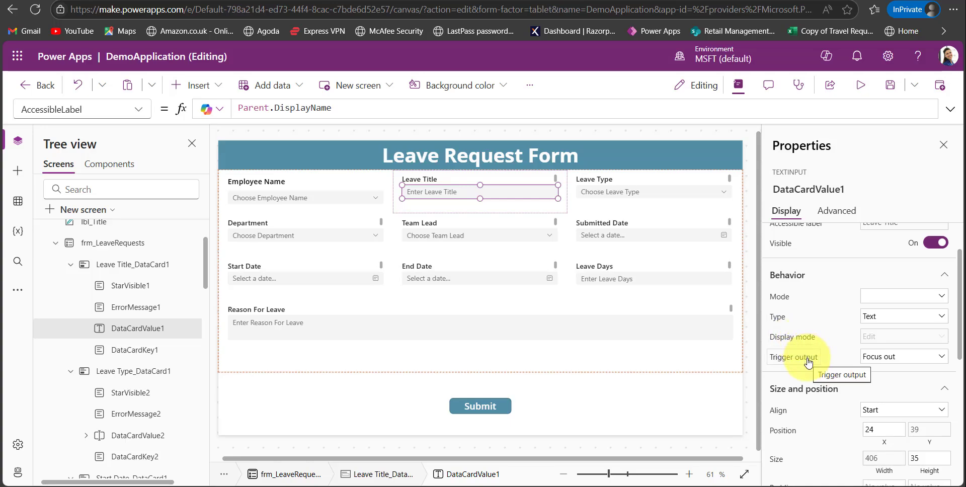
# Set the mode of the Leave Title input to Multiline.
pyautogui.scroll(-1, 807, 361)
pyautogui.click(781, 283)
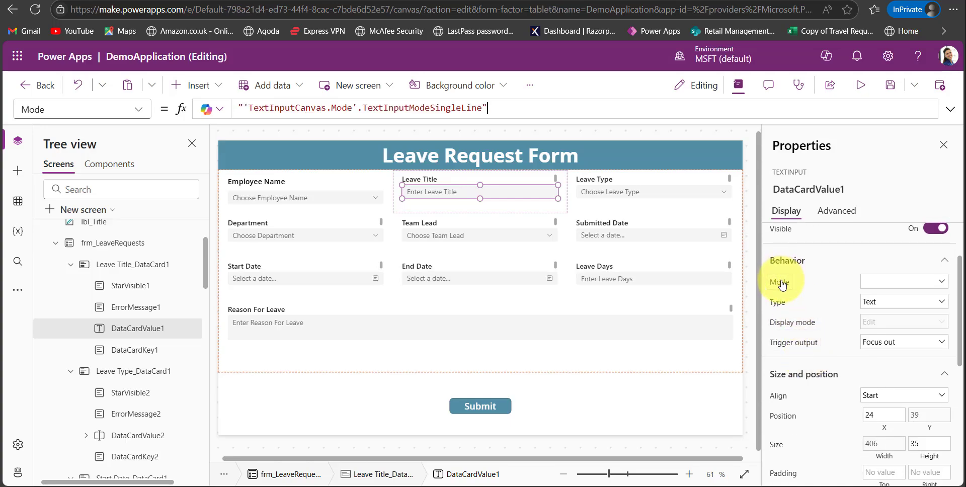
pyautogui.click(896, 291)
pyautogui.click(890, 312)
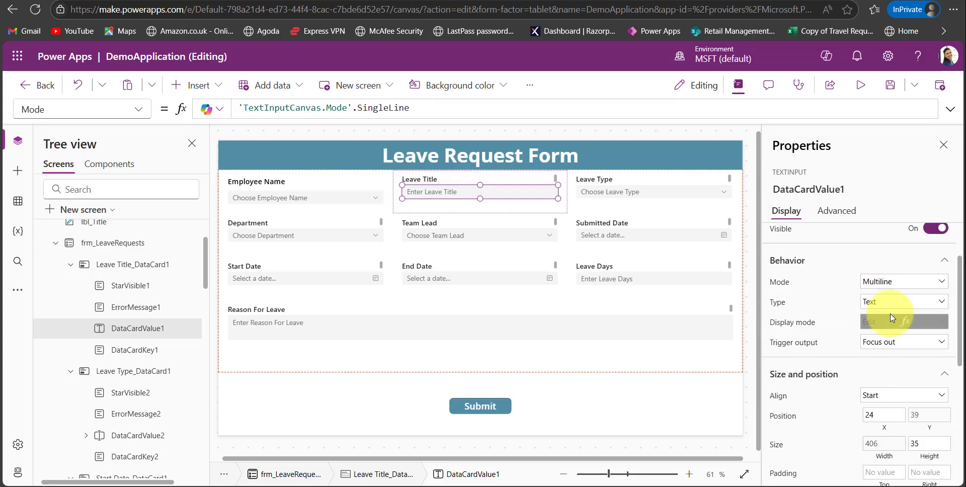
# Examine the mode options of the Reason For Leave input.
pyautogui.click(641, 328)
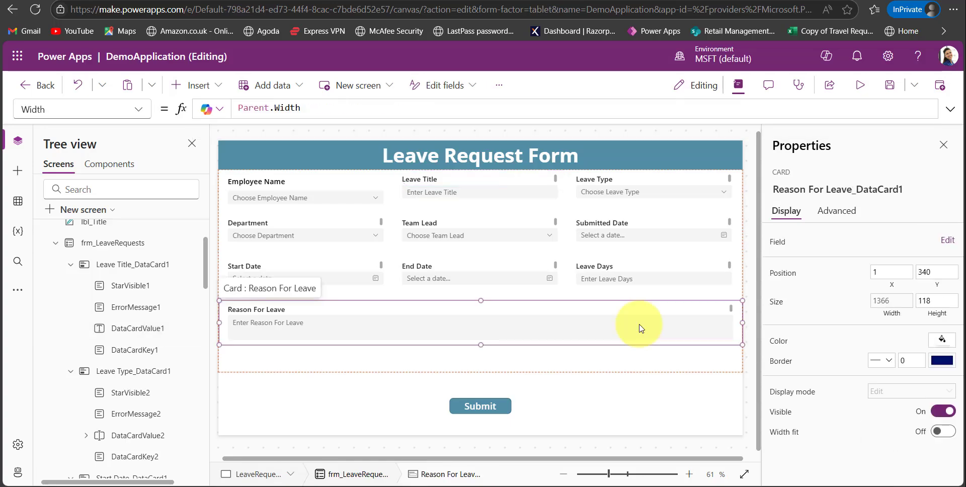
pyautogui.click(402, 326)
pyautogui.click(881, 355)
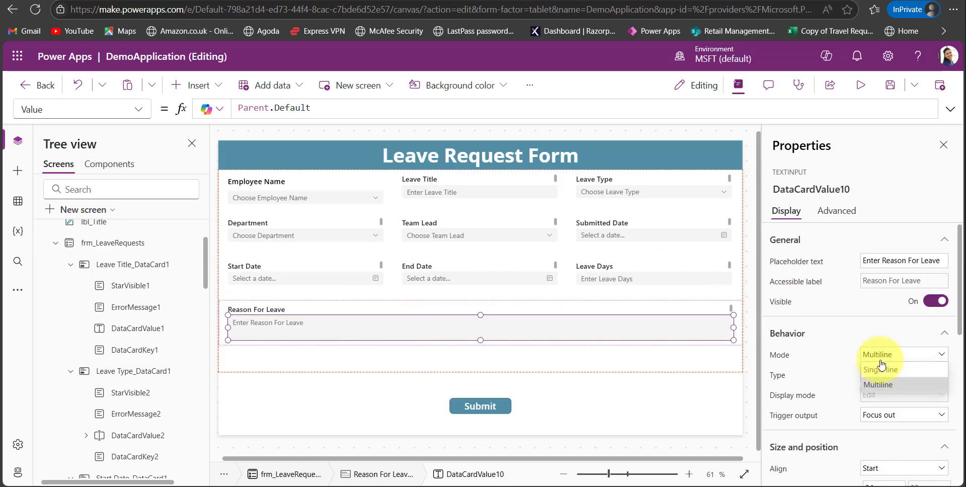
# Reselect the Leave Title input and set its mode to Single line.
pyautogui.click(521, 197)
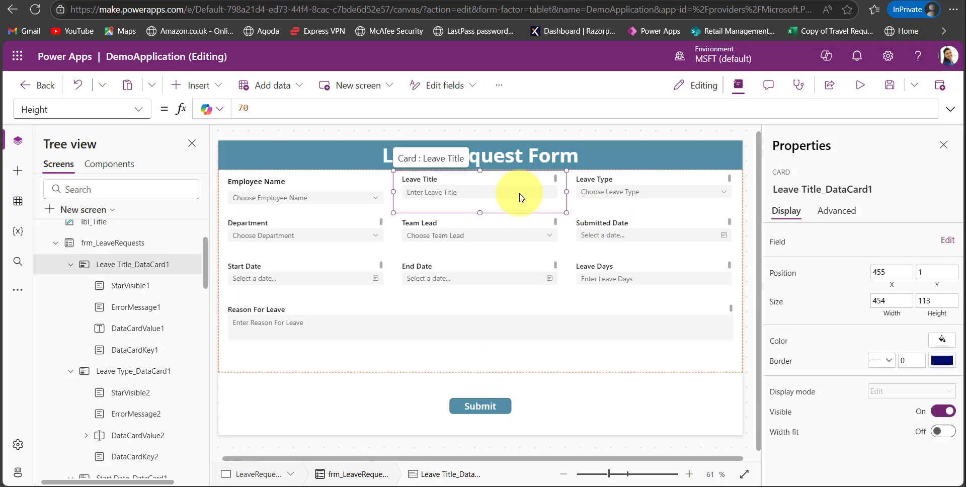
pyautogui.click(521, 198)
pyautogui.click(876, 356)
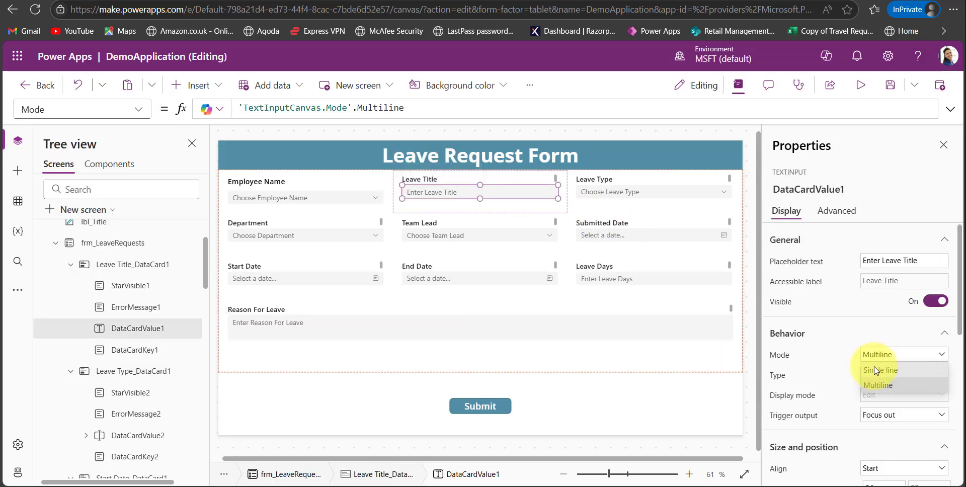
pyautogui.click(876, 369)
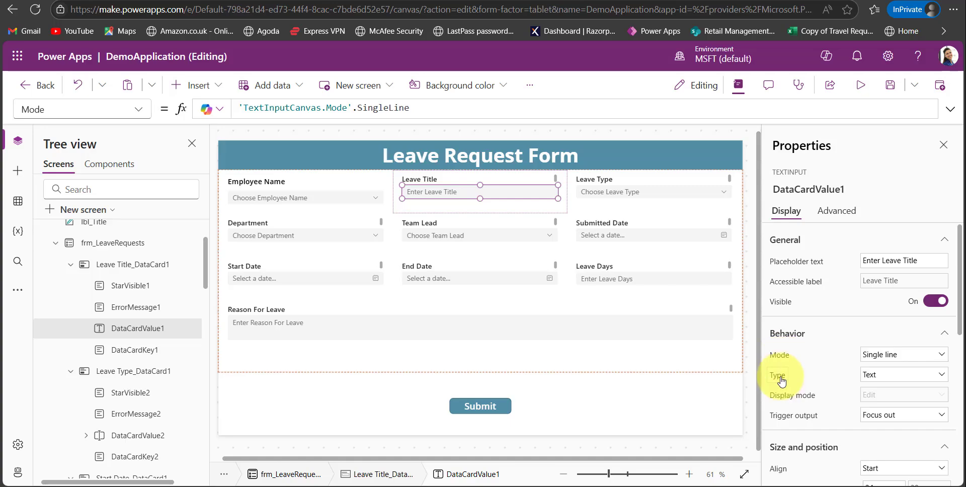
# Set the Leave Title input's type to Password and save the app.
pyautogui.click(781, 381)
pyautogui.click(878, 375)
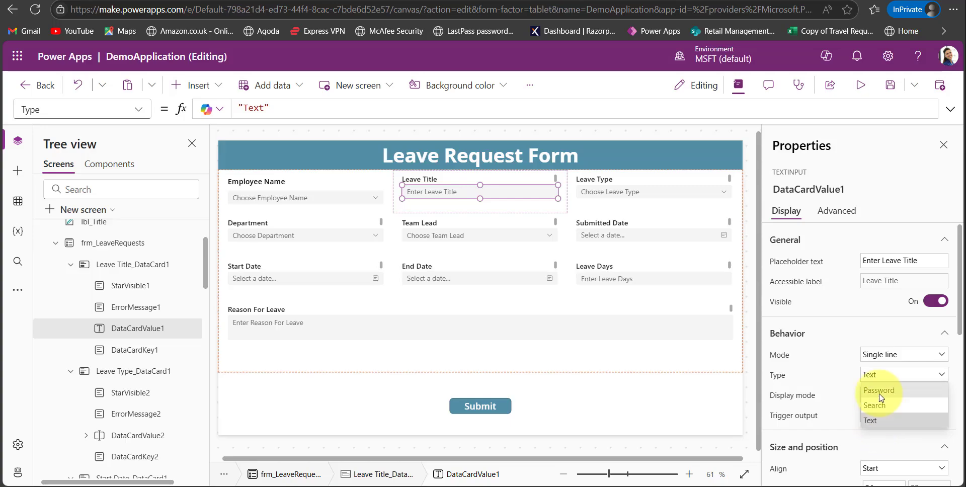
pyautogui.click(879, 393)
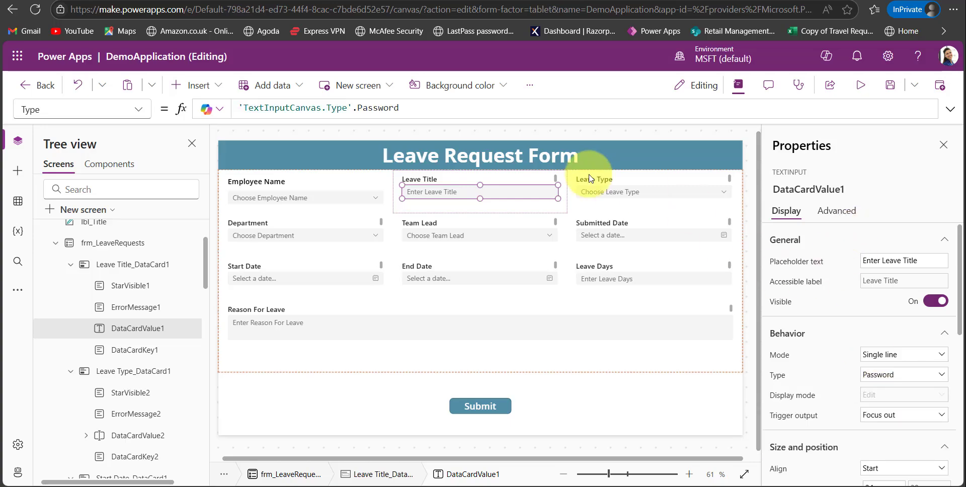
pyautogui.click(883, 90)
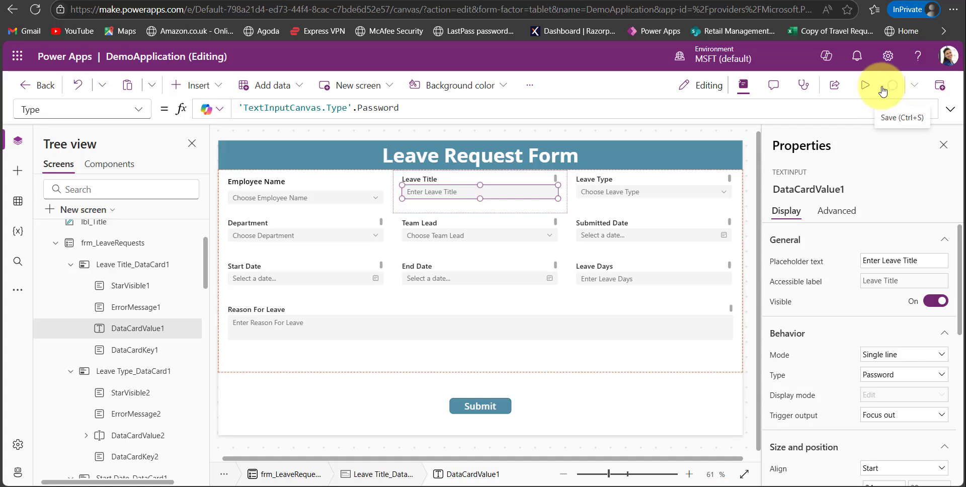
# Preview the form, enter a sample password in the Leave Title field, reveal and hide it, and exit the preview.
pyautogui.click(867, 89)
pyautogui.click(507, 164)
pyautogui.write('123456789')
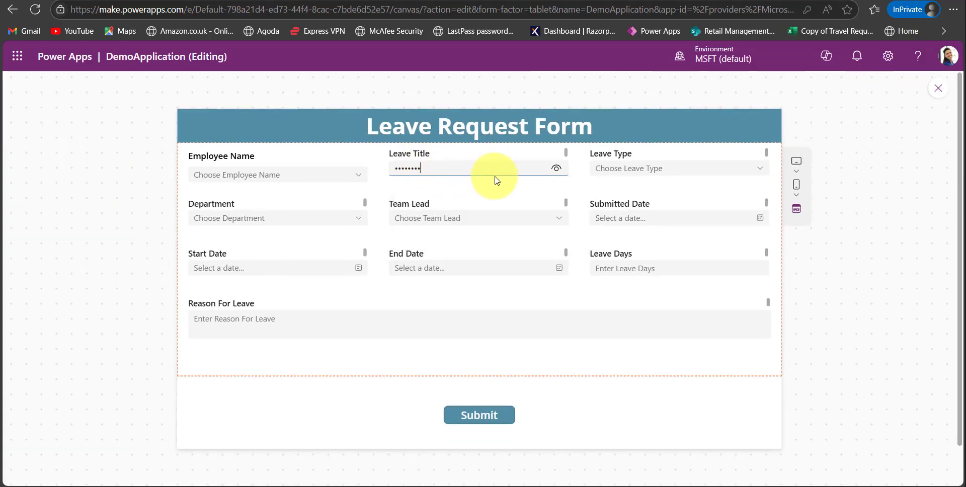
pyautogui.click(557, 171)
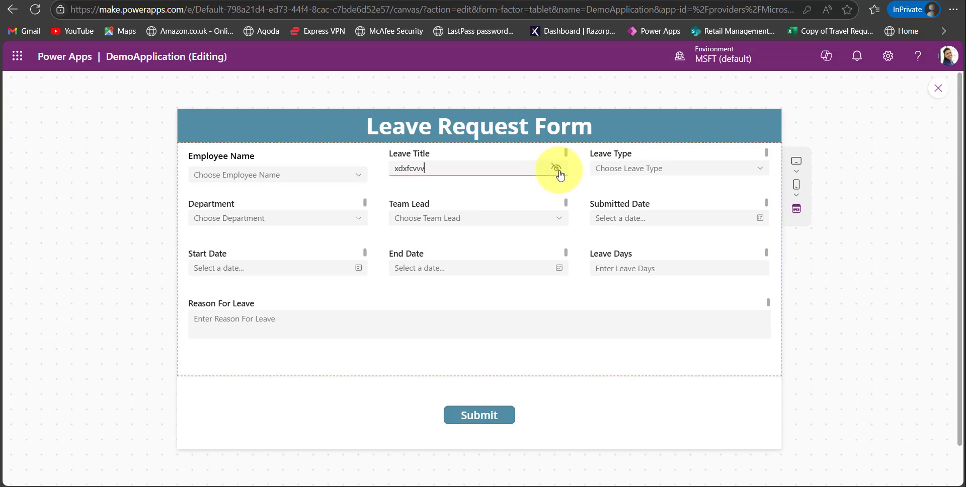
pyautogui.click(558, 170)
pyautogui.click(576, 178)
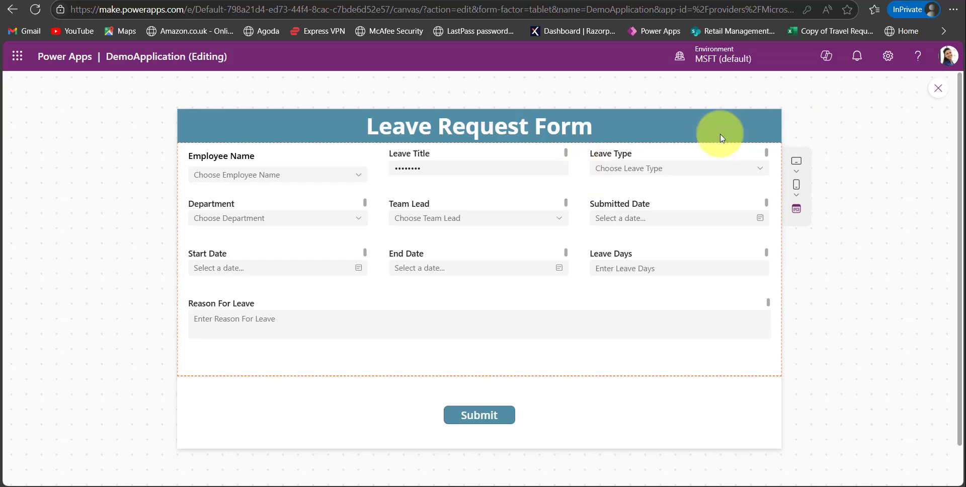
pyautogui.press('Escape')
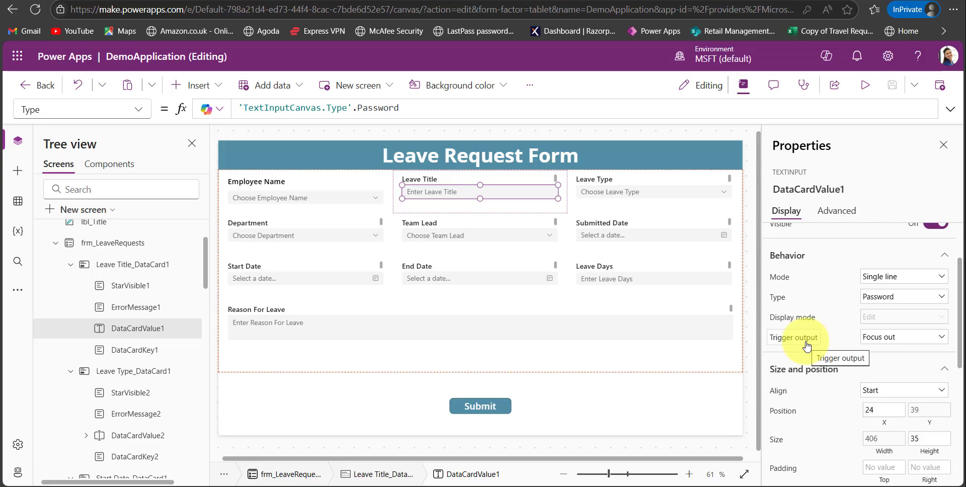
# Examine the trigger output options of the Leave Title input.
pyautogui.click(889, 341)
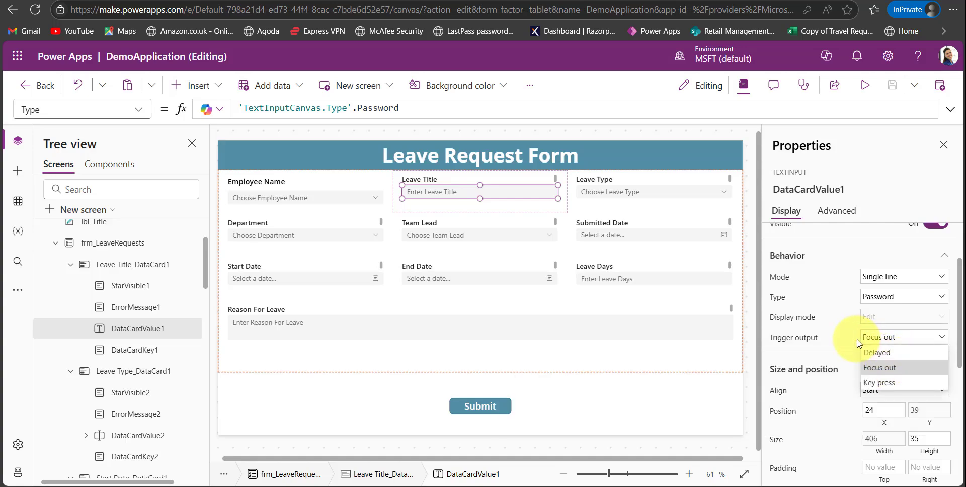
pyautogui.click(889, 338)
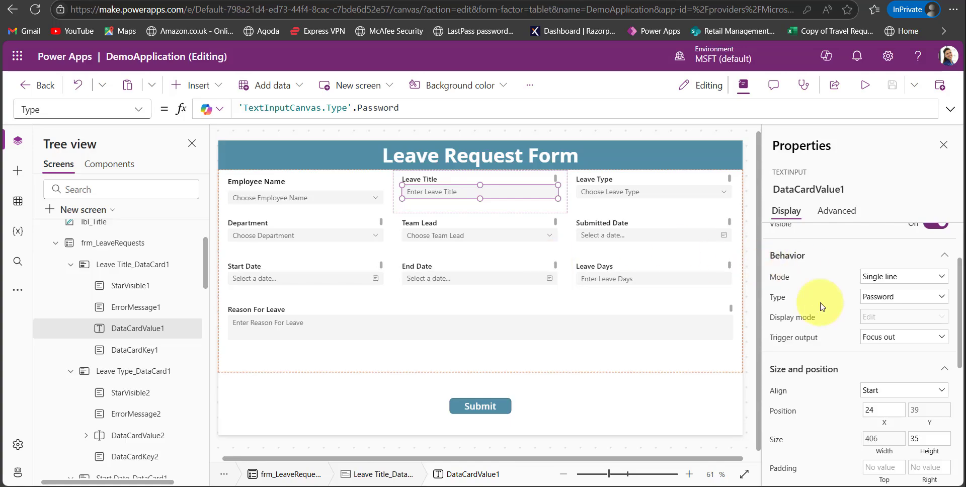
# Set the Leave Title input's appearance to Filled Lighter.
pyautogui.moveTo(888, 344)
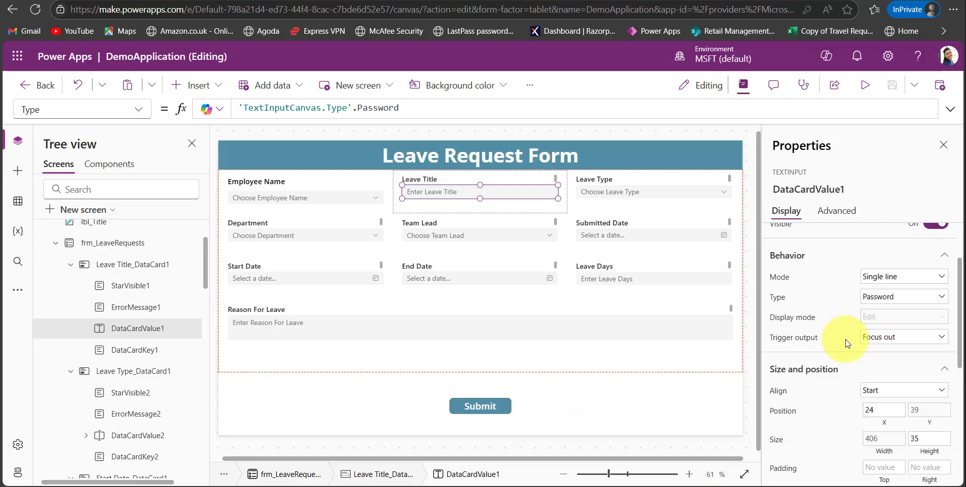
pyautogui.scroll(-5, 847, 339)
pyautogui.click(895, 287)
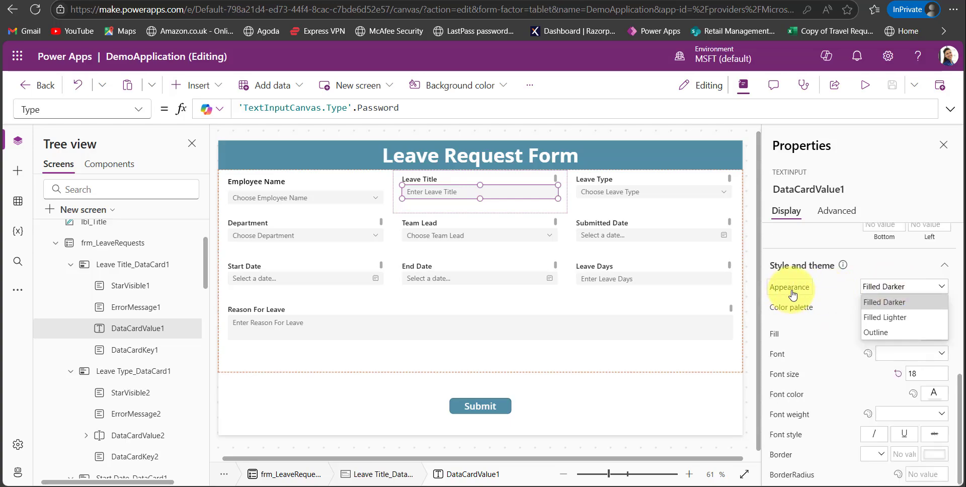
pyautogui.click(886, 318)
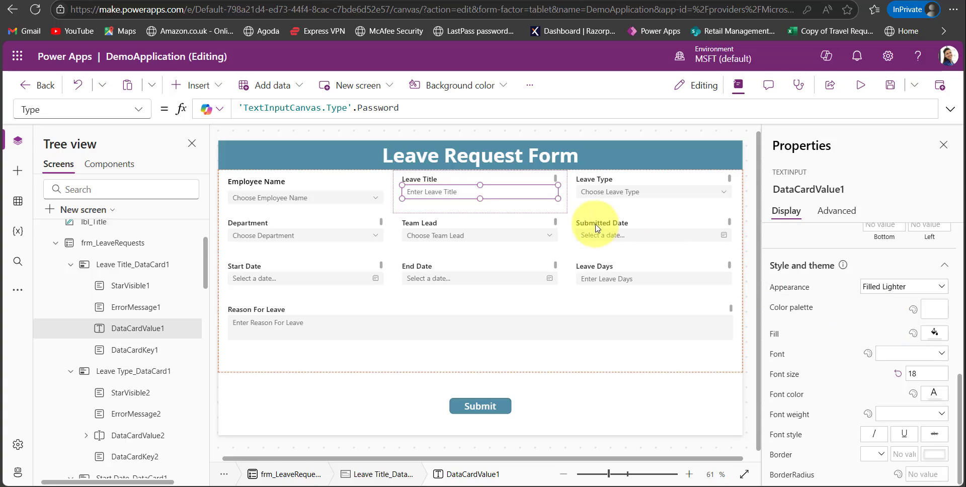
# Try the Outline appearance on the Leave Title input and compare it with the neighbouring Leave Type field.
pyautogui.click(909, 287)
pyautogui.click(886, 334)
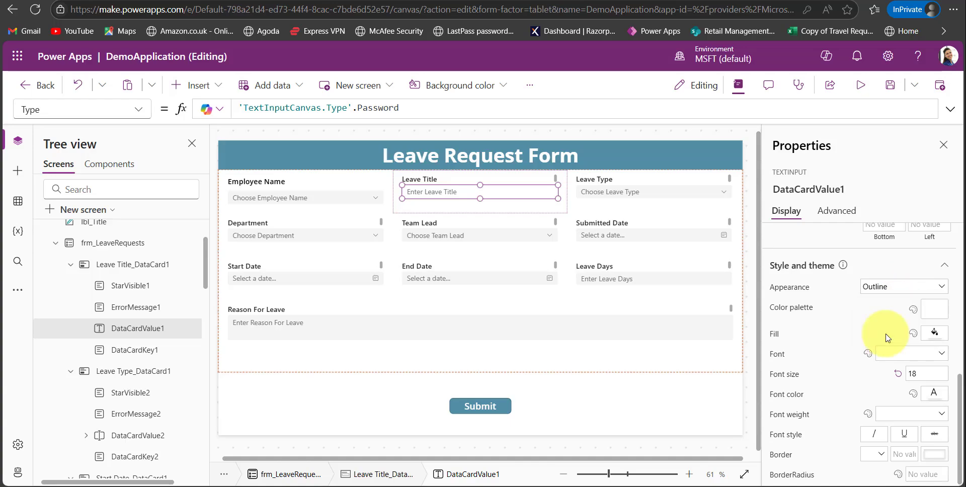
pyautogui.click(604, 200)
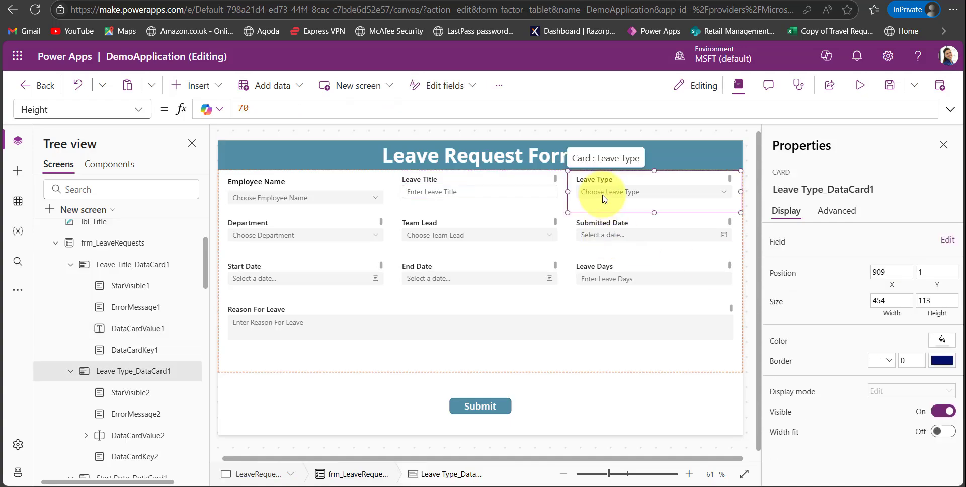
pyautogui.click(528, 194)
pyautogui.click(490, 196)
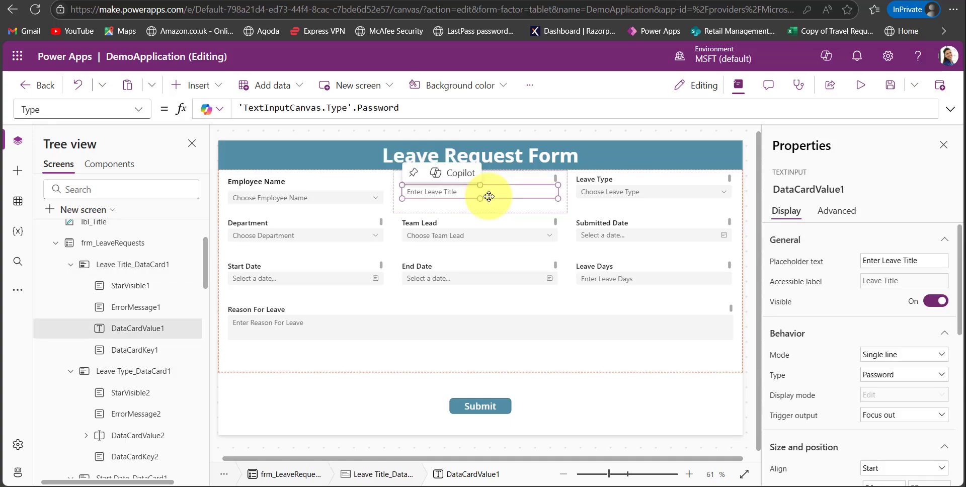
# Review the display properties of the frm_LeaveRequests form and of its Employee Name card.
pyautogui.click(750, 245)
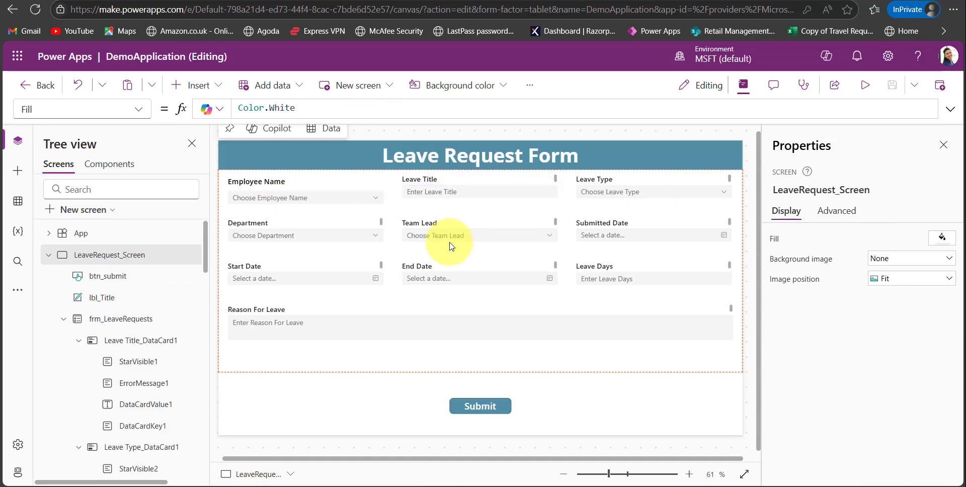
pyautogui.click(119, 319)
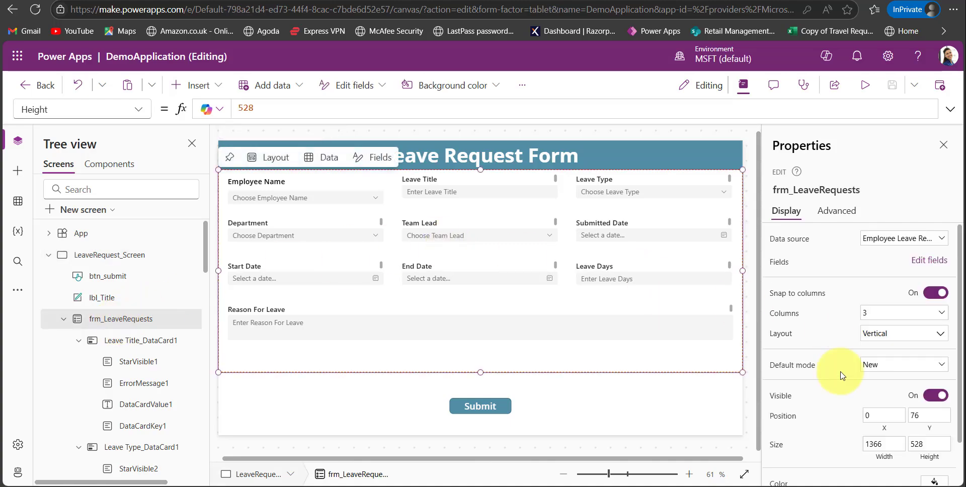
pyautogui.scroll(-2, 845, 396)
pyautogui.scroll(2, 846, 396)
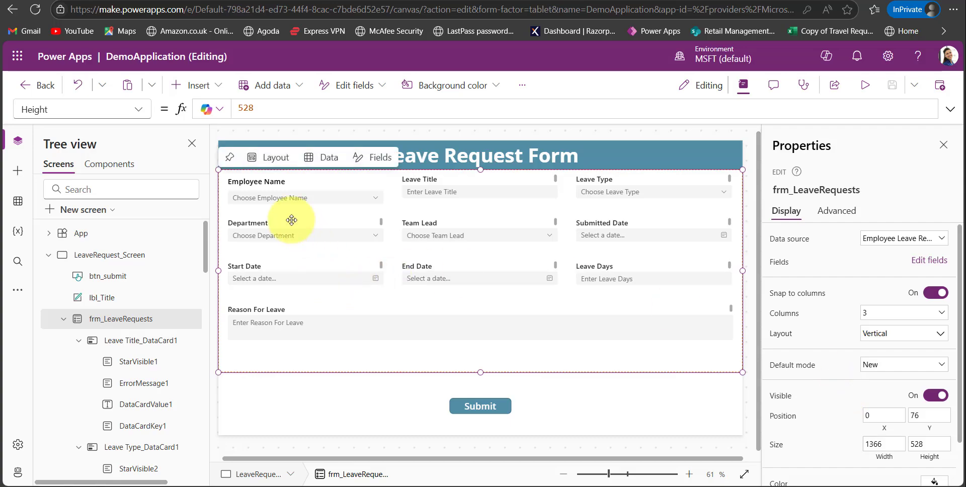
pyautogui.click(304, 203)
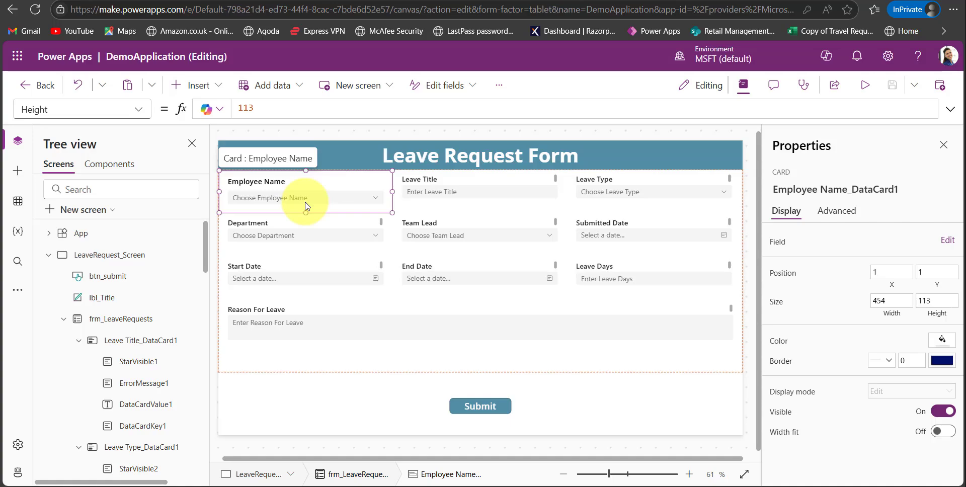
# Collapse LeaveRequest_Screen, search the data sources for Office, and add the Office 365 Users connector to the app.
pyautogui.click(48, 255)
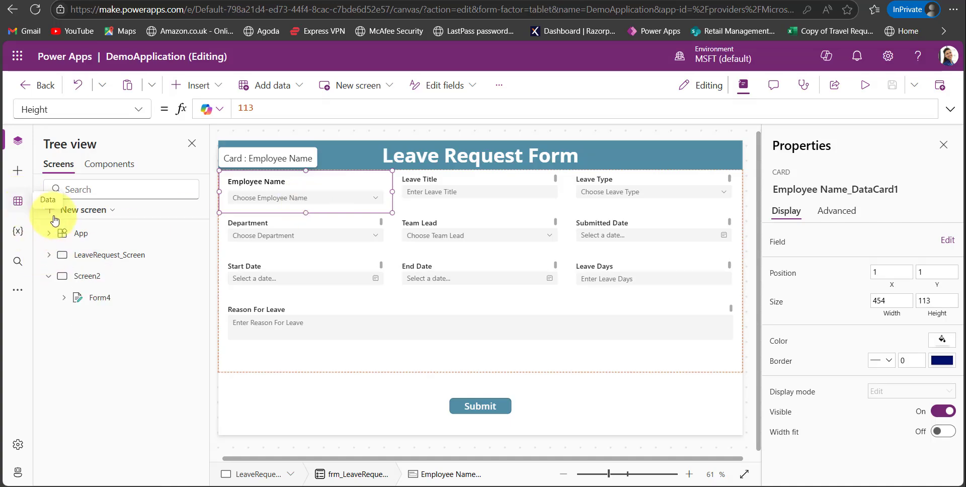
pyautogui.click(18, 201)
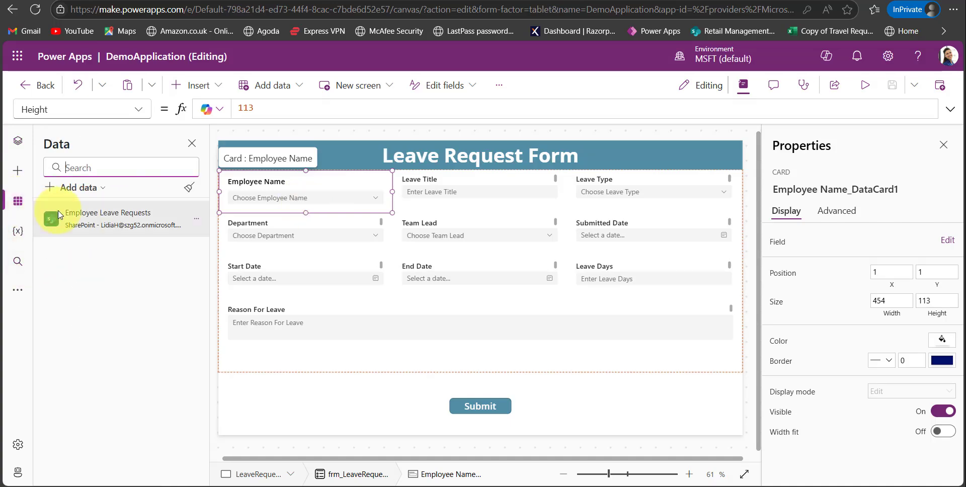
pyautogui.click(79, 187)
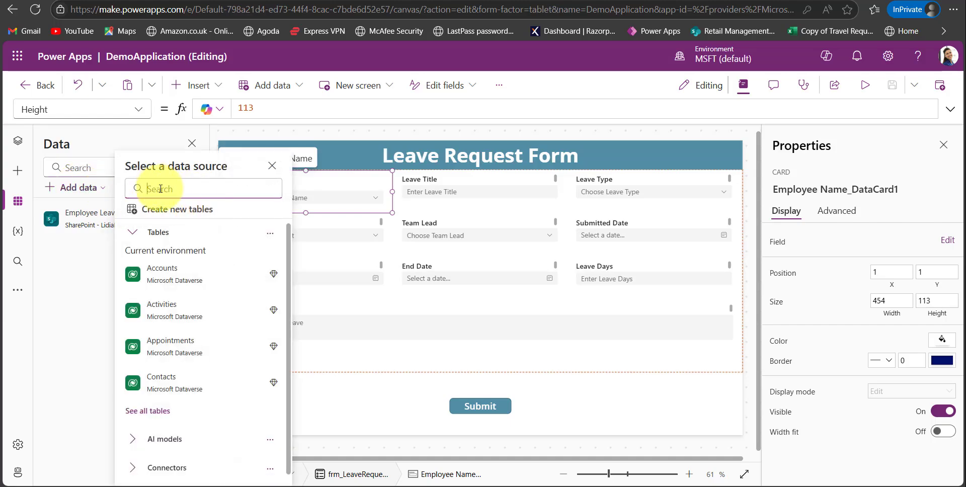
pyautogui.write('Office')
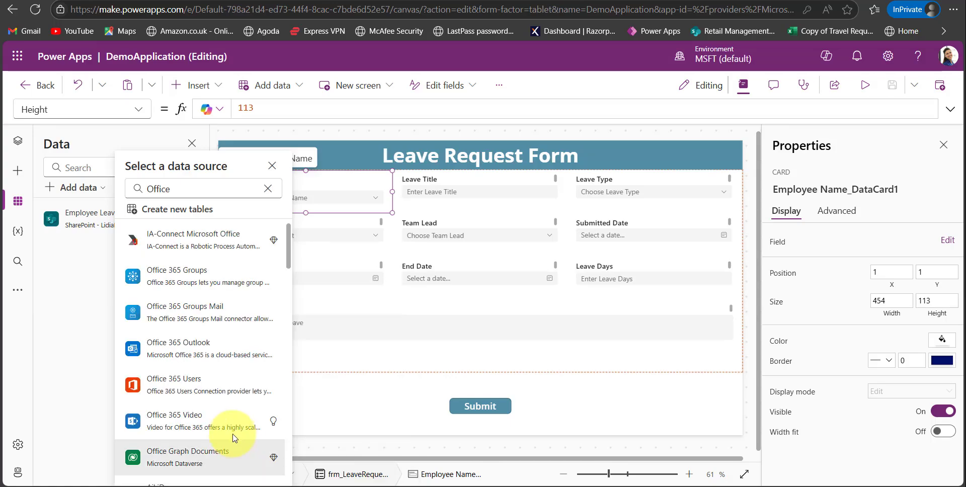
pyautogui.moveTo(198, 390)
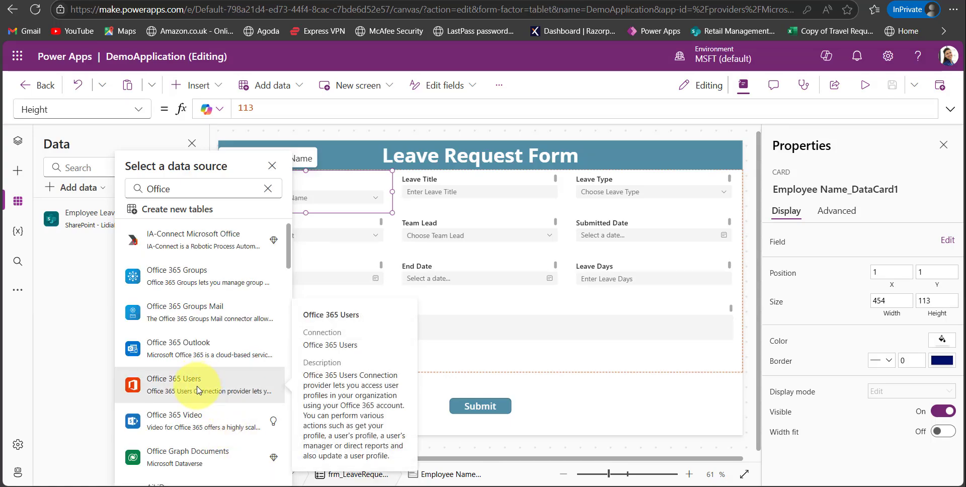
pyautogui.click(196, 387)
# Run the app's OnStart formula to fill UserCollection.
pyautogui.moveTo(177, 253)
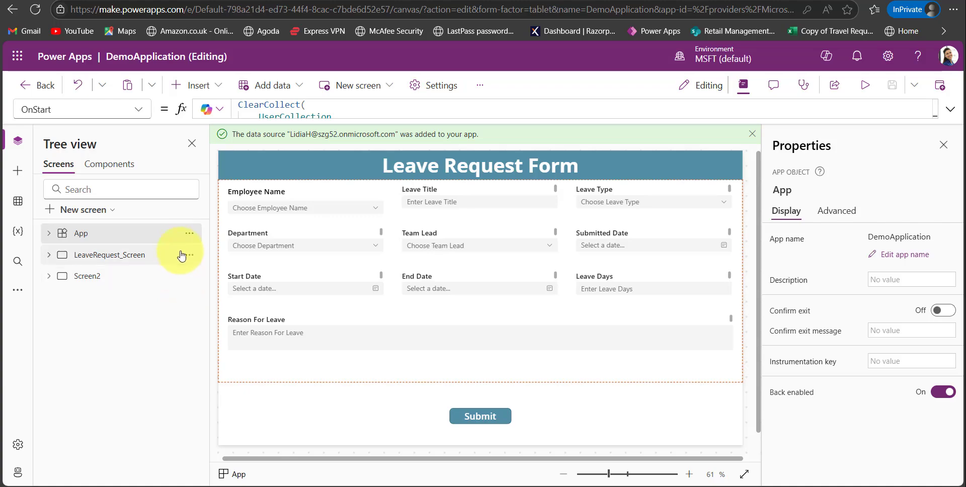
pyautogui.click(189, 233)
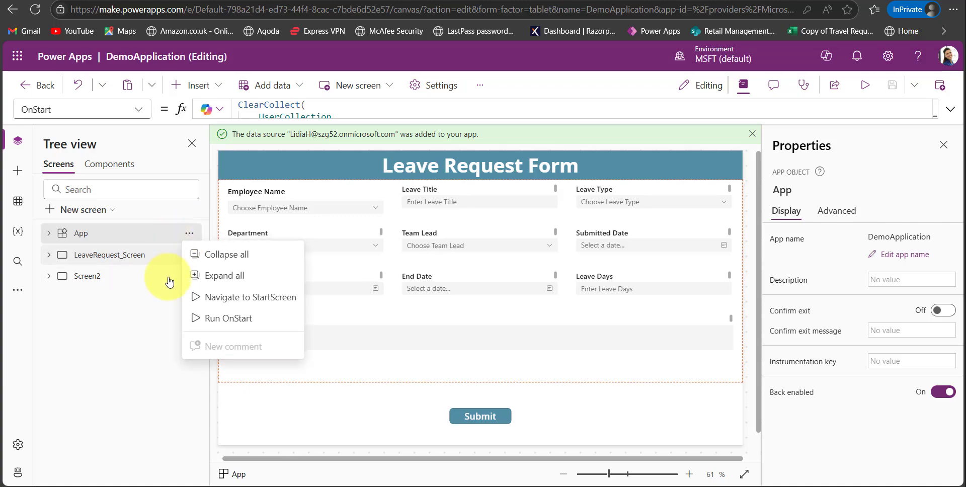
pyautogui.click(213, 318)
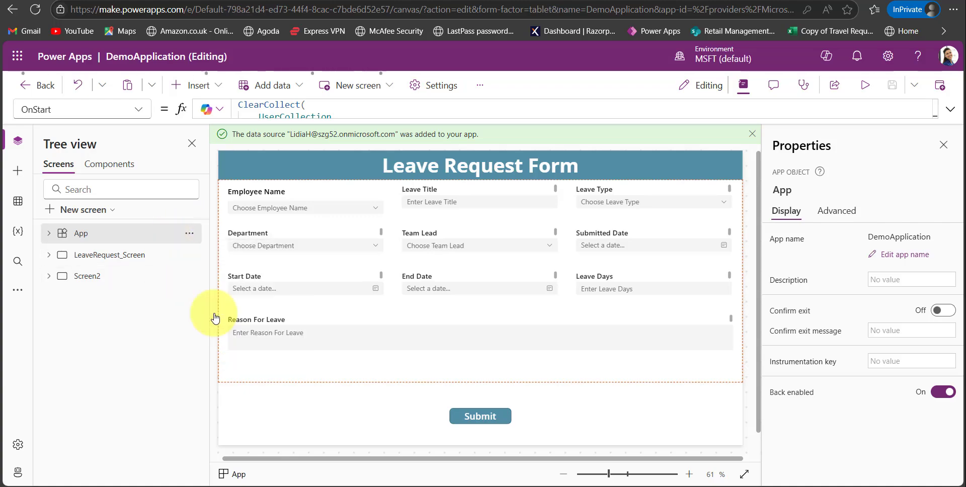
# Comment out the Choices formula in the Employee Name combo box's Items property and use UserCollection instead.
pyautogui.scroll(3, 99, 263)
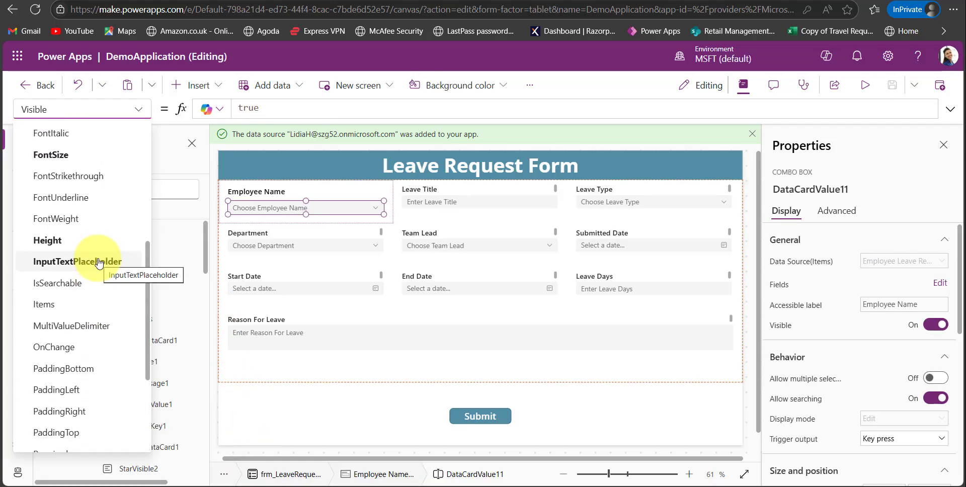
pyautogui.click(85, 304)
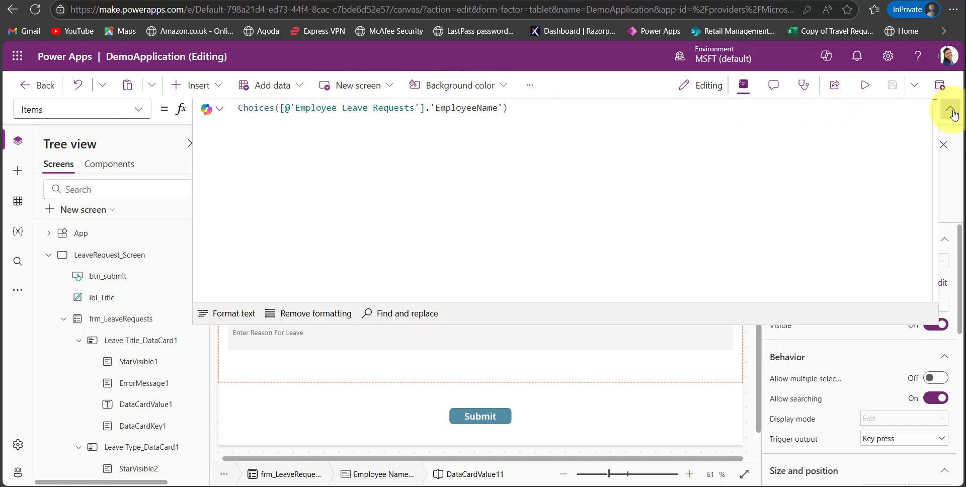
pyautogui.click(951, 109)
pyautogui.write('//')
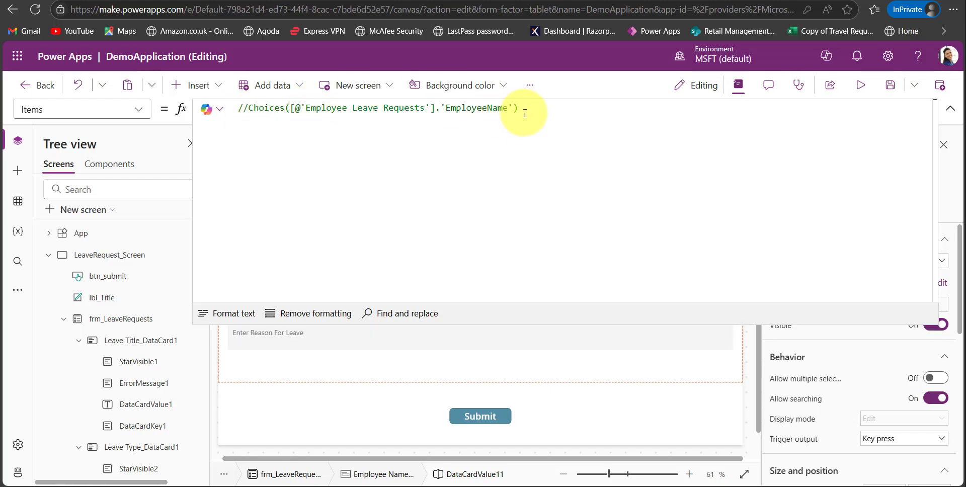
pyautogui.click(525, 113)
pyautogui.press('Return')
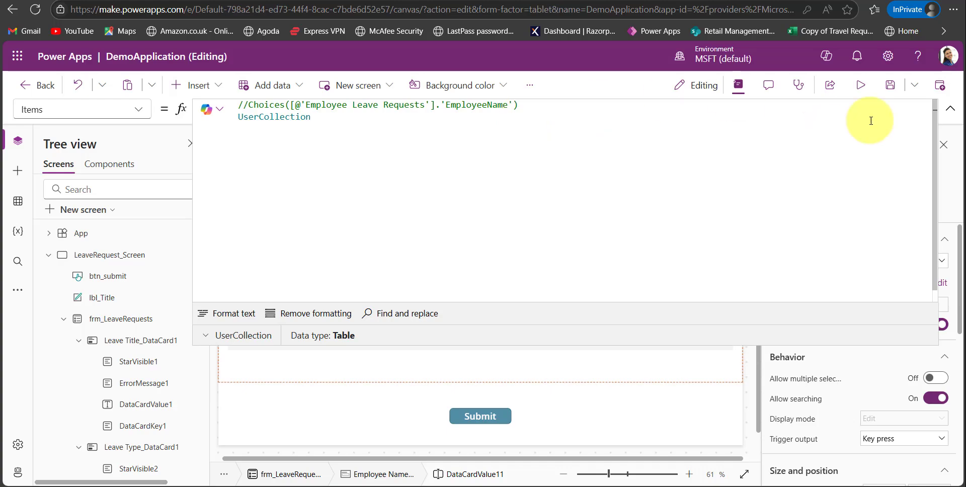
# Replace the Team Lead combo box's Items formula with UserCollection, keeping the original Choices formula as a comment.
pyautogui.click(465, 249)
pyautogui.click(465, 249)
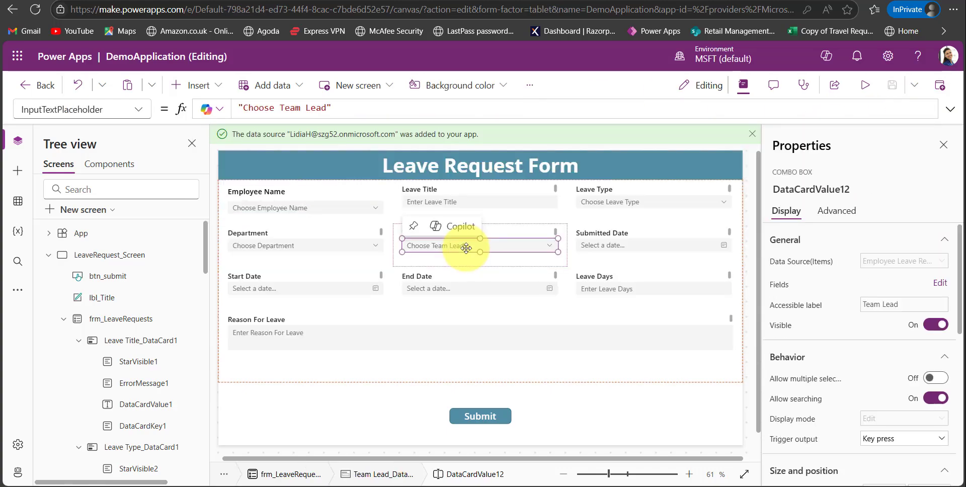
pyautogui.click(138, 108)
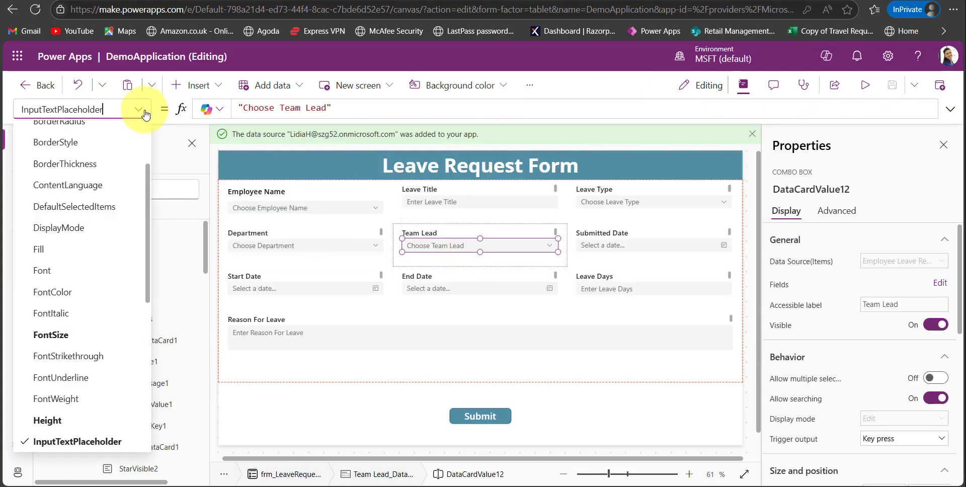
pyautogui.scroll(-5, 59, 352)
pyautogui.scroll(-2, 59, 361)
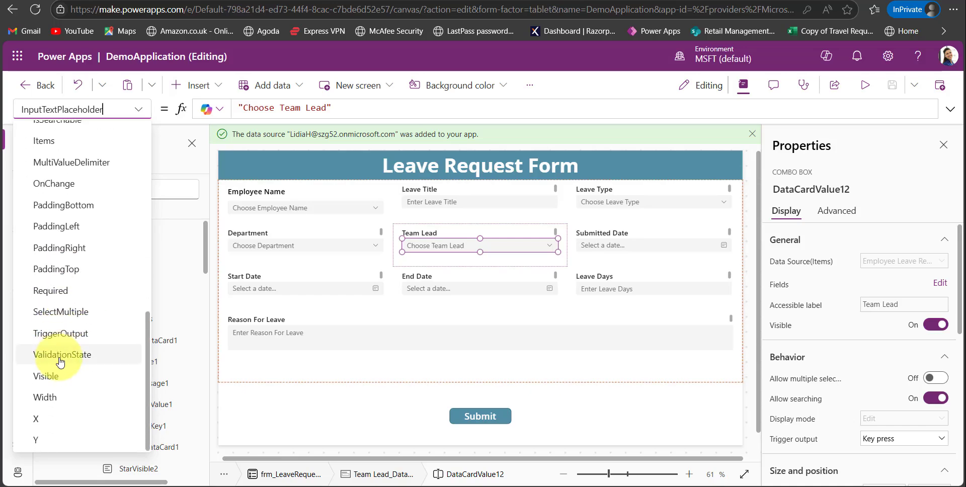
pyautogui.click(59, 142)
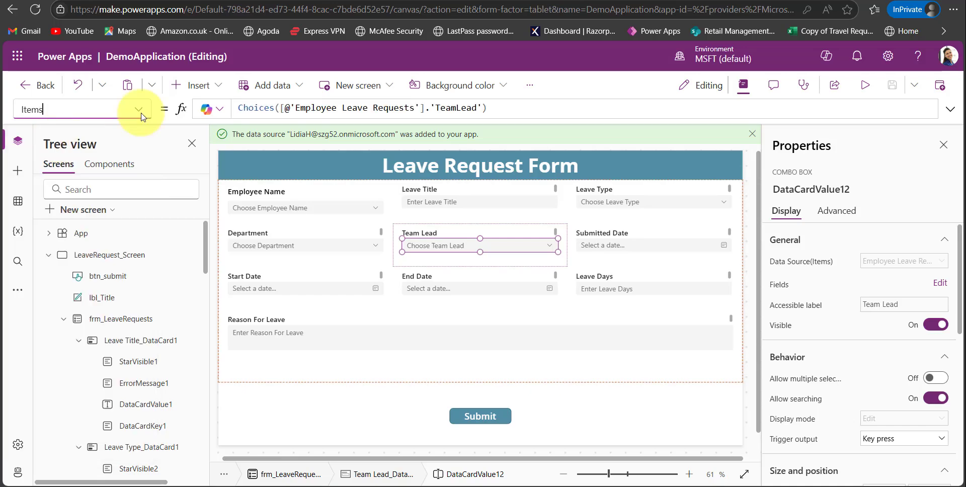
pyautogui.click(949, 109)
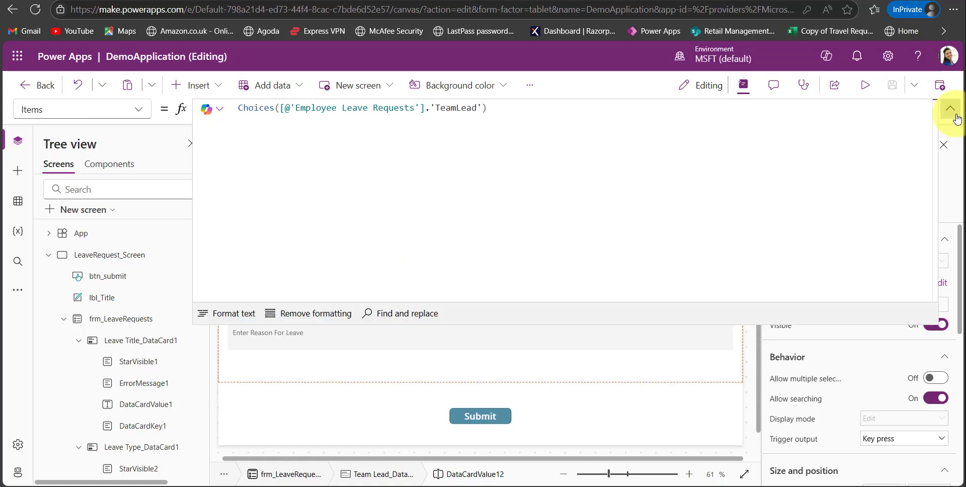
pyautogui.click(239, 107)
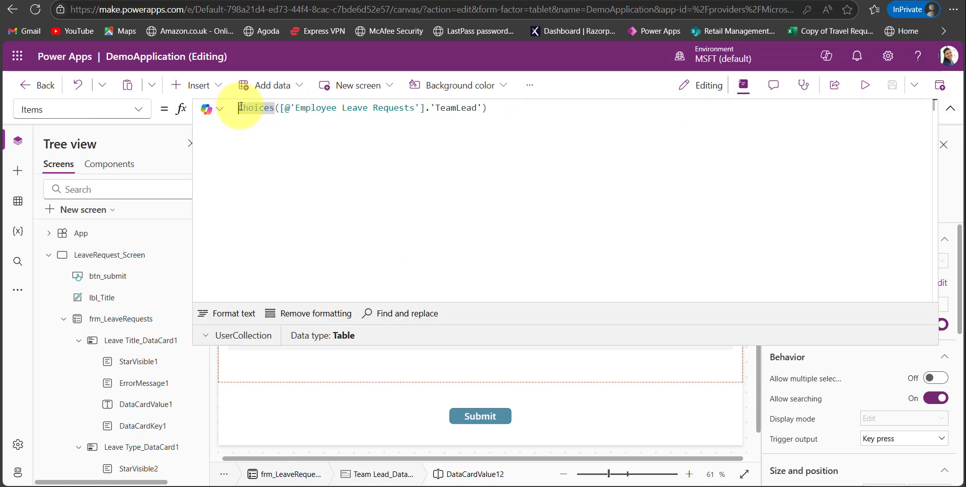
pyautogui.write('//')
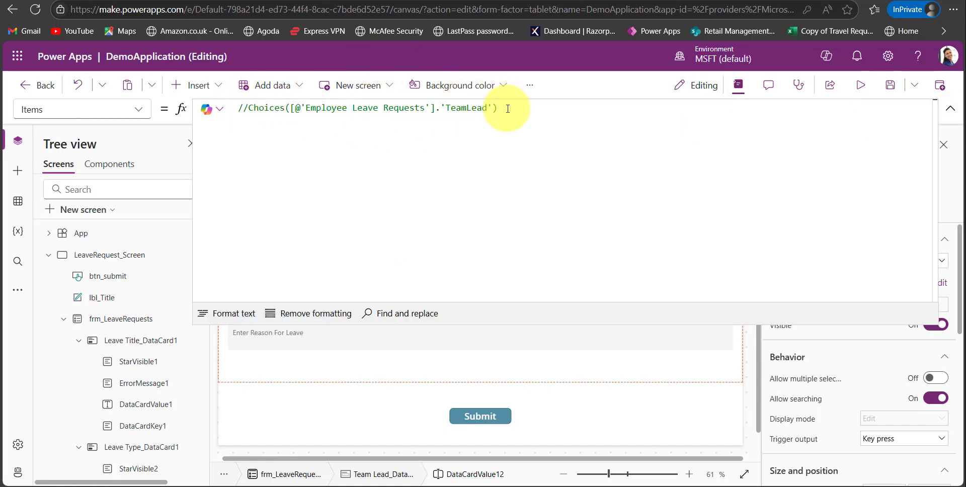
pyautogui.press('Return')
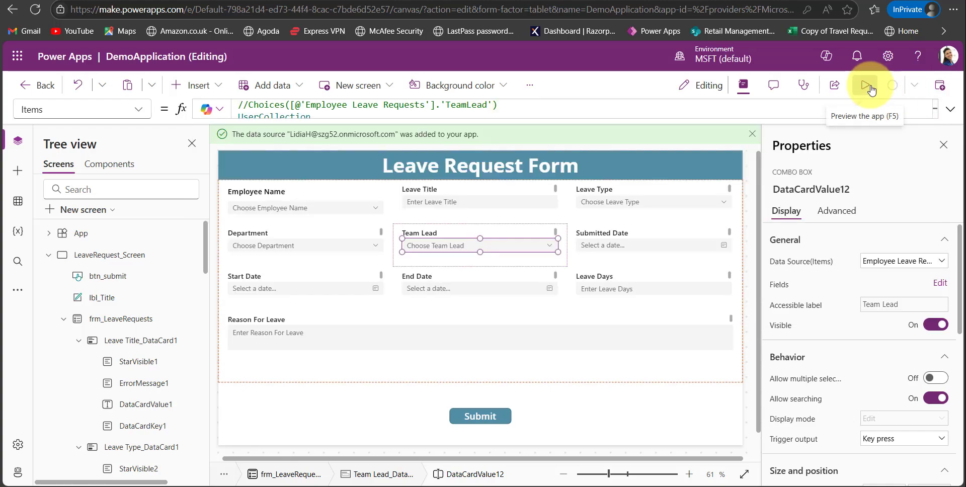
# Preview the app and examine the choices offered in the Employee Name and Team Lead combo boxes.
pyautogui.click(871, 89)
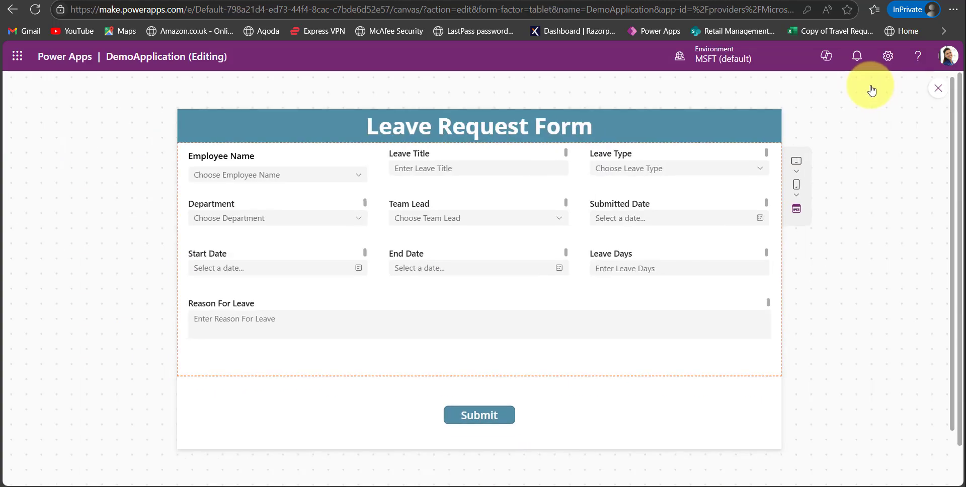
pyautogui.click(363, 179)
pyautogui.scroll(-6, 280, 302)
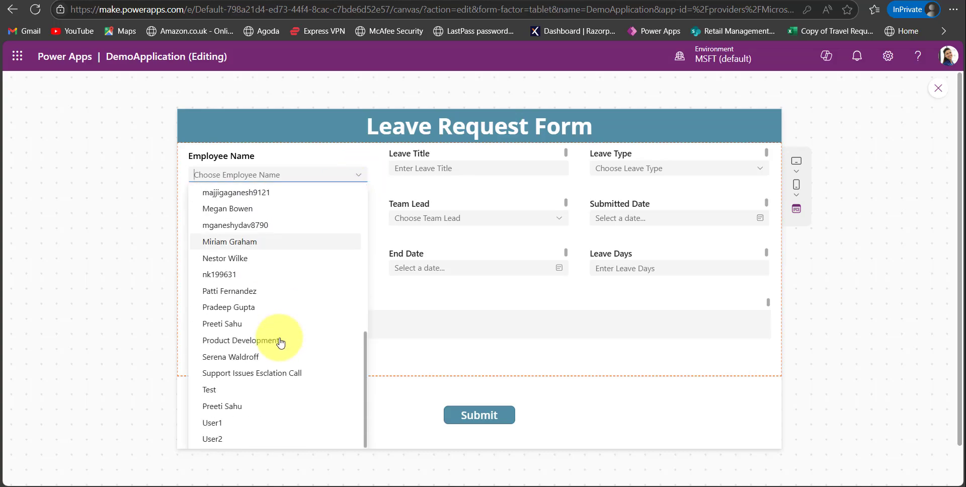
pyautogui.scroll(6, 280, 312)
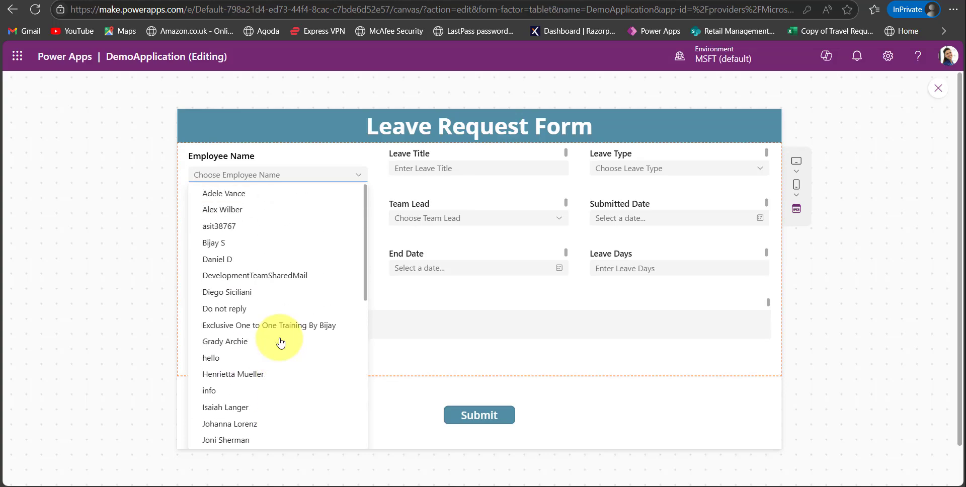
pyautogui.click(503, 218)
pyautogui.scroll(-7, 609, 375)
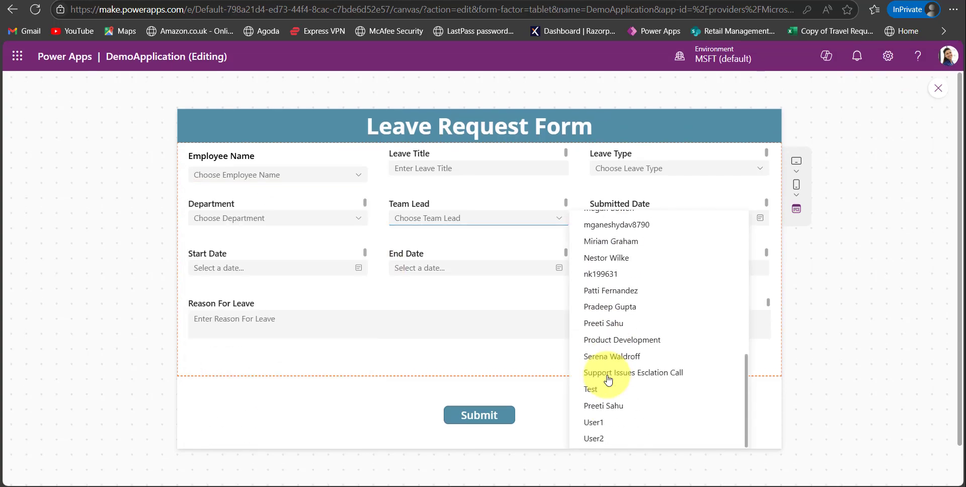
pyautogui.scroll(7, 608, 380)
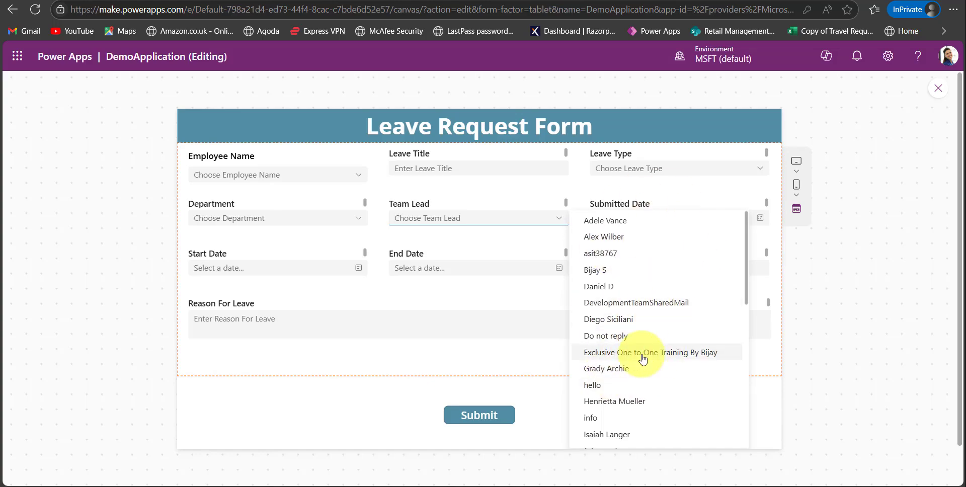
# Close the app preview and dismiss the tip about testing the app on the canvas.
pyautogui.click(779, 388)
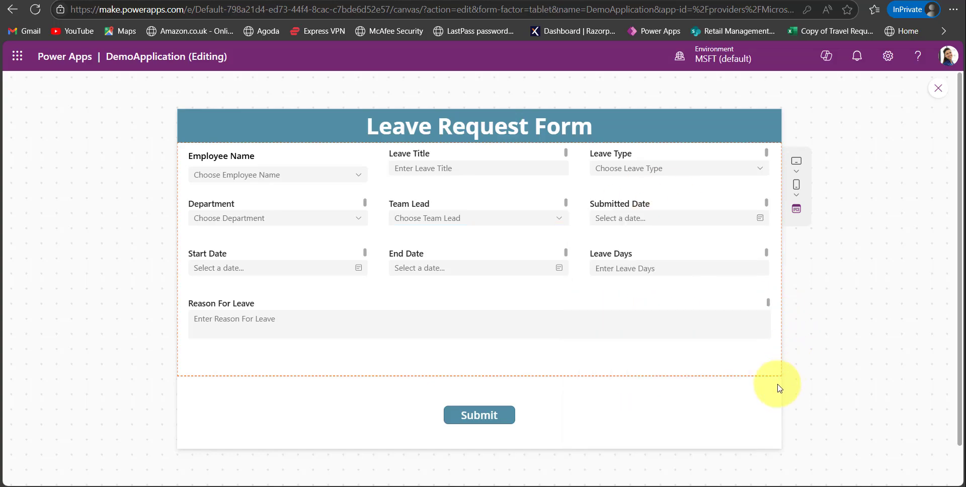
pyautogui.click(939, 89)
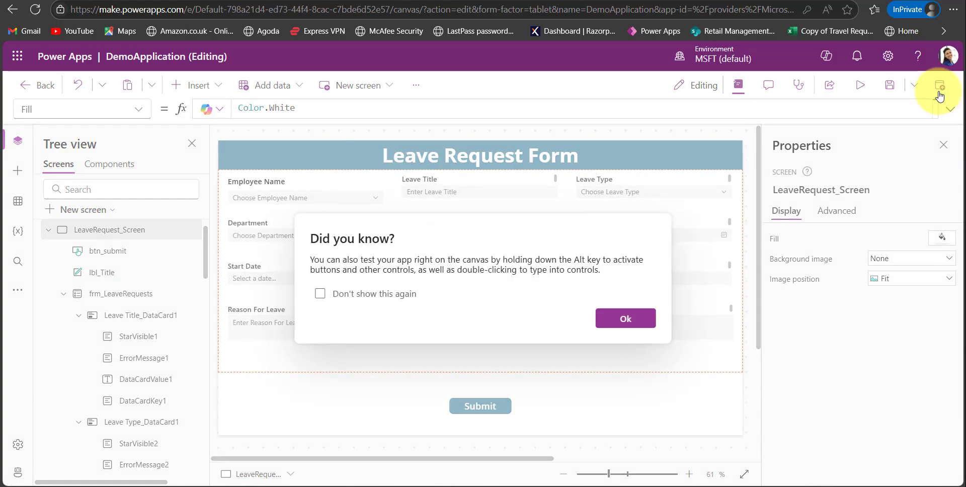
pyautogui.click(625, 319)
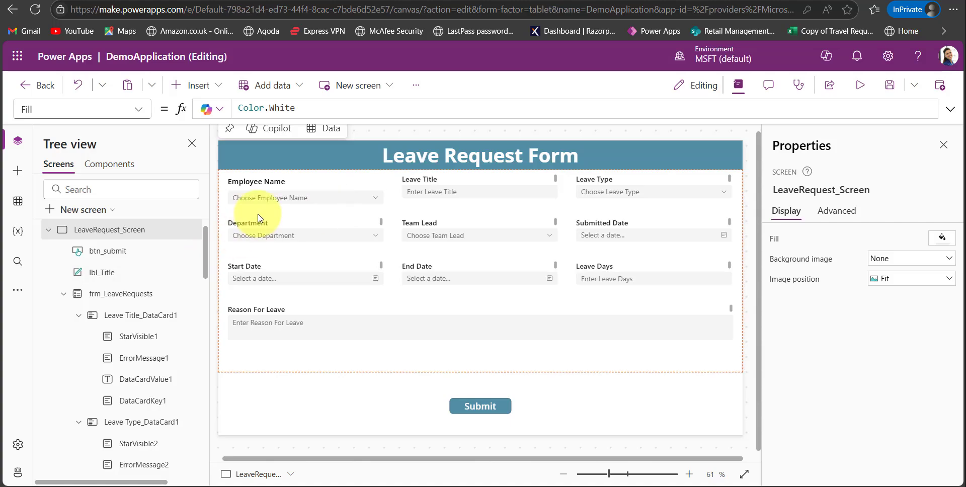
# Set the Employee Name card's Update property to an SPListExpandedUser record using DataCardValue11.Selected.Mail for Claims and Email and DataCardValue11.Selected.DisplayName for DisplayName.
pyautogui.click(266, 186)
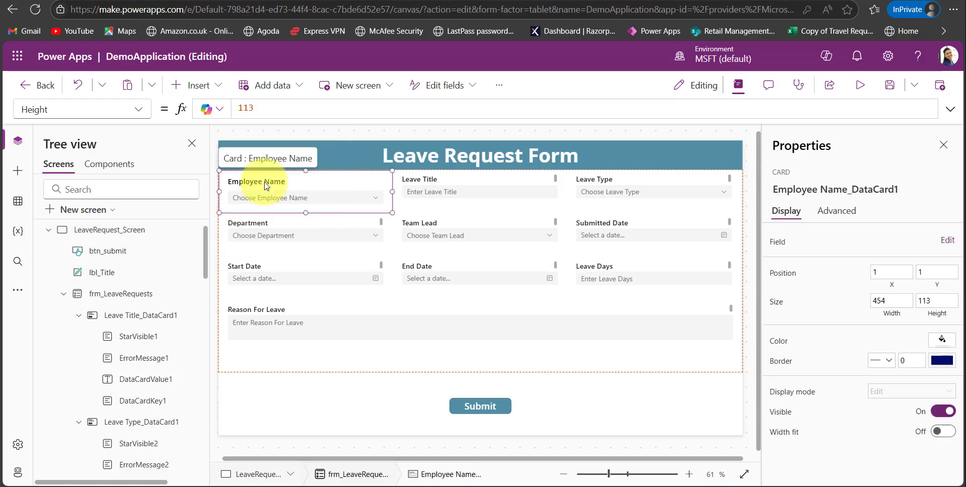
pyautogui.click(137, 110)
pyautogui.scroll(-1, 73, 322)
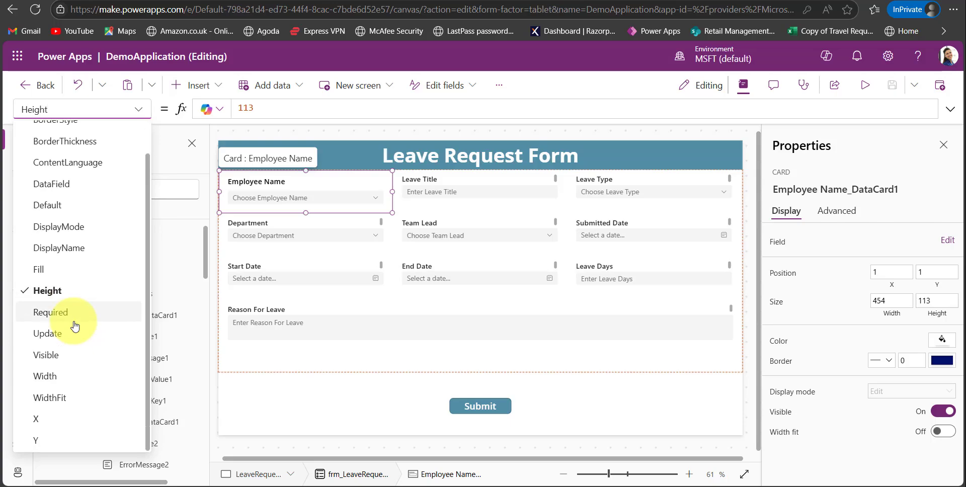
pyautogui.click(55, 336)
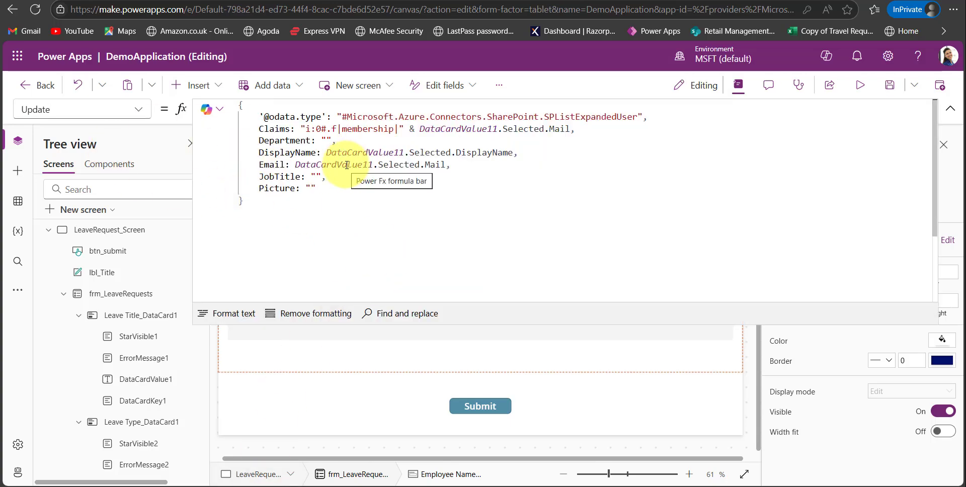
pyautogui.scroll(-5, 130, 279)
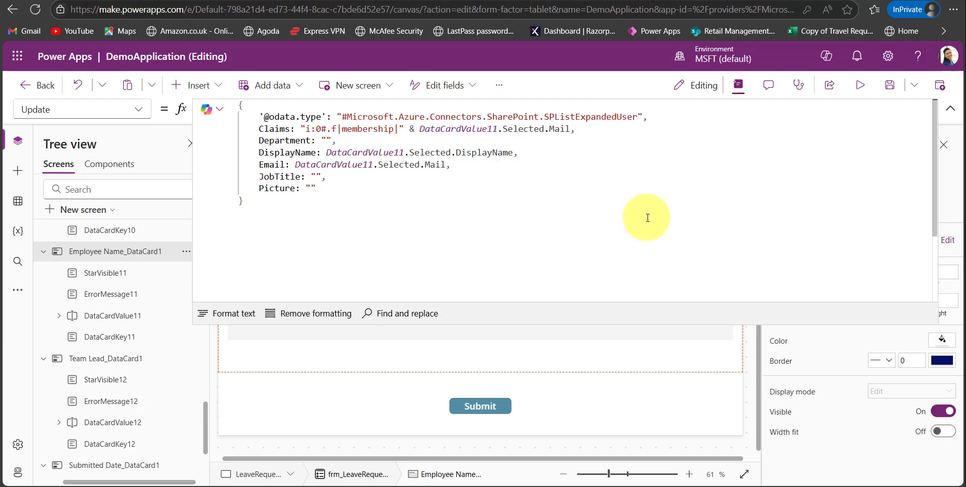
pyautogui.click(501, 195)
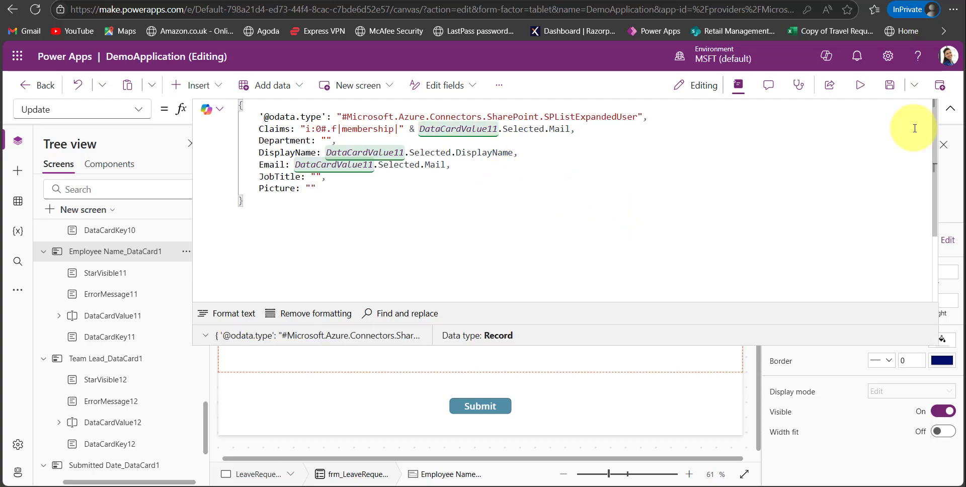
pyautogui.click(951, 112)
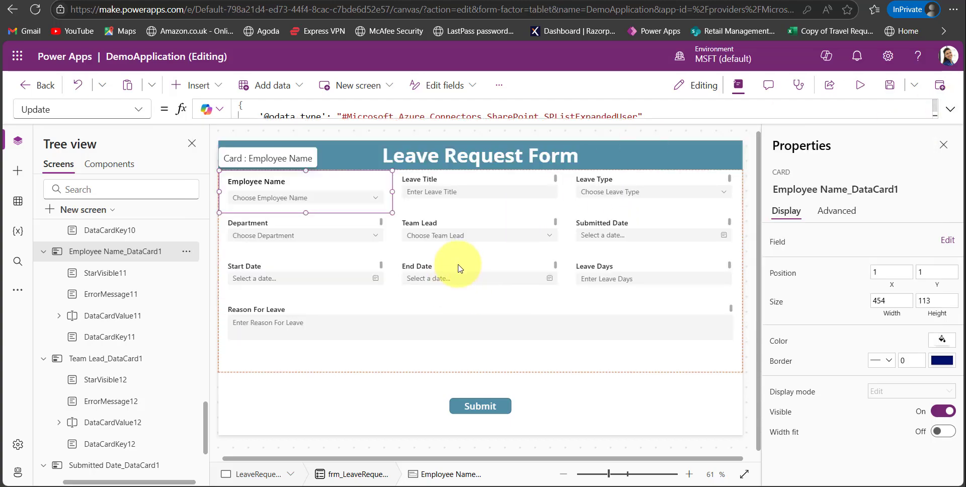
# Replace the Team Lead card's Update formula with the SPListExpandedUser record copied from the Employee Name card.
pyautogui.click(463, 238)
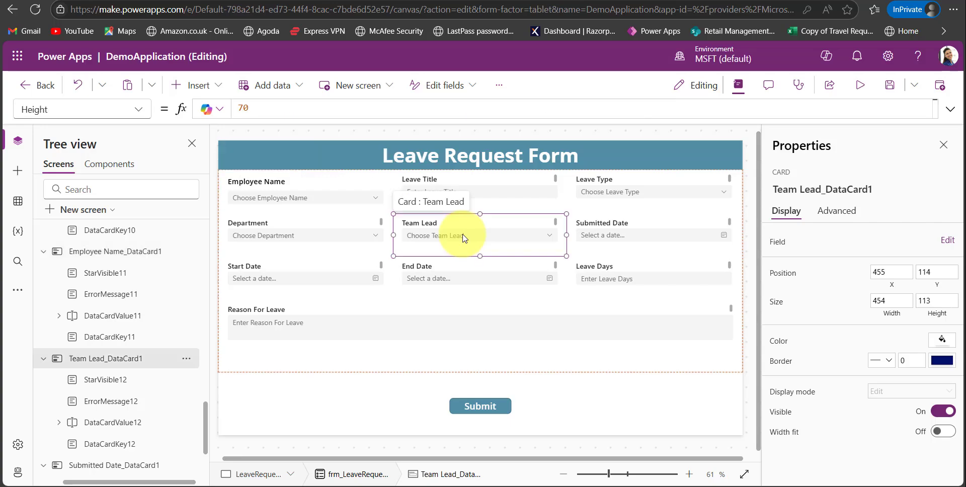
pyautogui.click(136, 115)
pyautogui.scroll(-1, 50, 342)
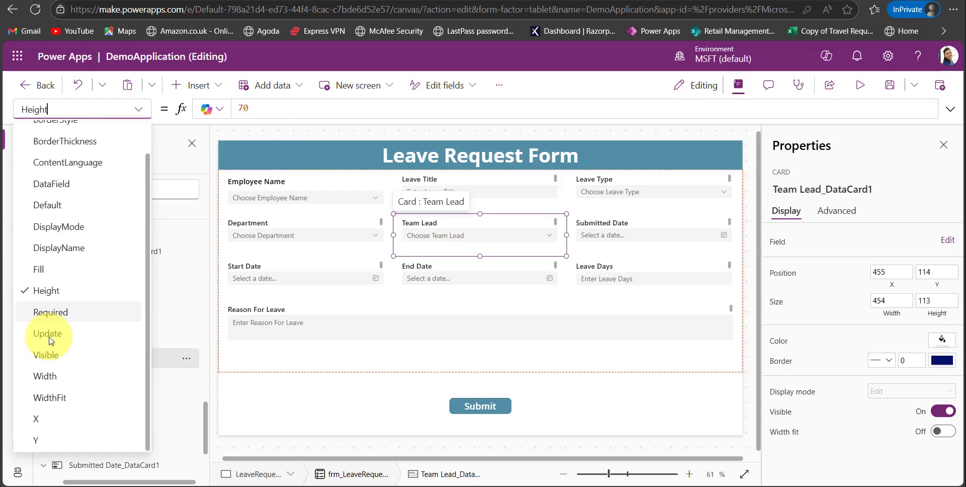
pyautogui.click(49, 334)
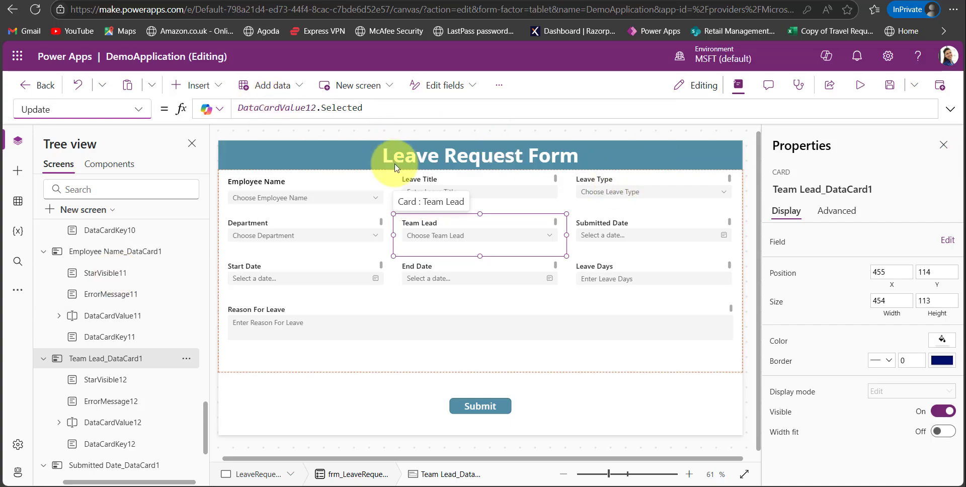
pyautogui.click(951, 110)
pyautogui.click(481, 121)
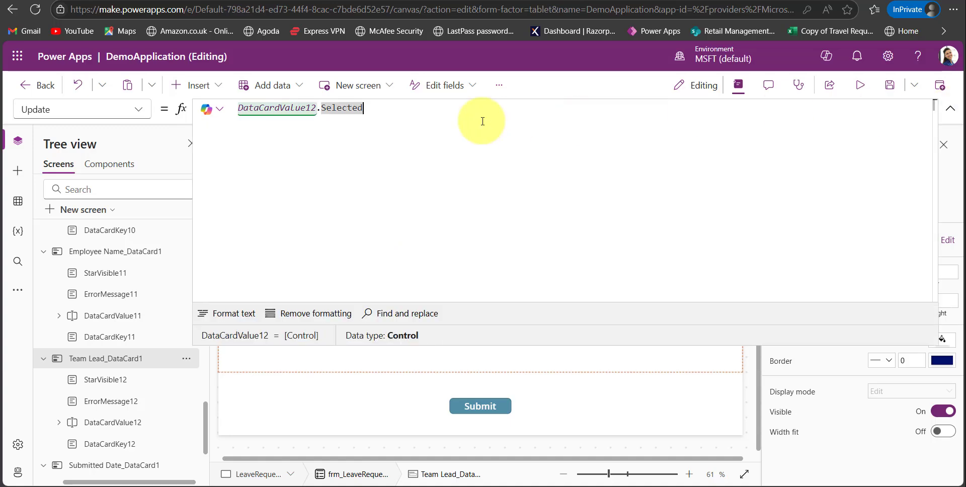
pyautogui.hotkey('ctrl', 'a')
pyautogui.press('BackSpace')
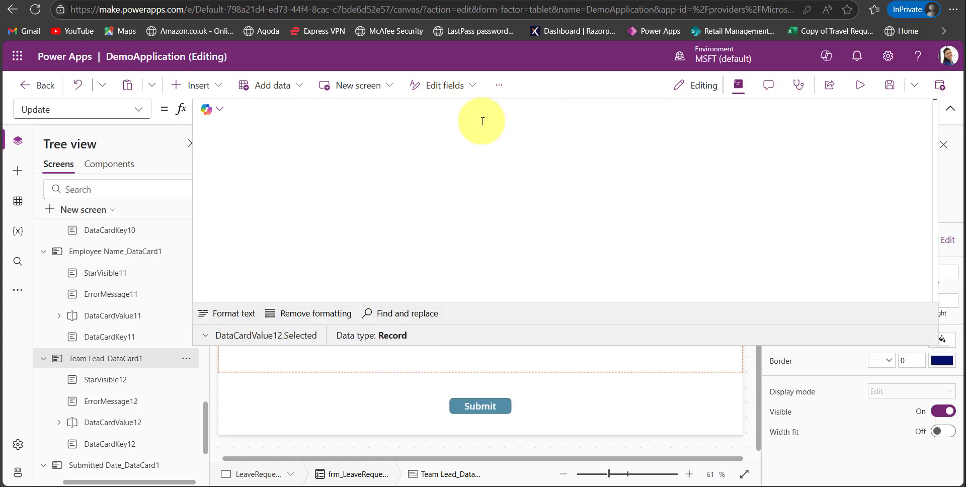
pyautogui.write('{     \'@odata.type\': "#Microsoft.Azure.Connectors.SharePoint.SPListExpandedUser",     Claims: "i:0#.f|membership|" & DataCardValue11.Selected.Mail,     Department: "",     DisplayName: DataCardValue11.Selected.DisplayName,     Email: DataCardValue11.Selected.Mail,     JobTitle: "",     Picture: "" }')
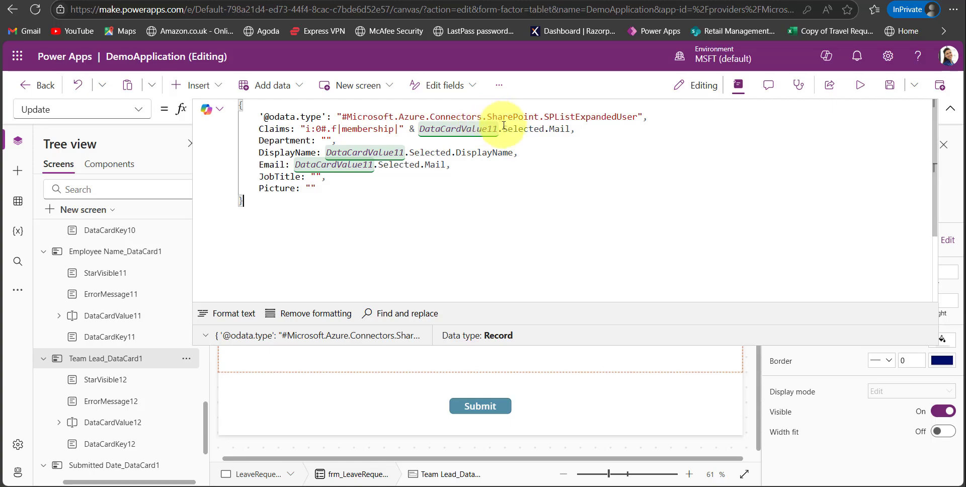
# Change DataCardValue11 to DataCardValue12 in the Claims, DisplayName and Email values of the Team Lead card's Update formula.
pyautogui.click(496, 128)
pyautogui.press('BackSpace')
pyautogui.write('2')
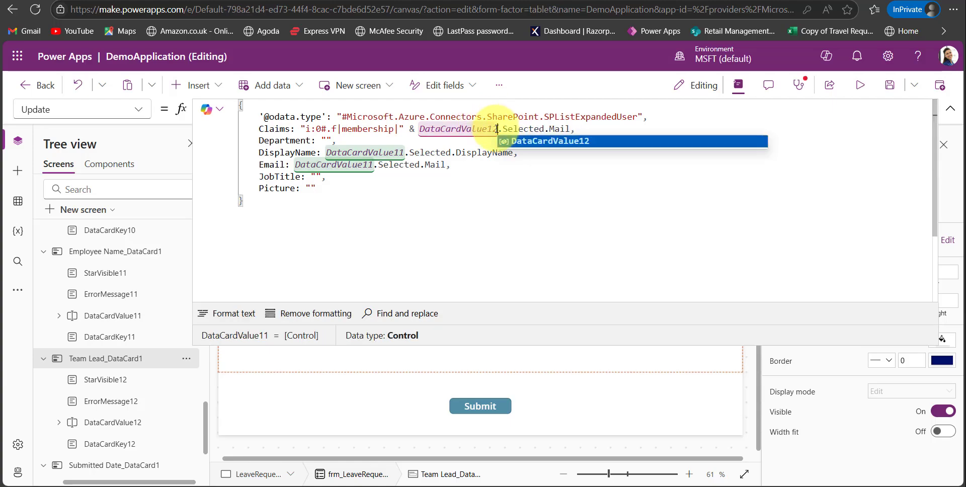
pyautogui.click(404, 152)
pyautogui.press('BackSpace')
pyautogui.write('2')
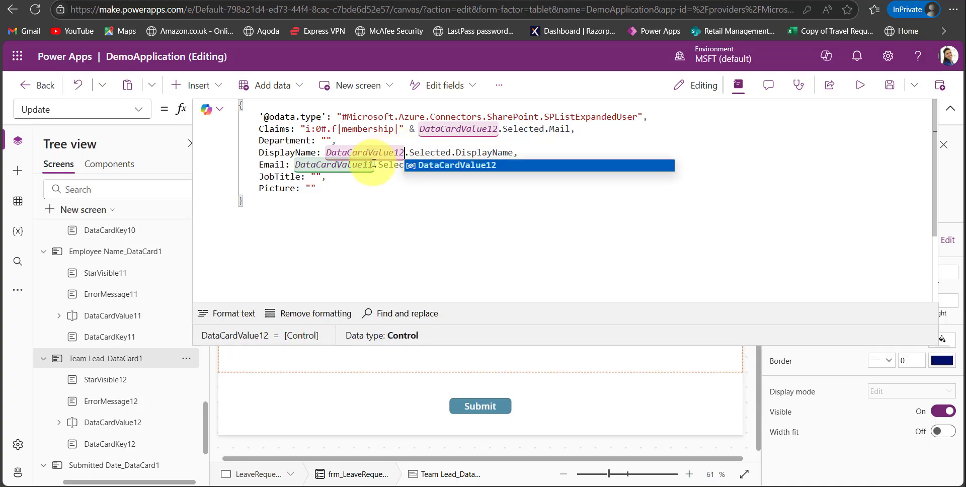
pyautogui.click(375, 165)
pyautogui.press('BackSpace')
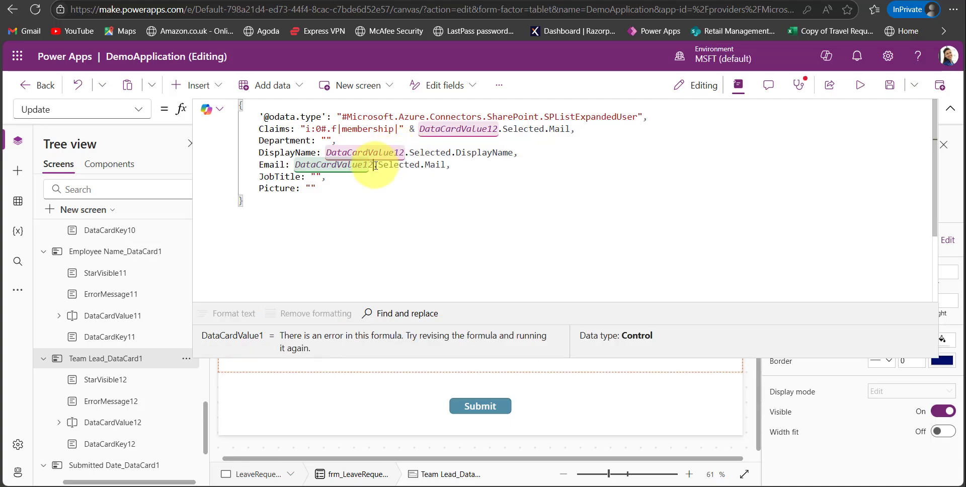
pyautogui.write('2')
pyautogui.click(446, 180)
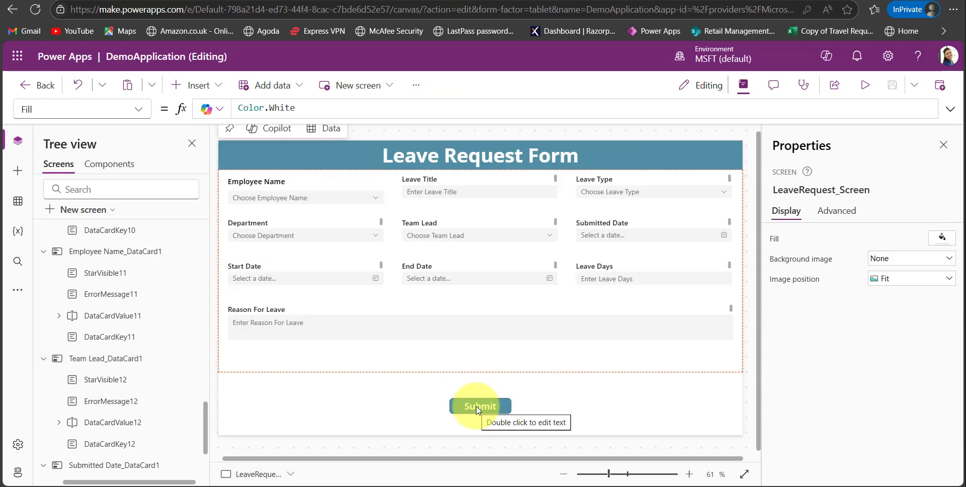
# Examine the Submit button's OnSelect formula and the form name it references, collapsing frm_LeaveRequests in the tree.
pyautogui.click(478, 408)
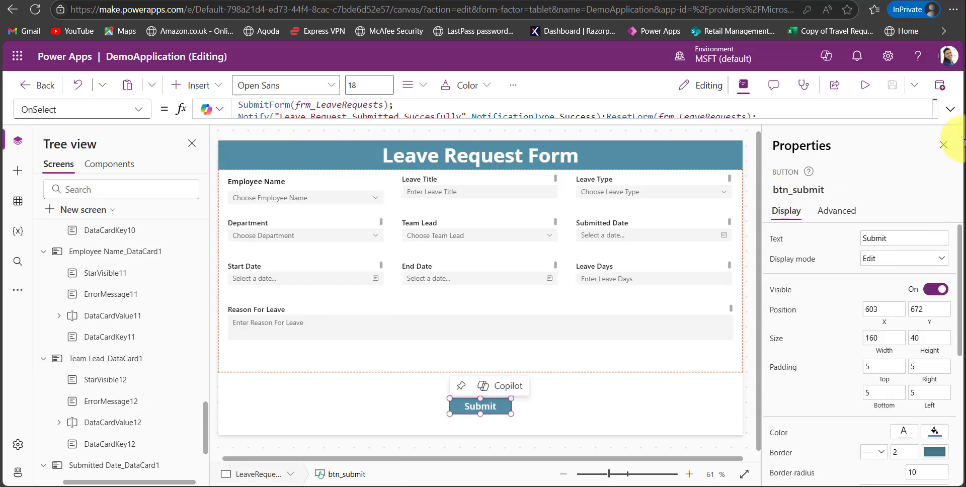
pyautogui.click(950, 109)
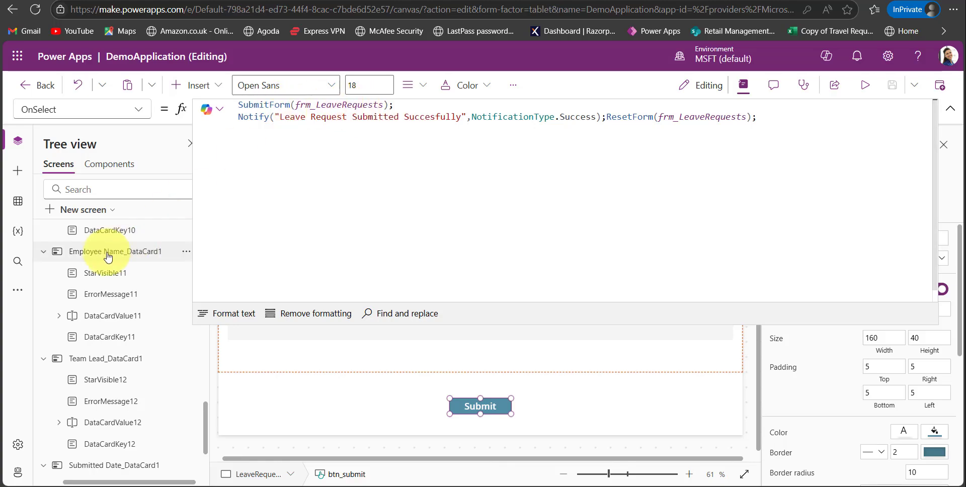
pyautogui.scroll(5, 113, 255)
pyautogui.scroll(10, 106, 257)
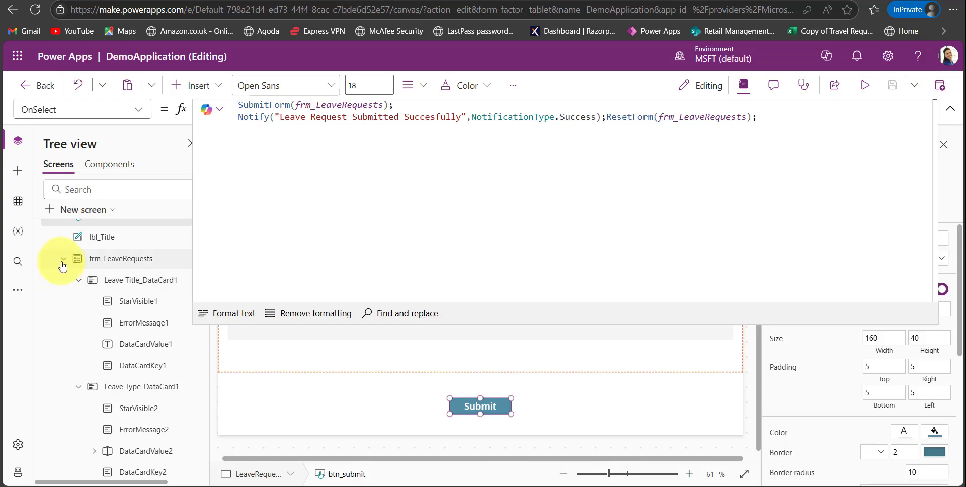
pyautogui.click(63, 259)
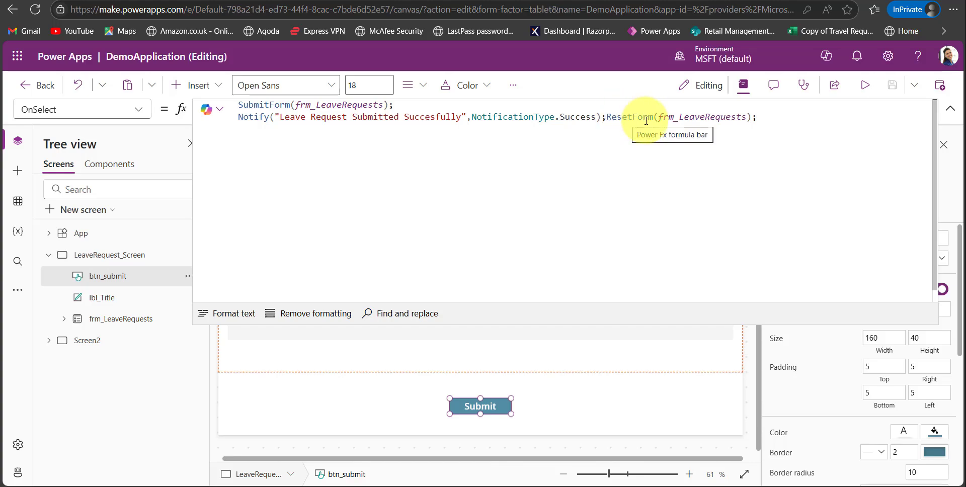
pyautogui.click(950, 109)
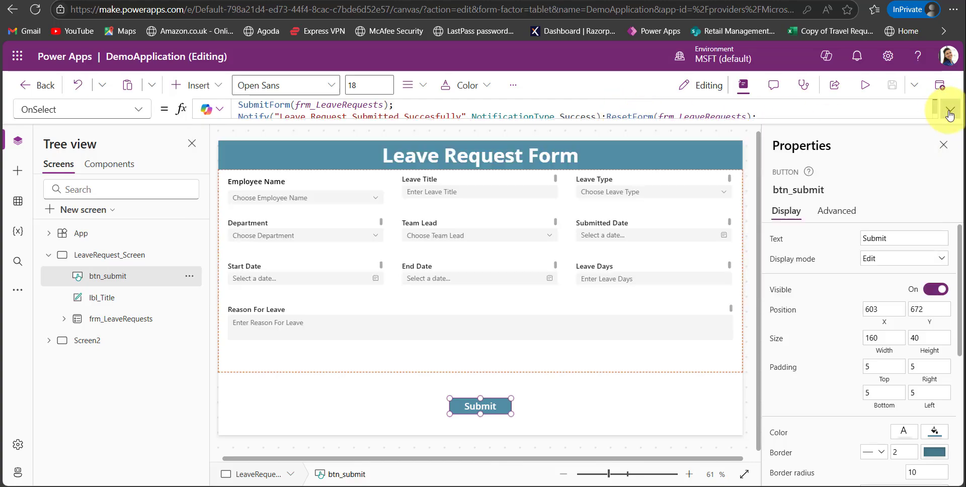
# Preview the app and submit an HR Sick Leave request titled Emeregency Leave, submitted Nov 23, for Nov 26–28, 2024, 2 days, reason Emergency.
pyautogui.click(865, 87)
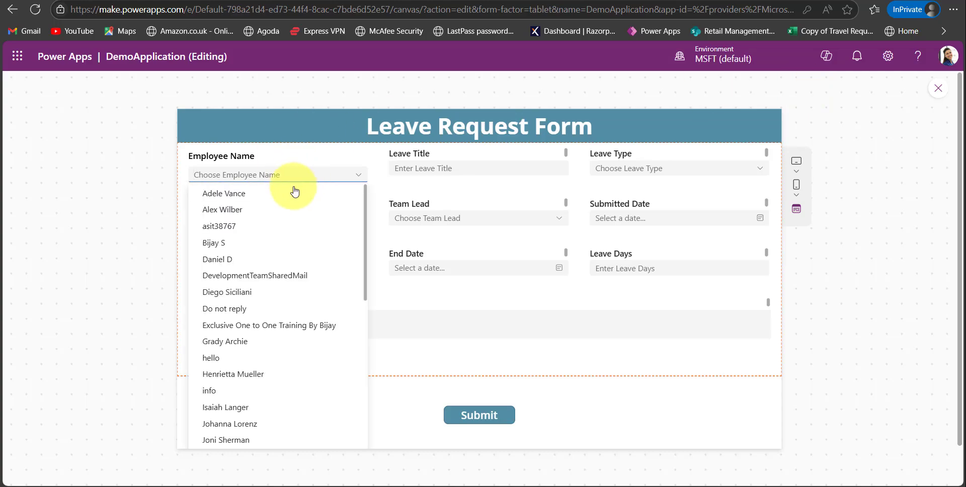
pyautogui.click(297, 193)
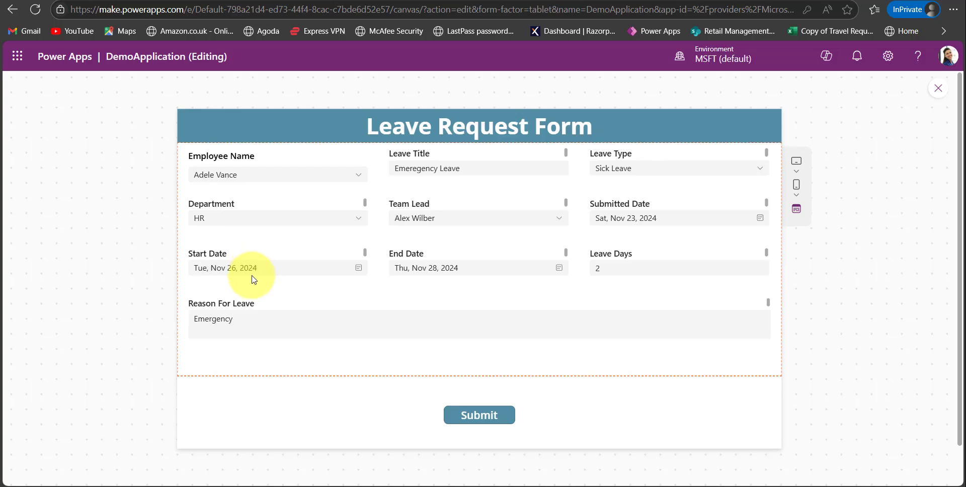
pyautogui.click(481, 419)
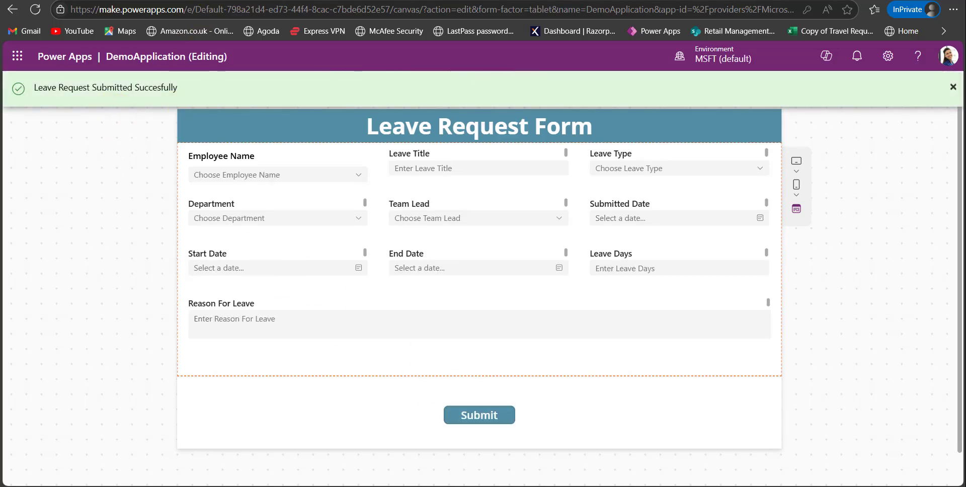
# Switch to the SharePoint Employee Leave Requests list, refresh it and check the submitted request across all columns.
pyautogui.click(185, 0)
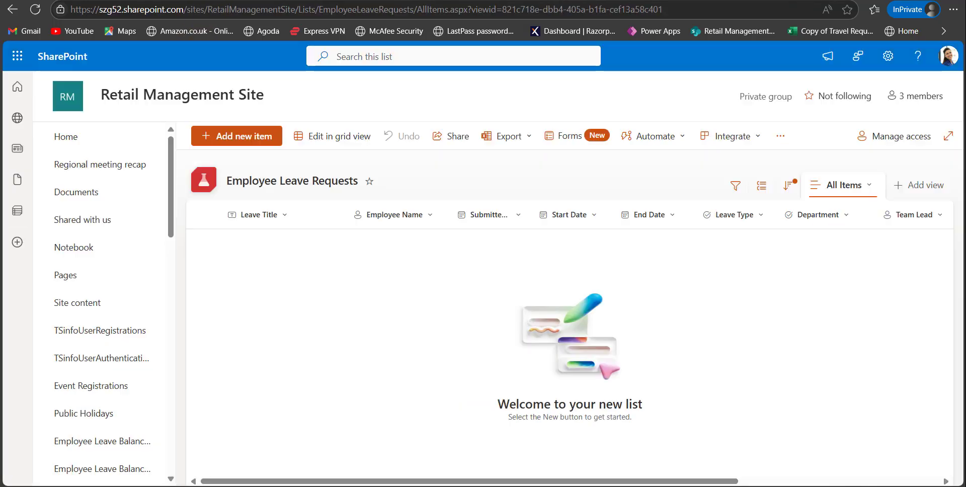
pyautogui.click(35, 10)
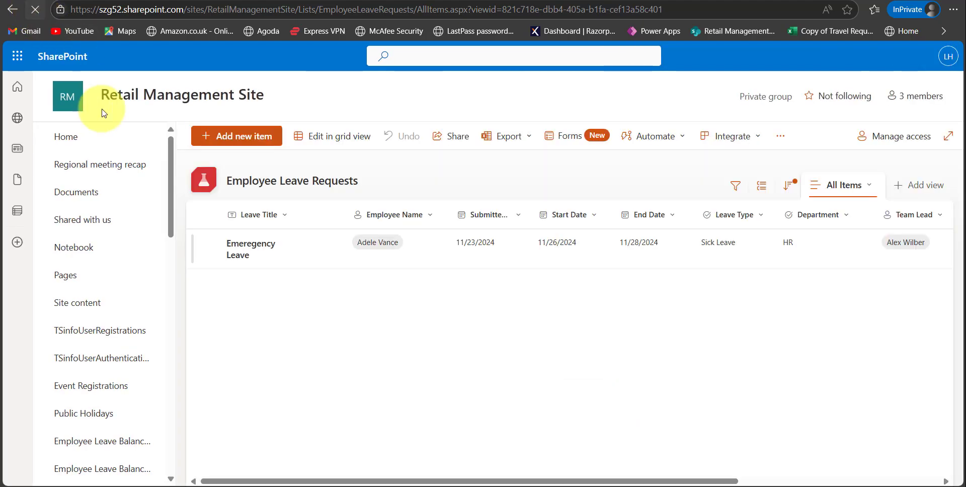
pyautogui.hscroll(3, 641, 288)
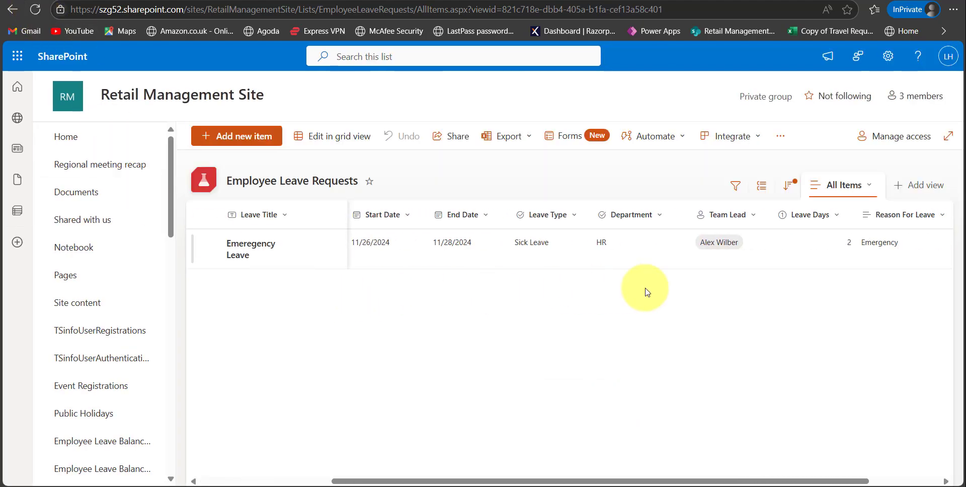
pyautogui.hscroll(-3, 644, 290)
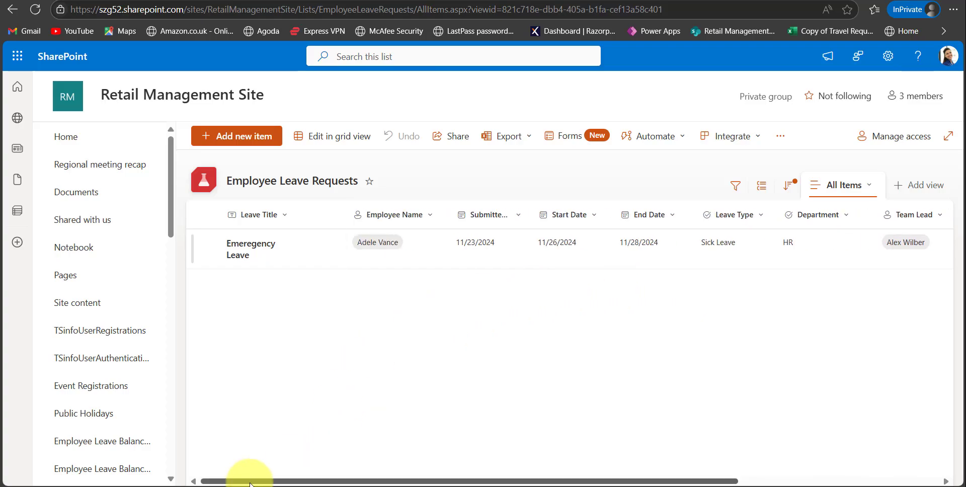